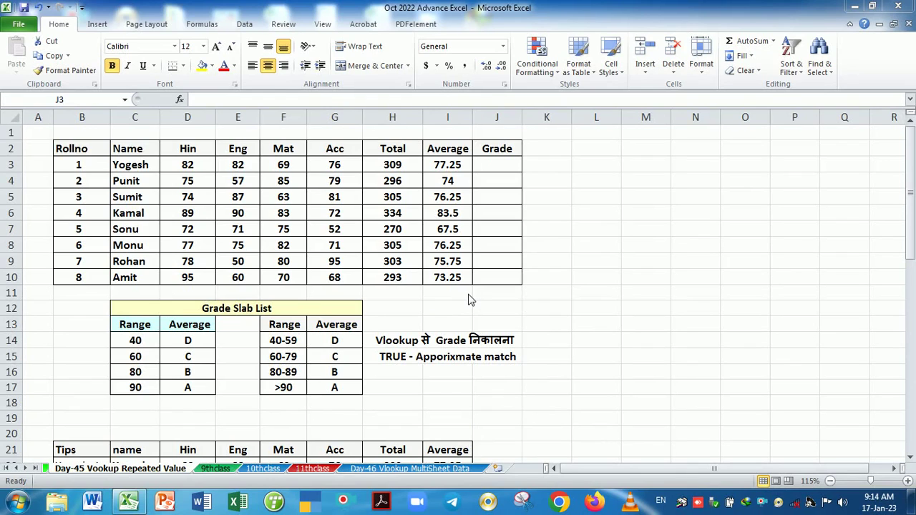
- Clear the existing average values in I3:I10
click(447, 168)
drag(448, 175, 449, 283)
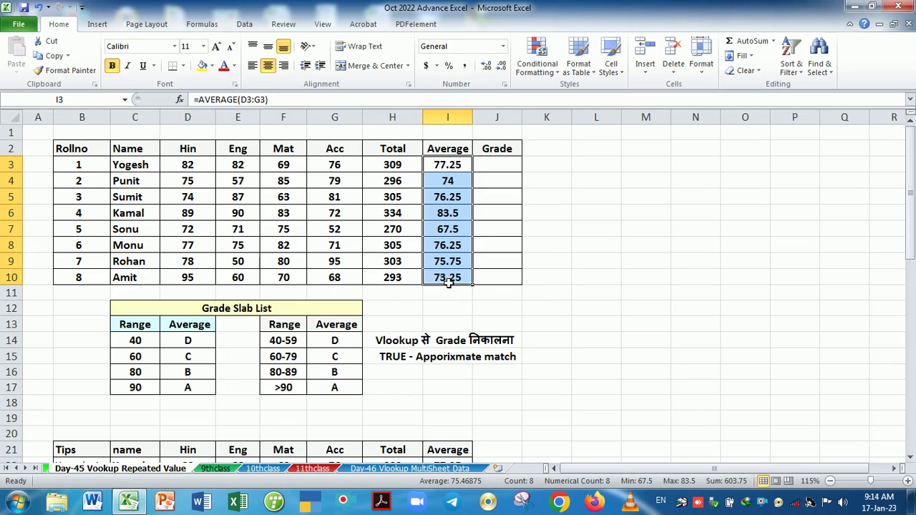
key(Delete)
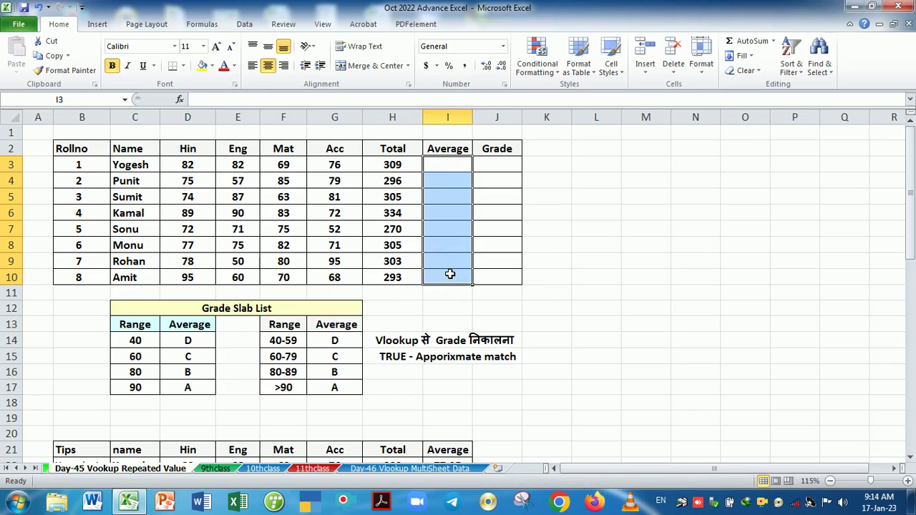
- Enter =AVERAGE(D3:G3) in I3 and fill it down to I10
text(=ad)
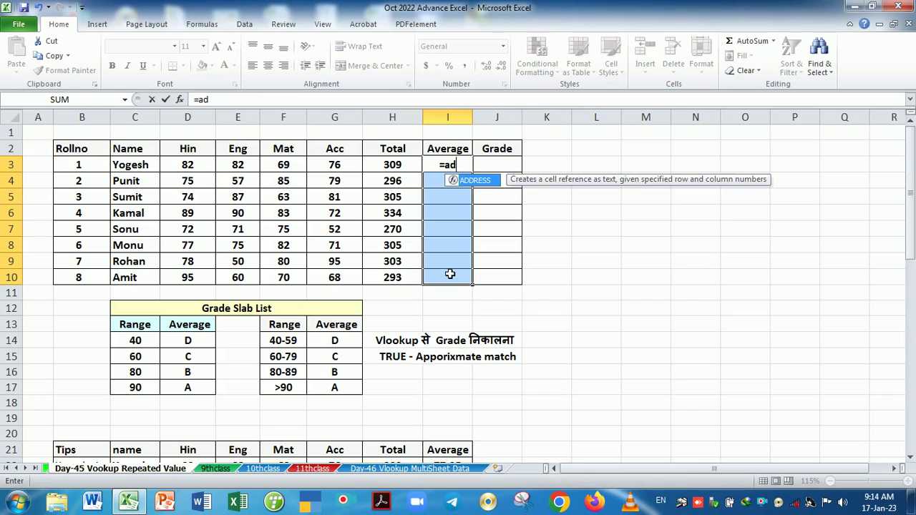
key(BackSpace)
text(v)
key(Down)
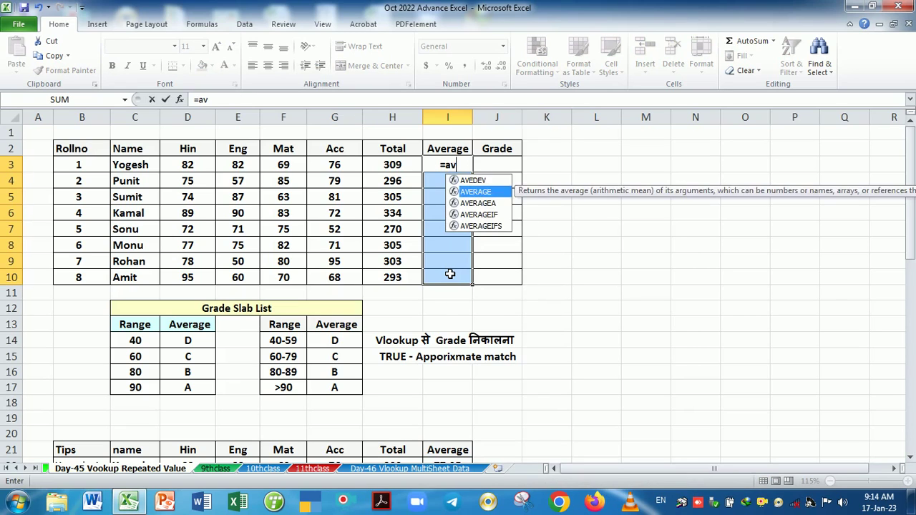
key(Tab)
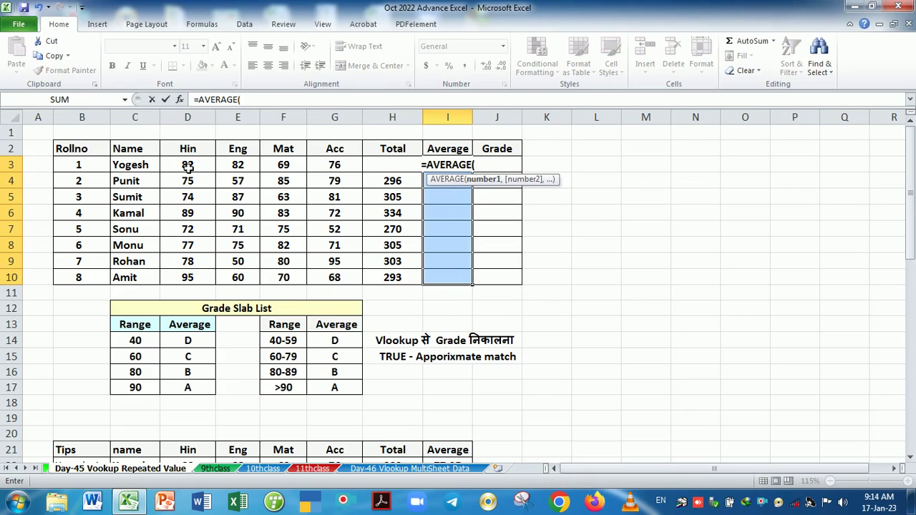
drag(188, 169, 333, 175)
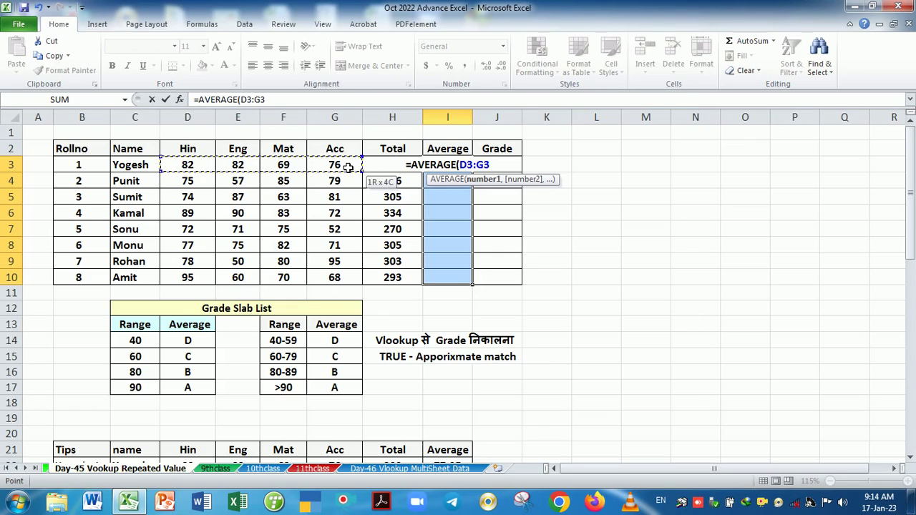
key(Return)
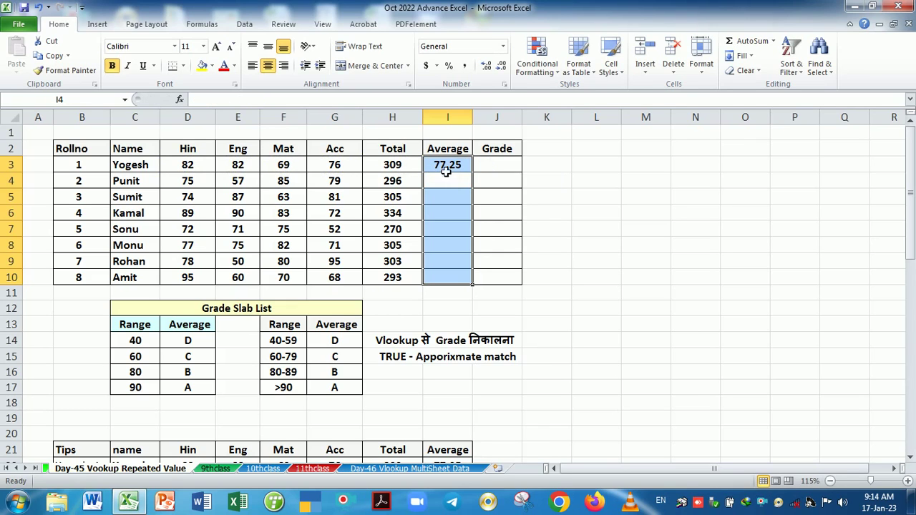
key(ctrl+d)
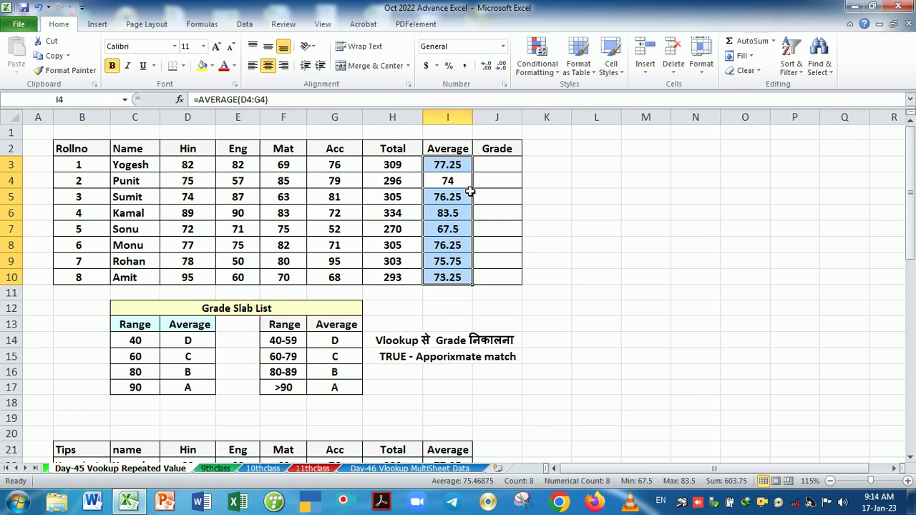
click(495, 164)
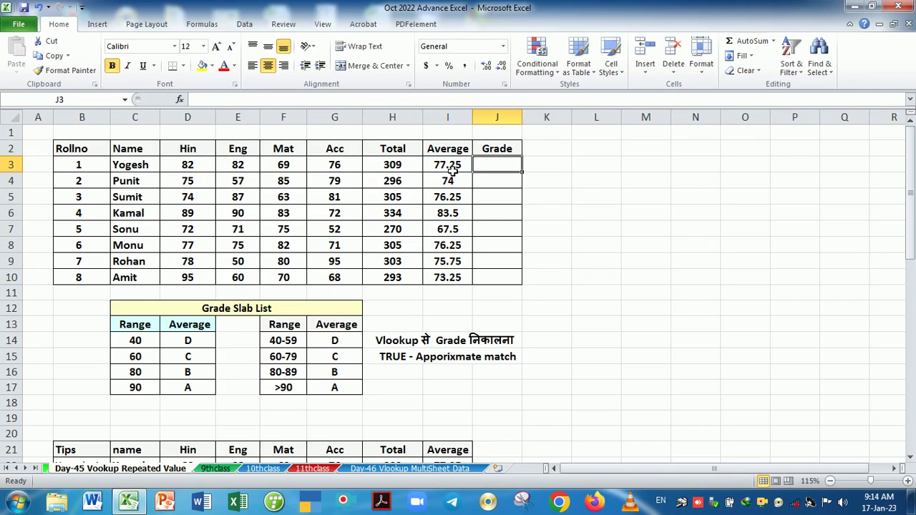
drag(448, 166, 445, 280)
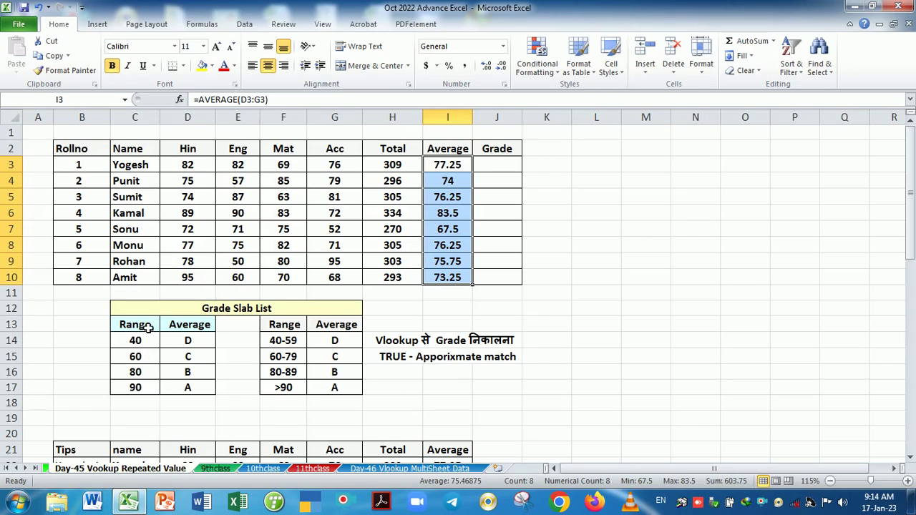
drag(142, 345, 173, 346)
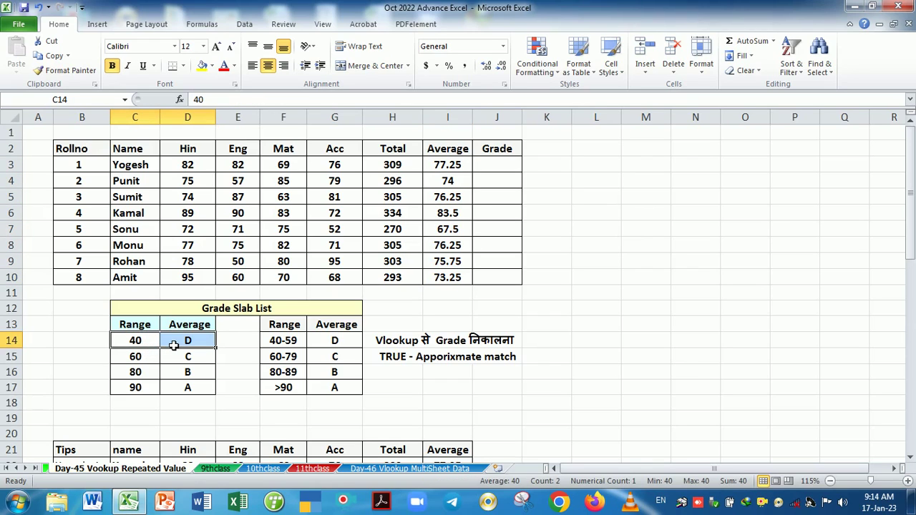
mouse_move(145, 356)
mouse_down()
mouse_move(172, 358)
mouse_move(187, 372)
mouse_up()
drag(136, 387, 175, 390)
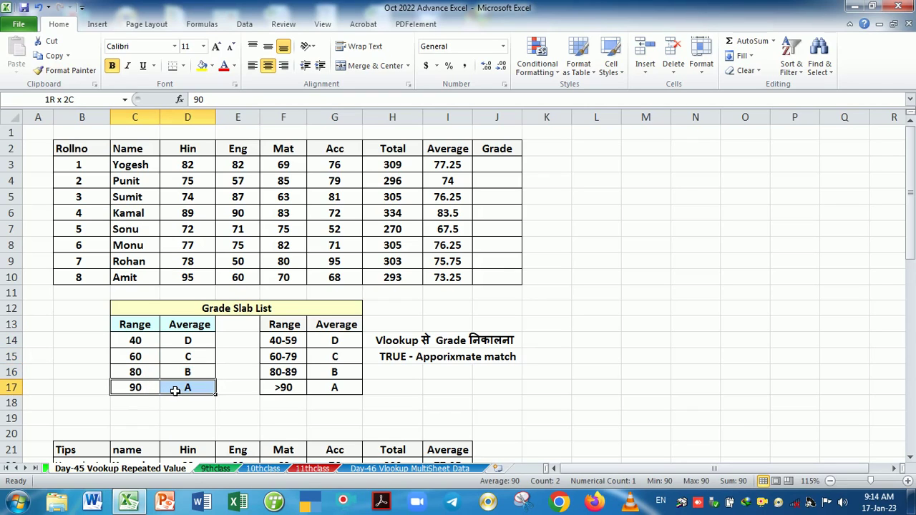
click(291, 359)
drag(289, 340, 290, 387)
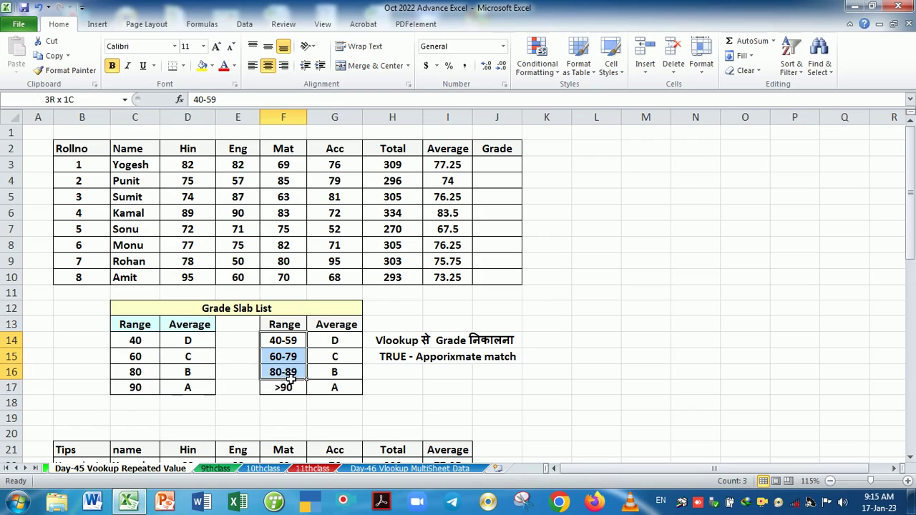
click(428, 387)
- Start a VLOOKUP in J3 with Yogesh's average I3 as the lookup value
click(501, 166)
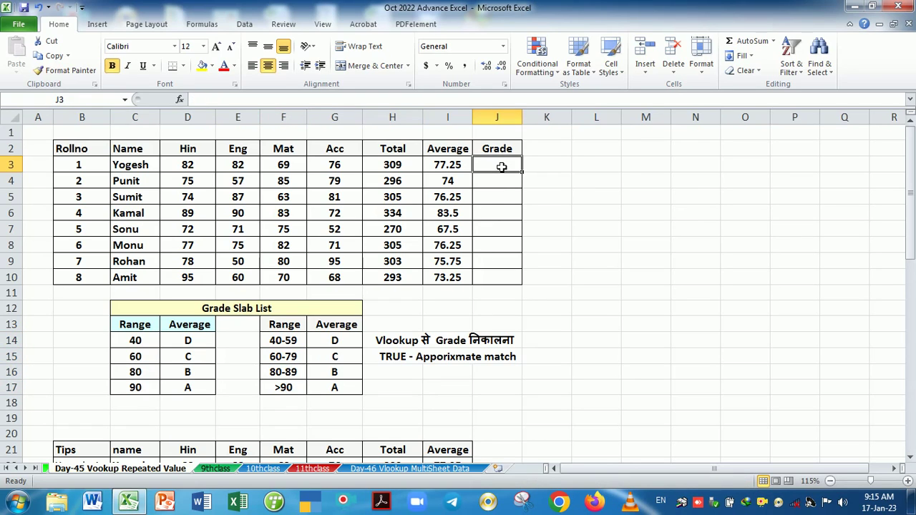
text(=v)
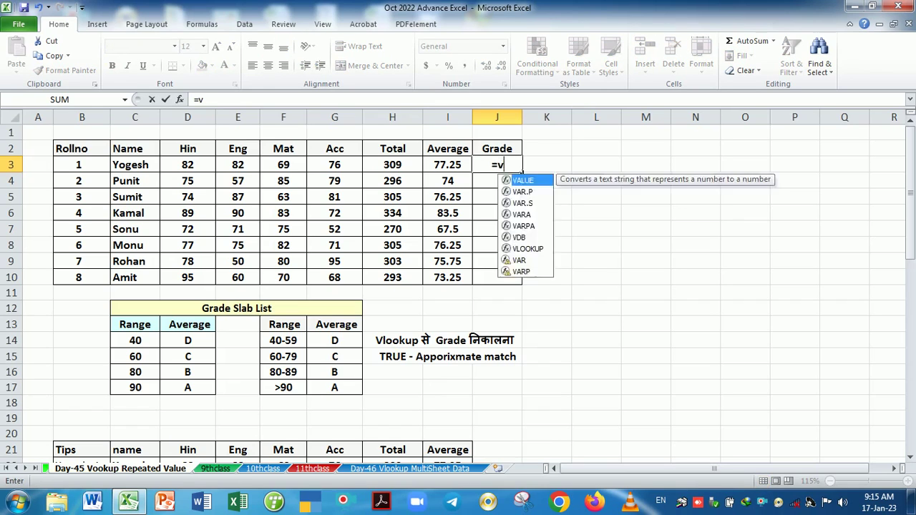
text(l)
key(Tab)
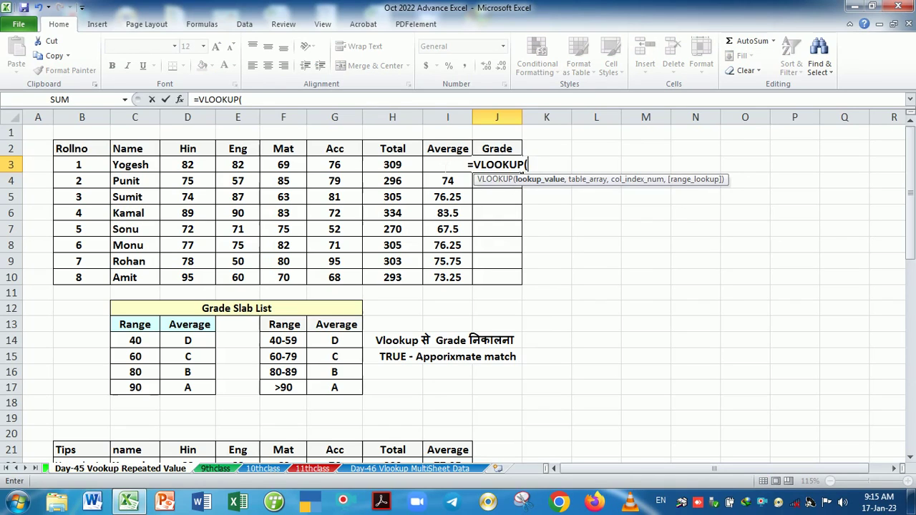
click(527, 166)
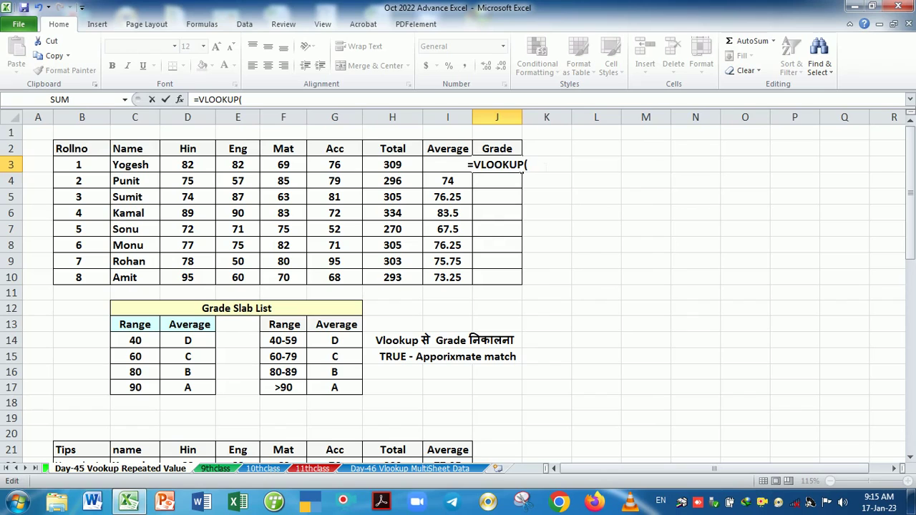
click(523, 170)
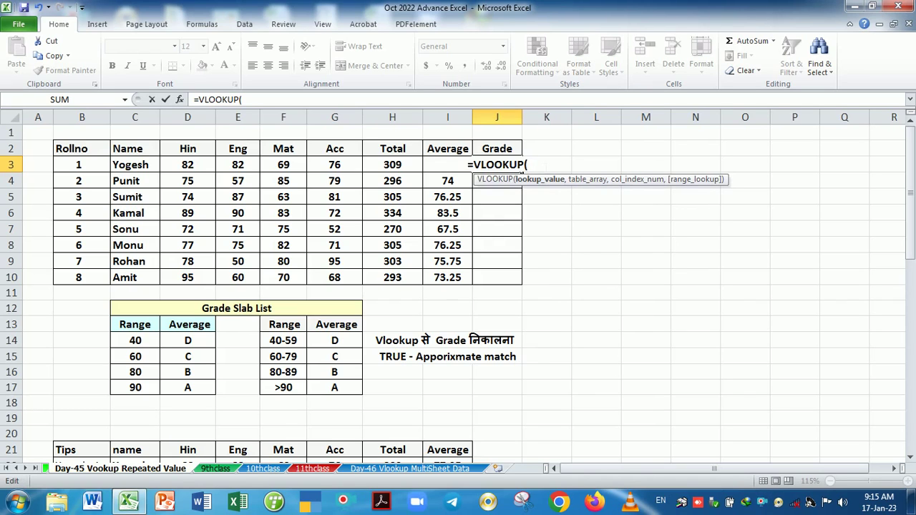
click(455, 151)
click(449, 184)
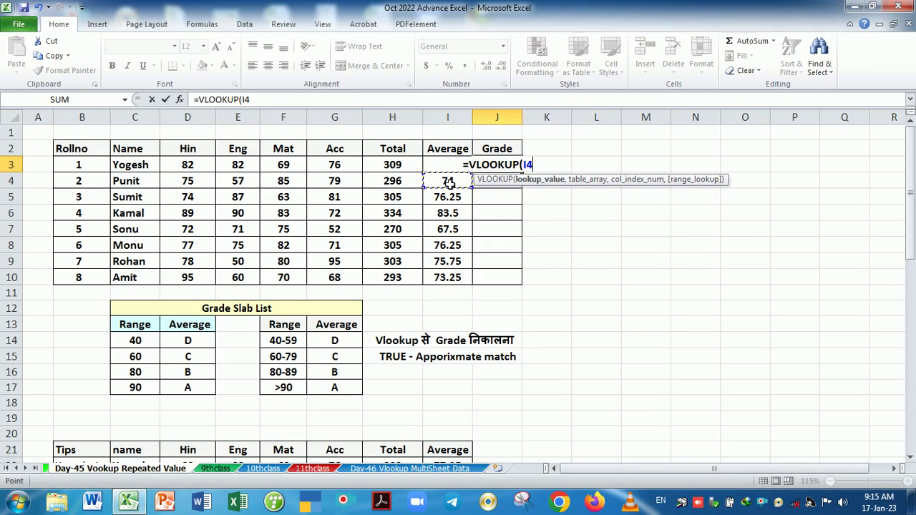
key(Up)
click(409, 169)
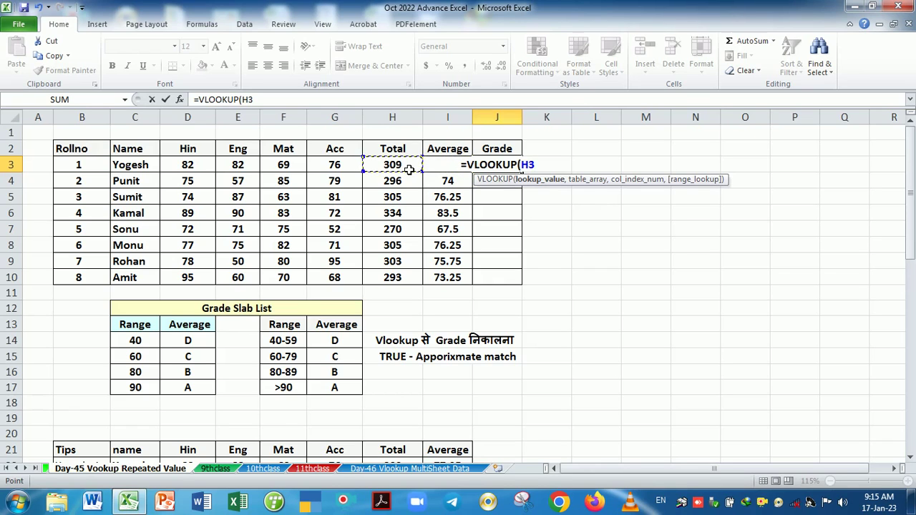
key(Right)
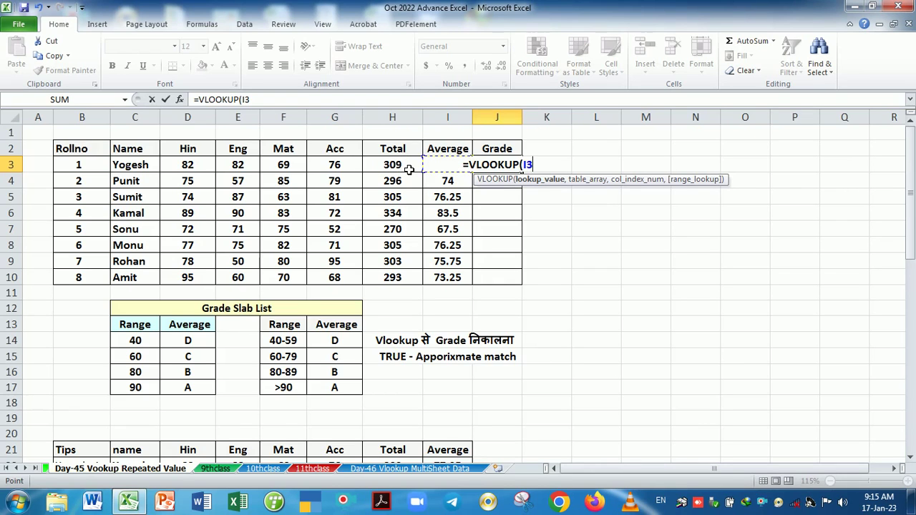
text(,)
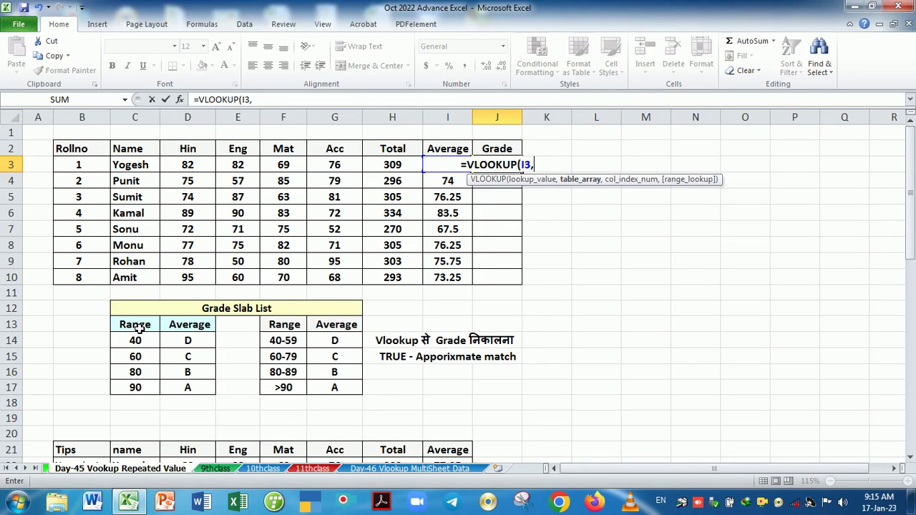
- Finish the lookup with table C13:D17 and column 2, giving =VLOOKUP(I3,C13:D17,2)
drag(141, 328, 186, 387)
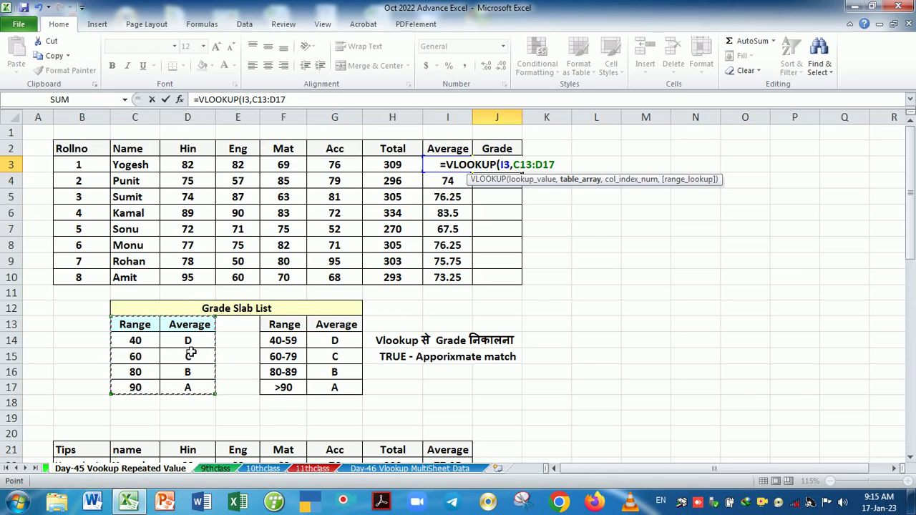
text(,)
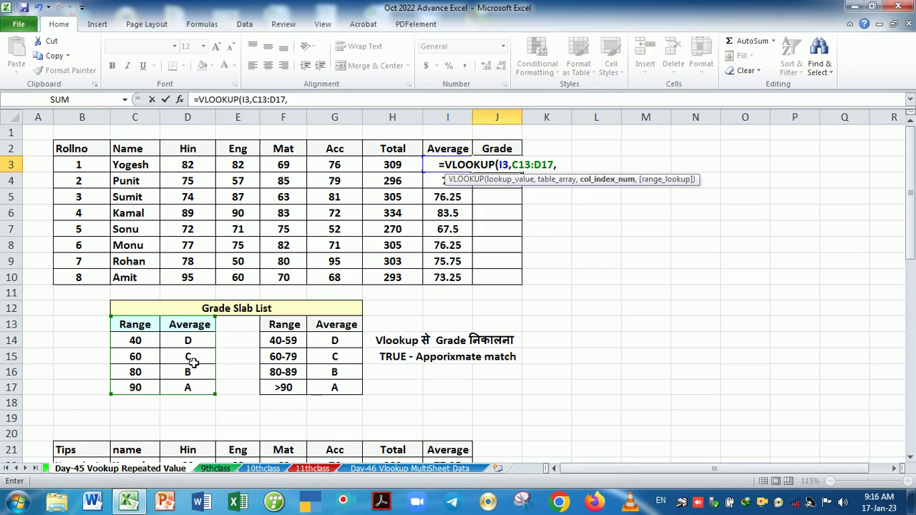
text(2)
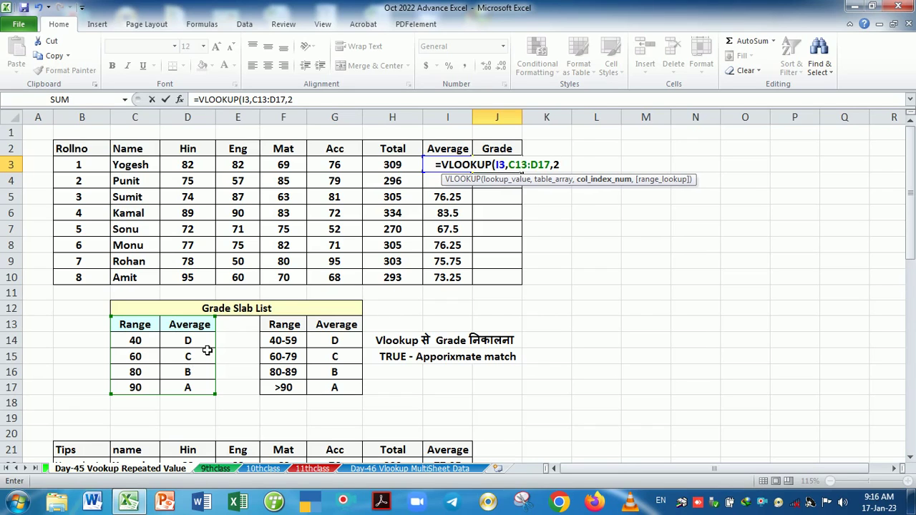
text(,)
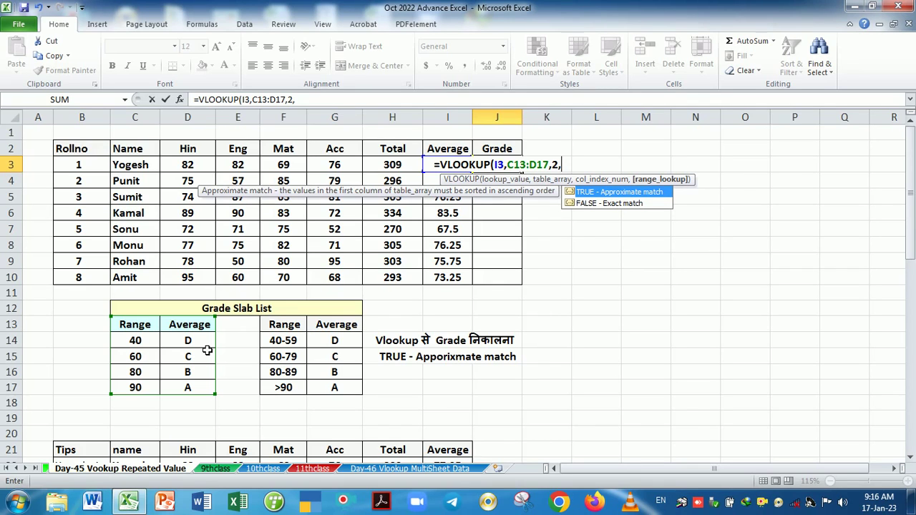
key(BackSpace)
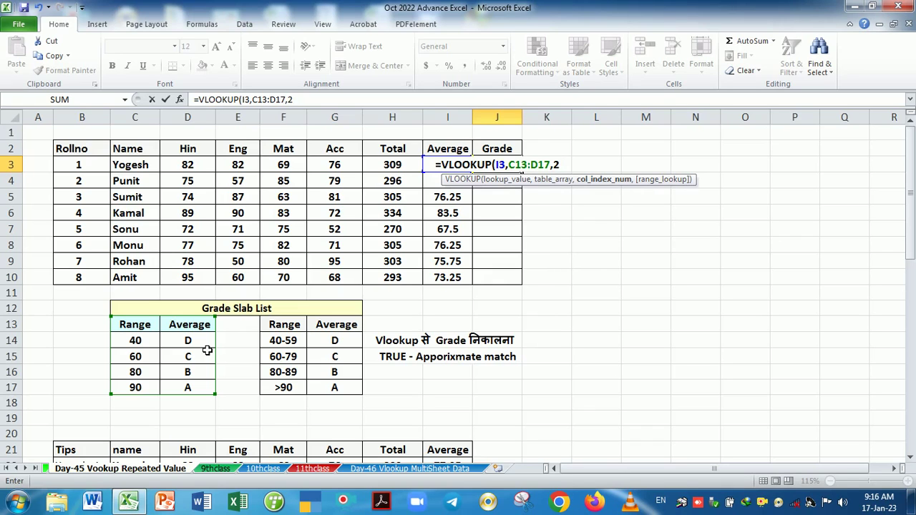
text())
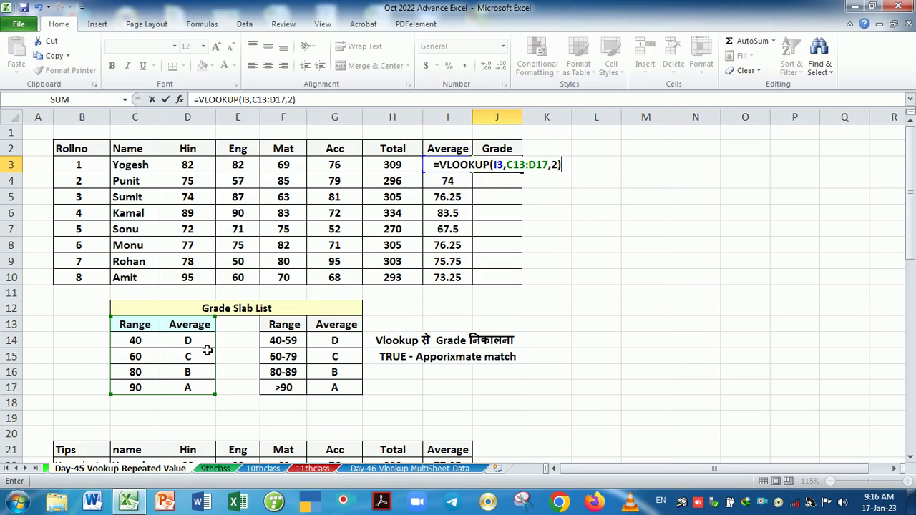
key(Return)
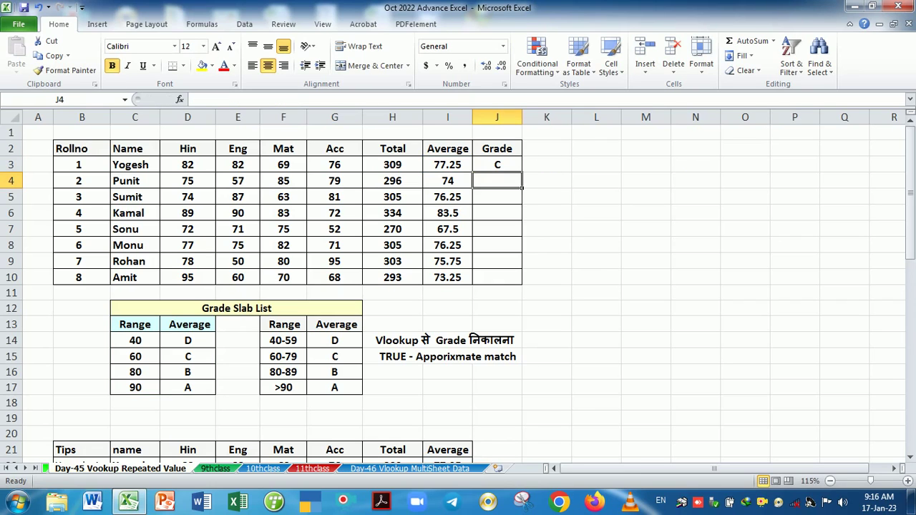
click(515, 170)
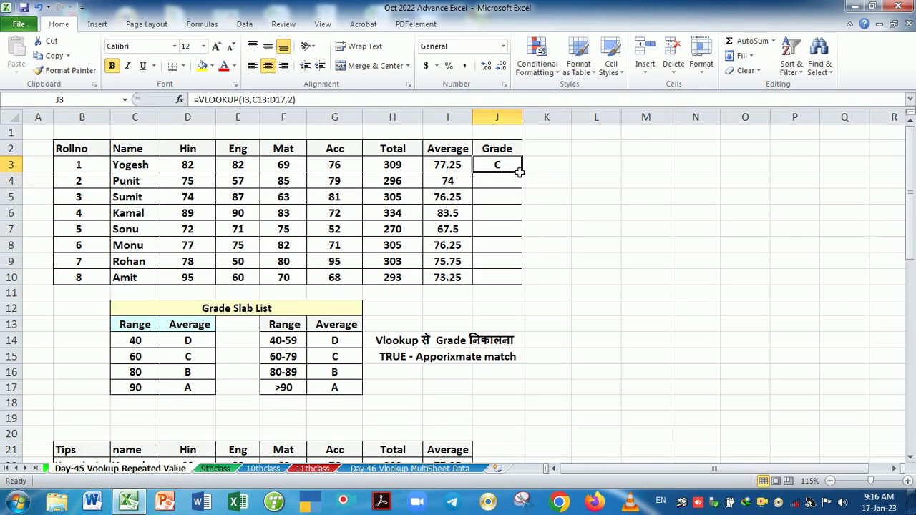
drag(528, 188, 514, 286)
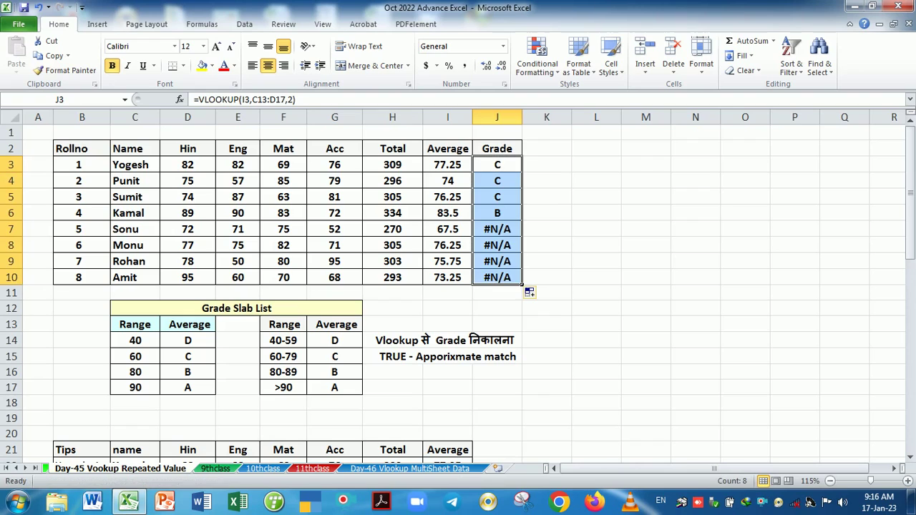
click(516, 171)
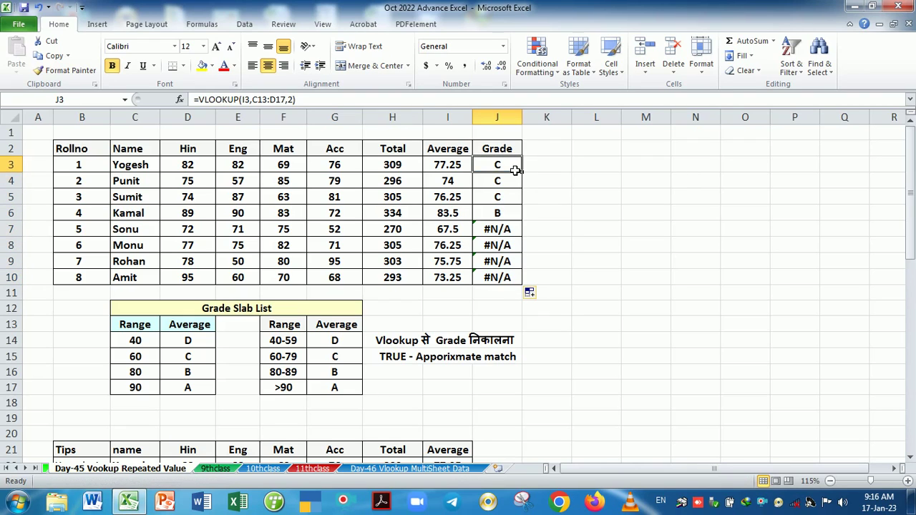
key(F2)
key(Return)
key(F2)
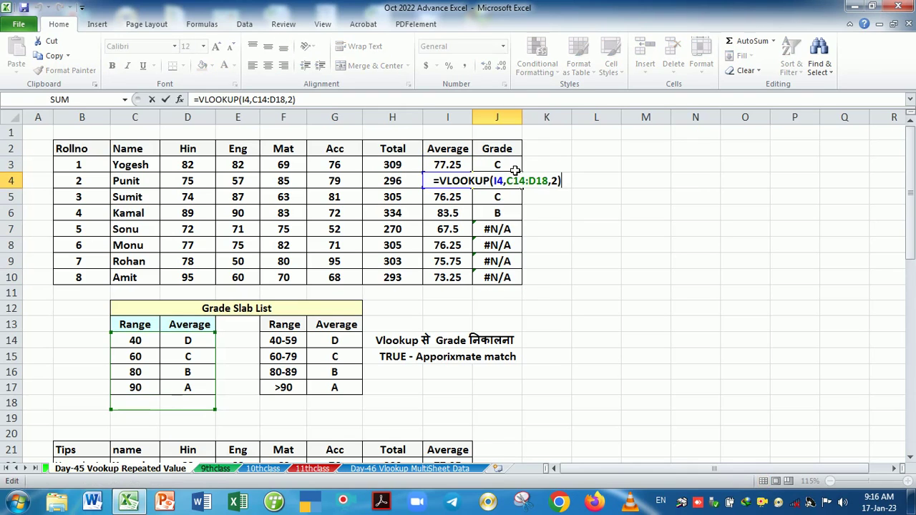
key(Return)
key(F2)
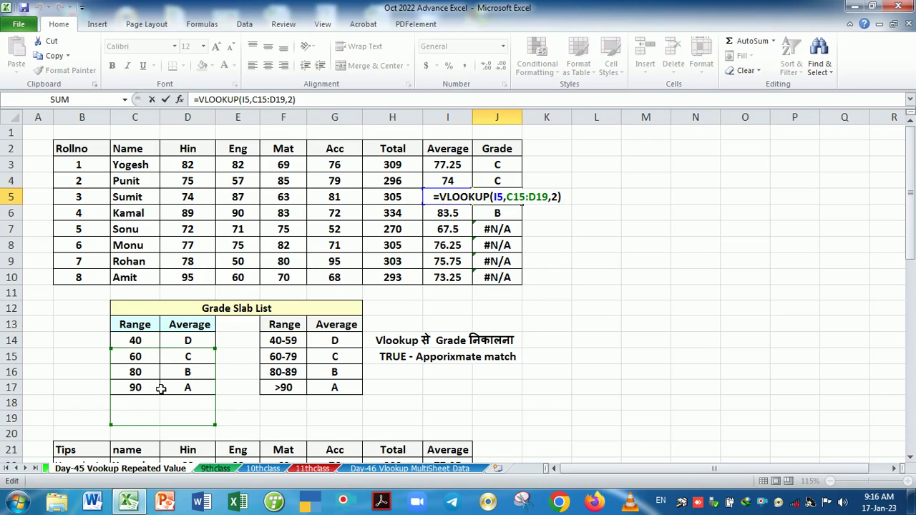
key(Escape)
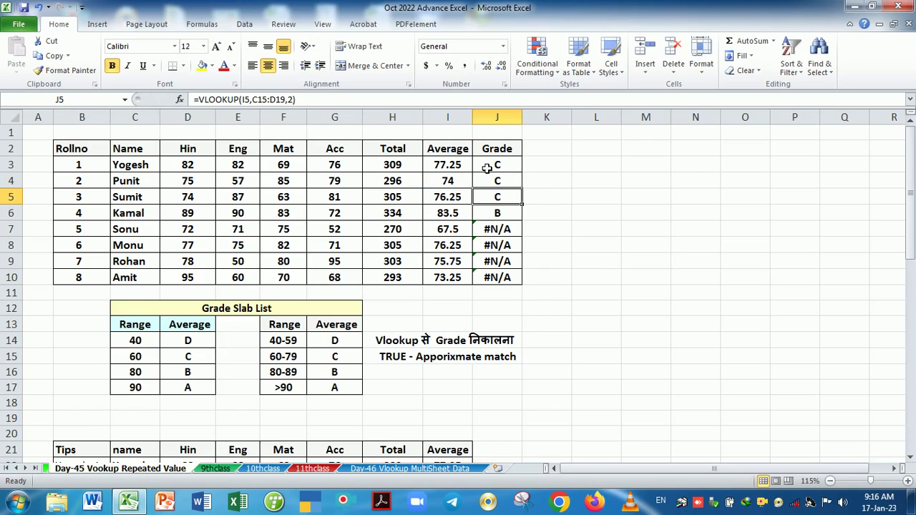
- Make the J3 slab range absolute as $C$13:$D$17 and fill it down to J10
double_click(491, 166)
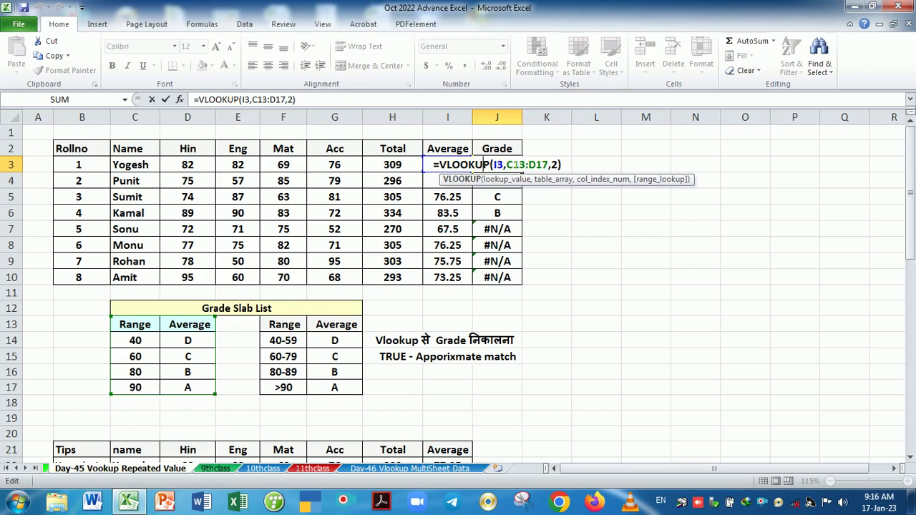
drag(507, 166, 541, 166)
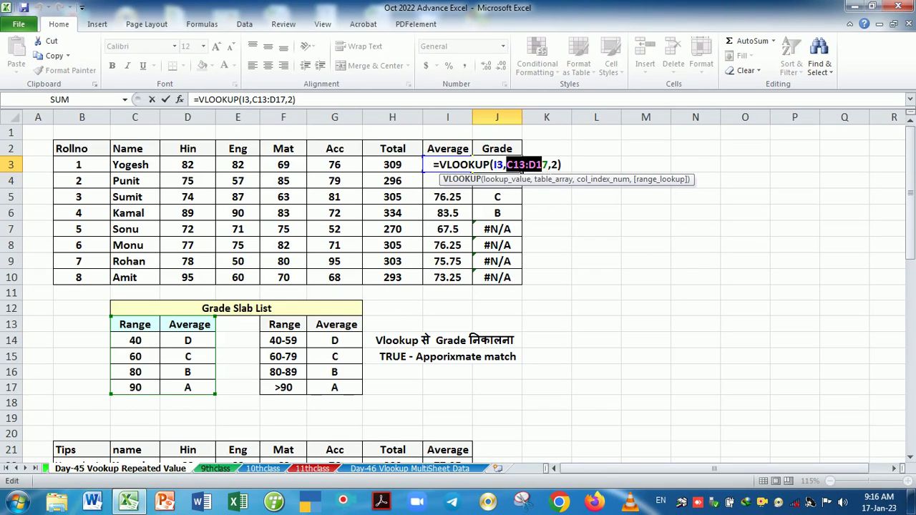
key(F4)
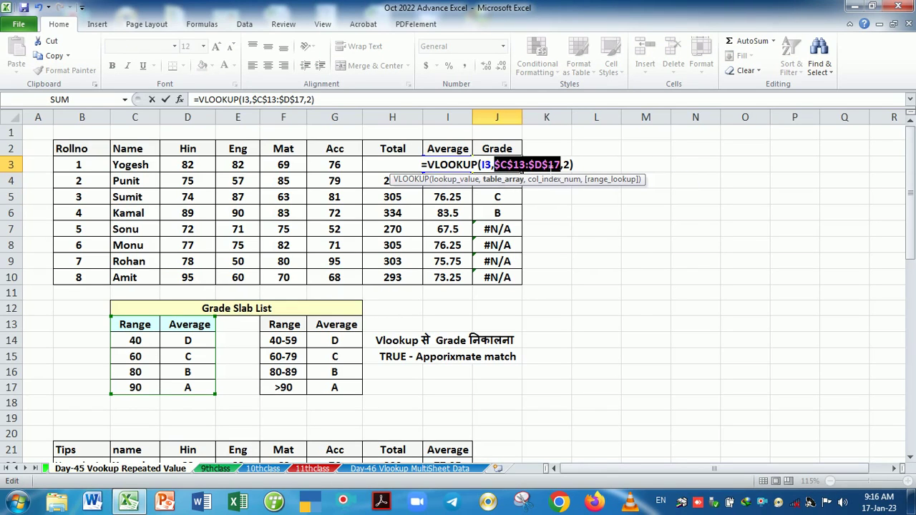
key(Return)
key(Up)
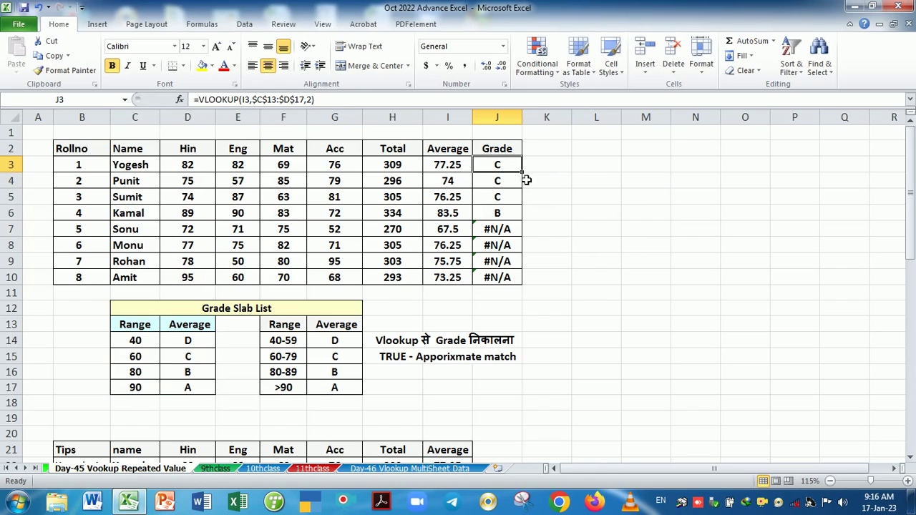
drag(523, 173, 528, 289)
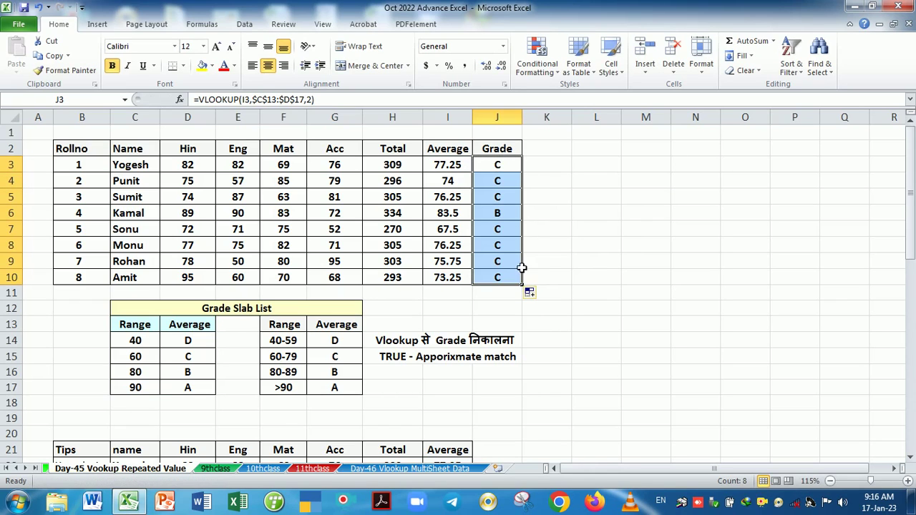
- Change the average in I4 to 40 and in I7 to 90
click(454, 170)
click(459, 184)
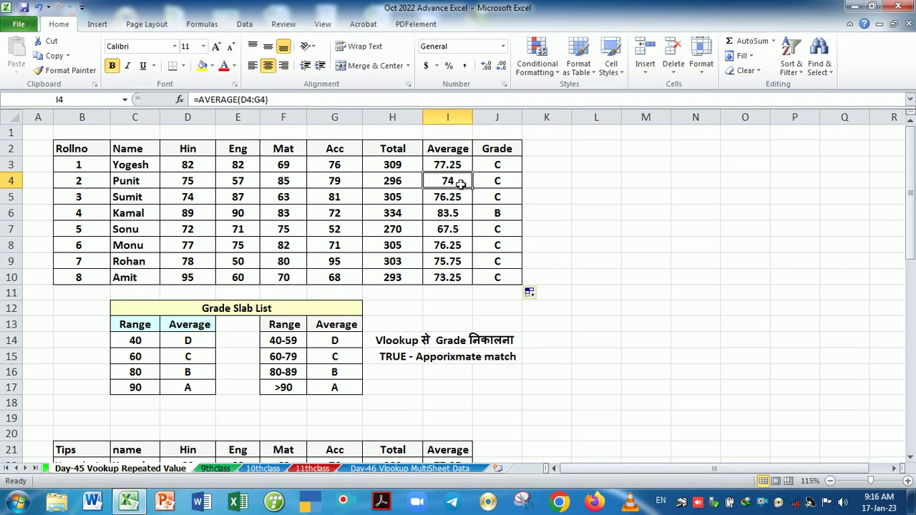
text(40)
key(Return)
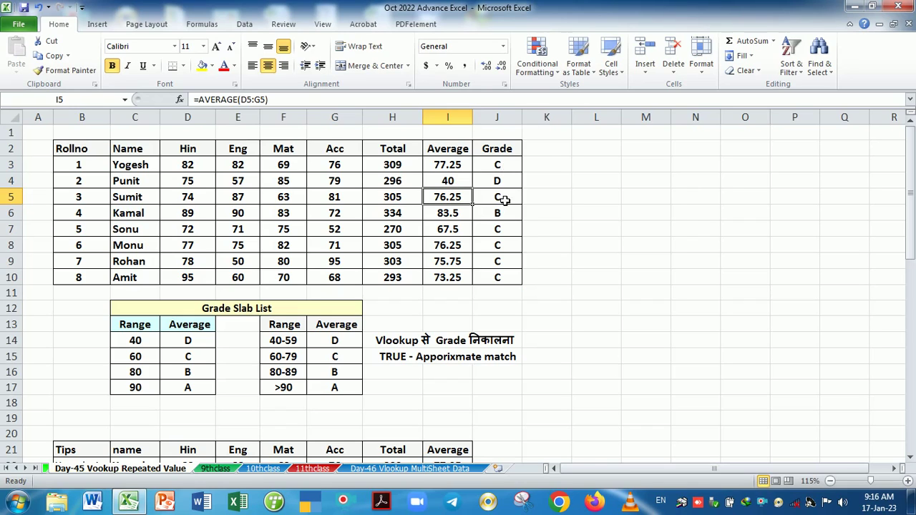
click(461, 215)
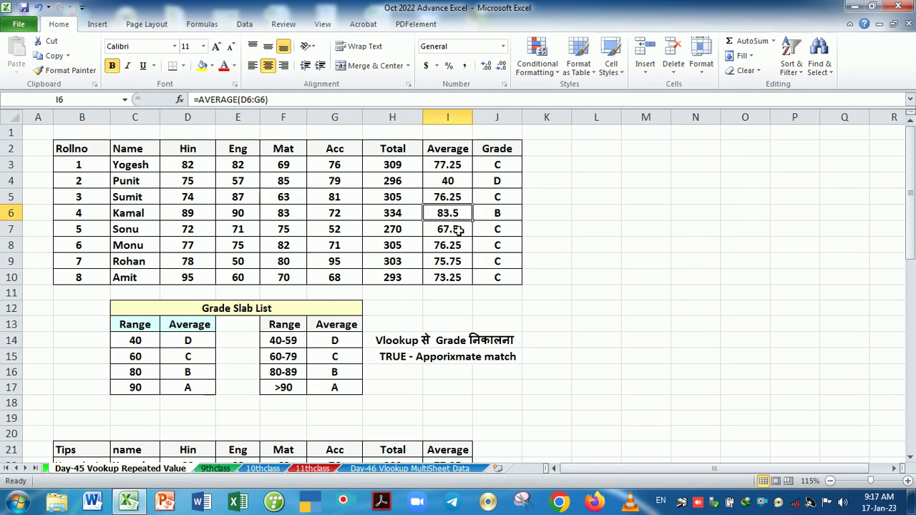
click(462, 229)
text(90)
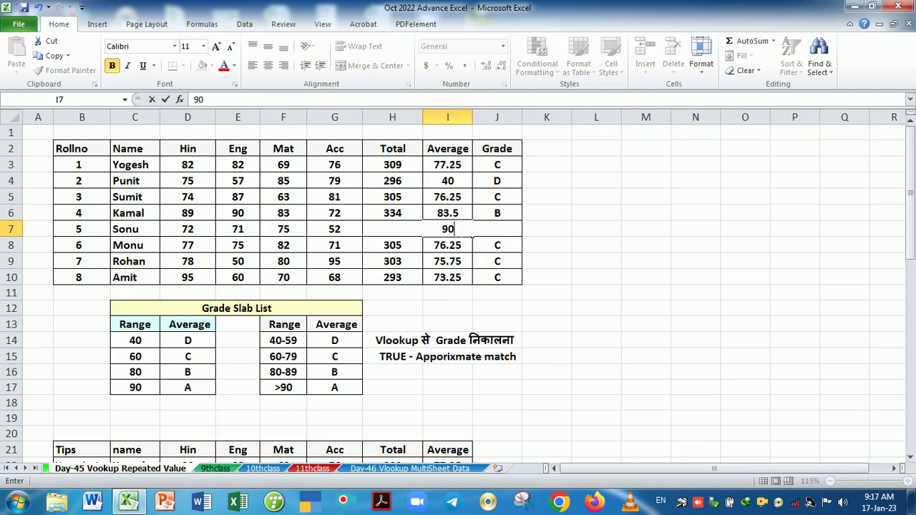
key(Return)
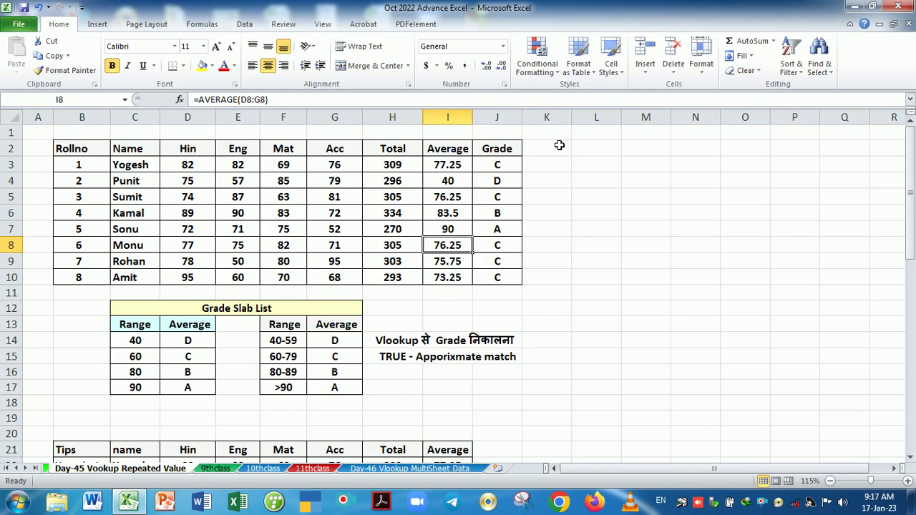
- Review the fixed J3 grade formula and refill it down to J10
drag(497, 168, 505, 282)
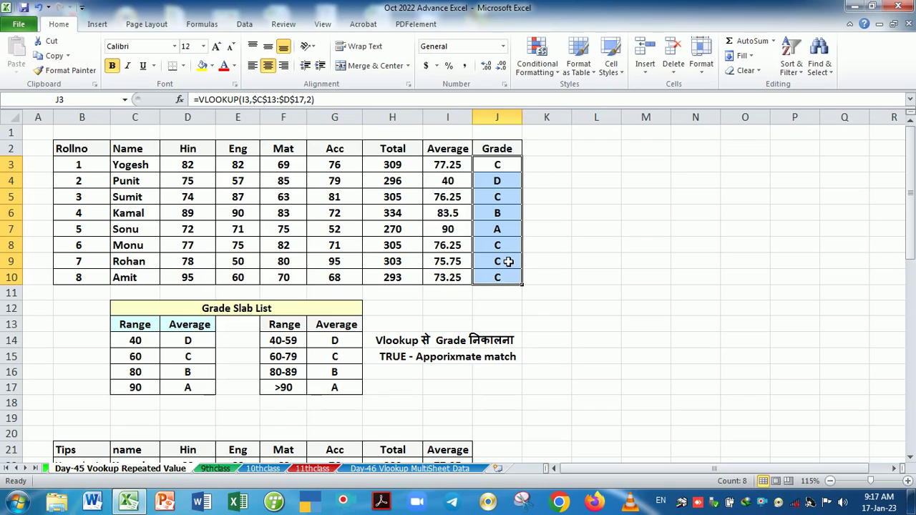
double_click(498, 165)
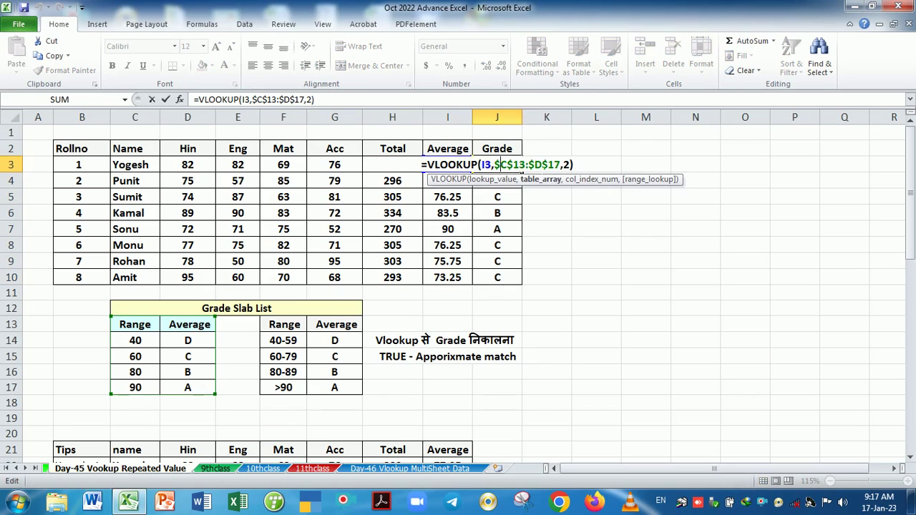
click(573, 165)
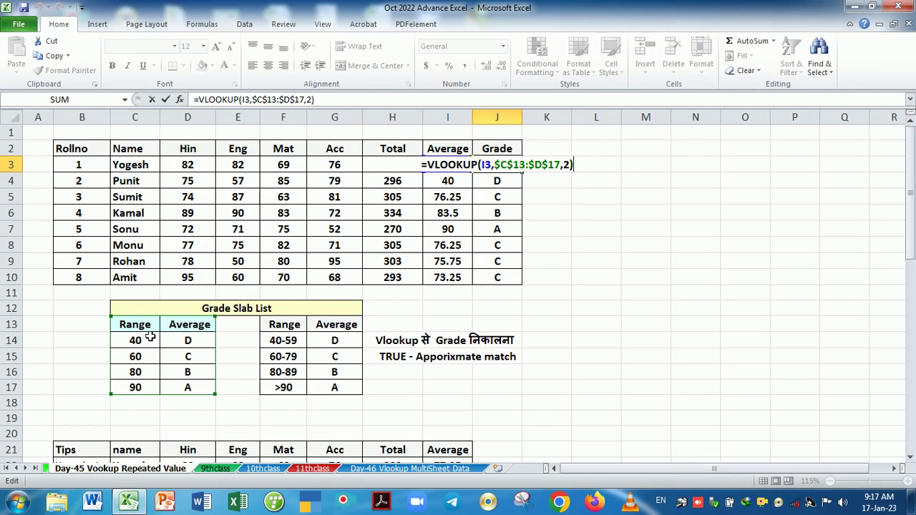
key(Return)
click(514, 167)
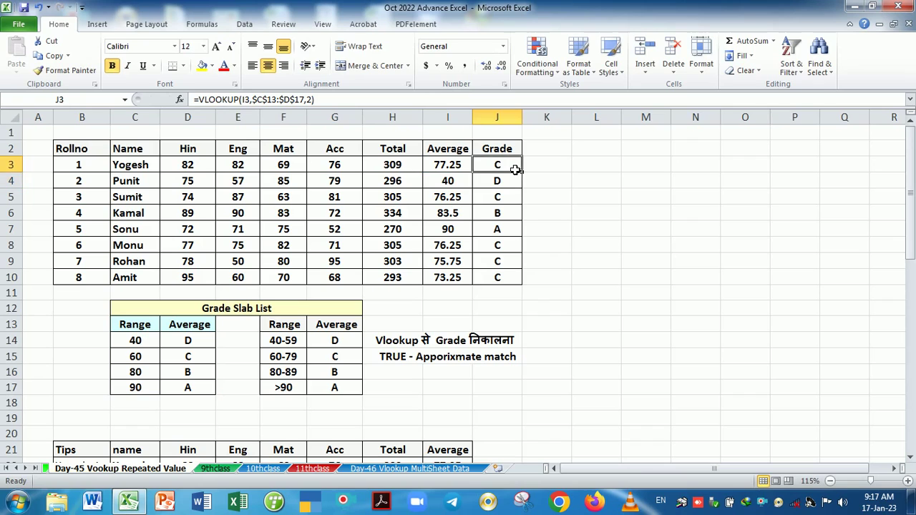
drag(522, 173, 520, 286)
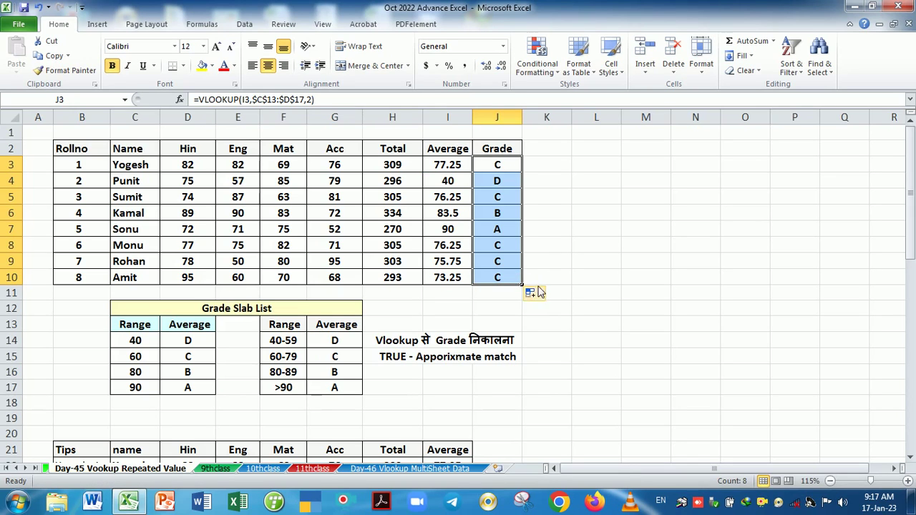
- Clear the Tips values and lookup results in B22:B31
click(560, 315)
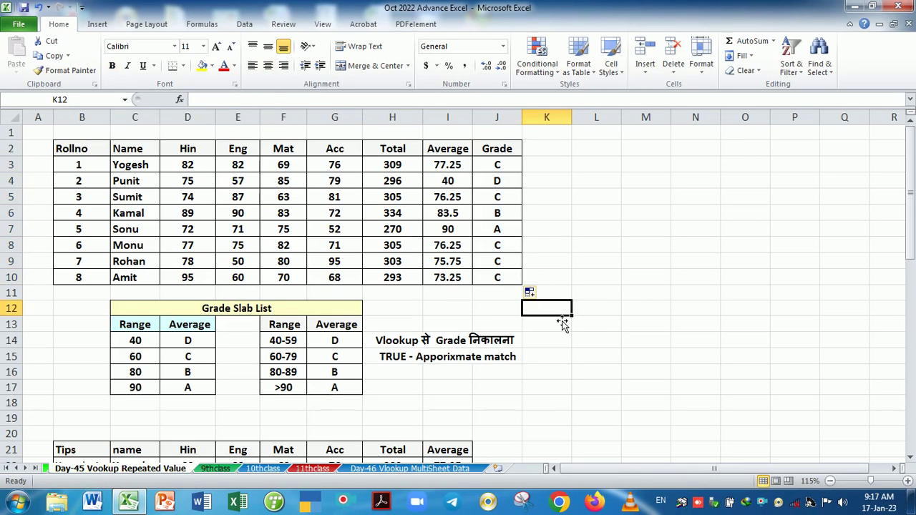
scroll(562, 323, down, 2)
scroll(563, 324, down, 2)
scroll(561, 320, down, 2)
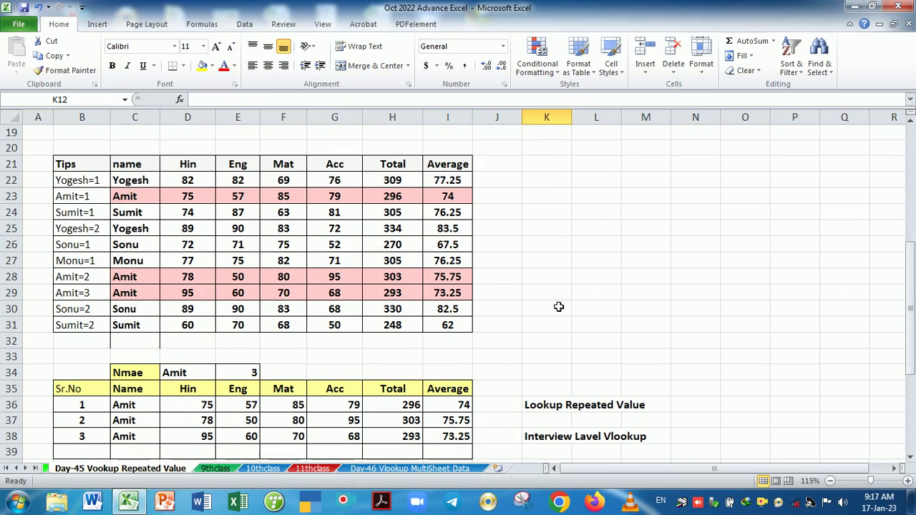
drag(80, 180, 81, 324)
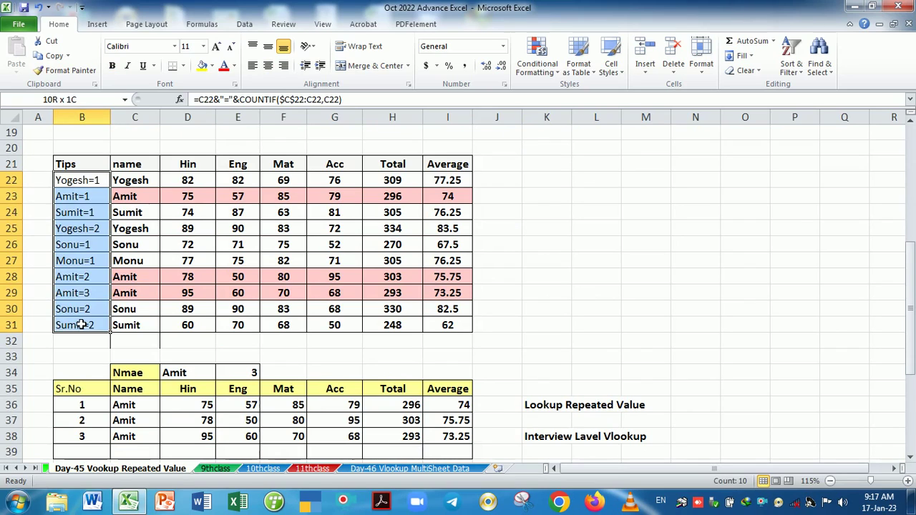
key(Delete)
- Review the names in column C, pointing out Amit's repeated records in rows 23, 28 and 29
click(156, 247)
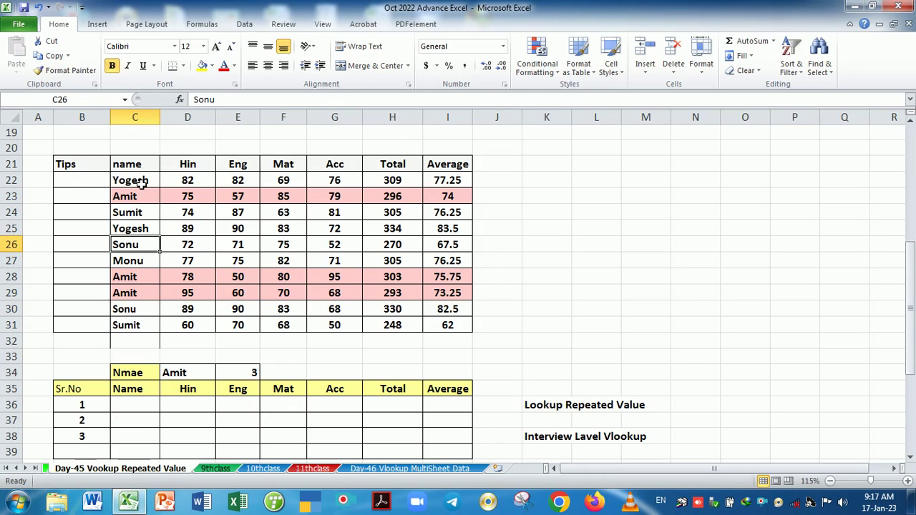
drag(142, 184, 153, 327)
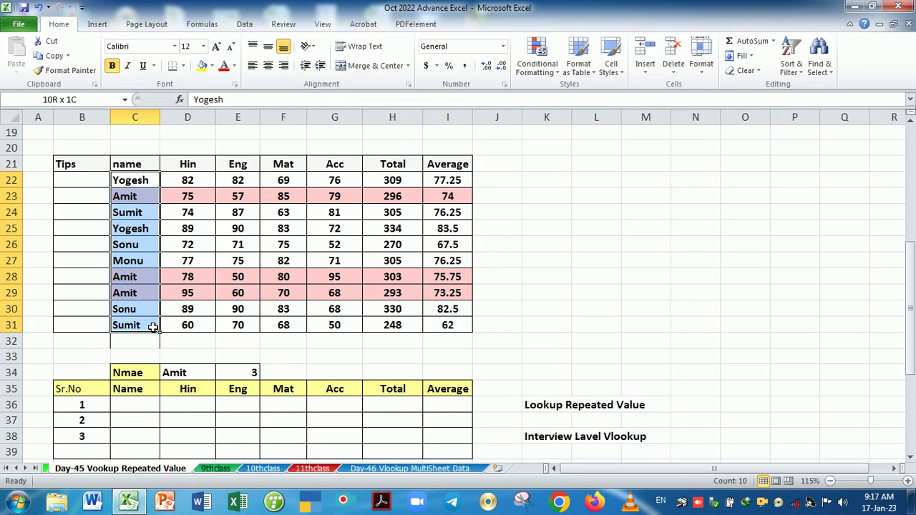
click(145, 183)
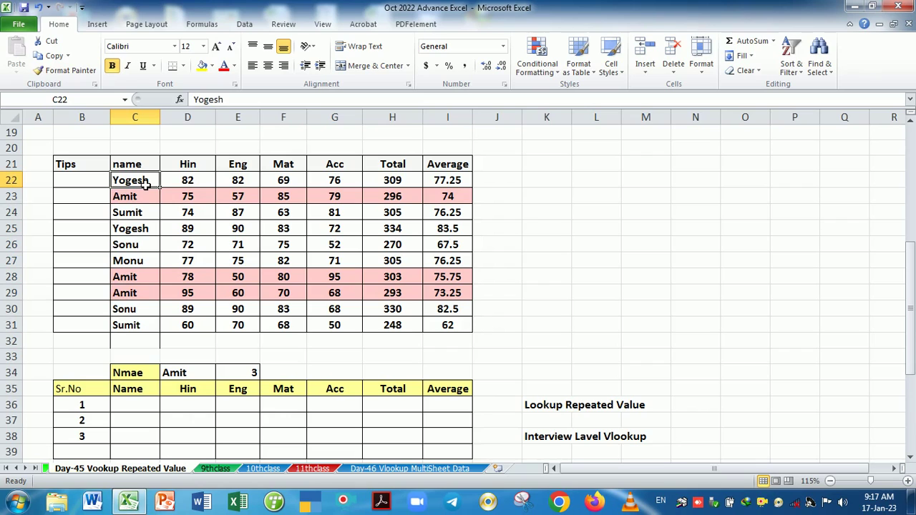
click(144, 233)
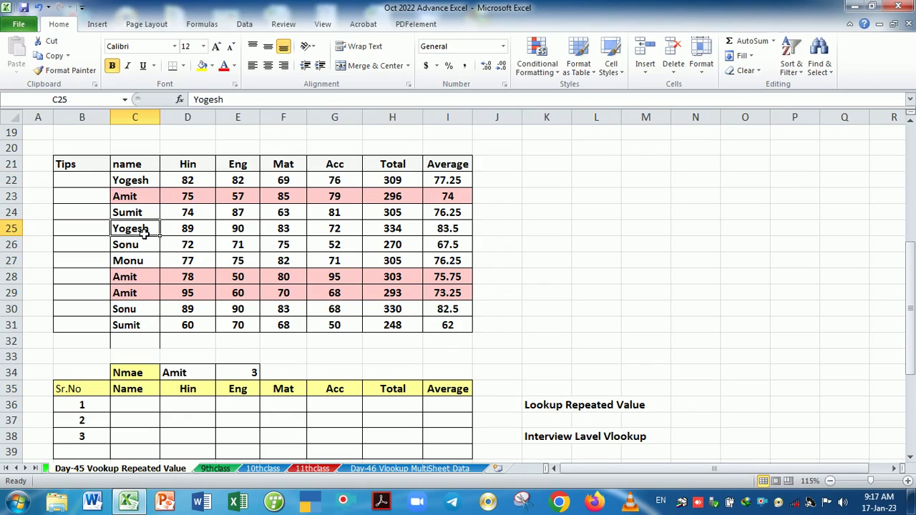
click(143, 201)
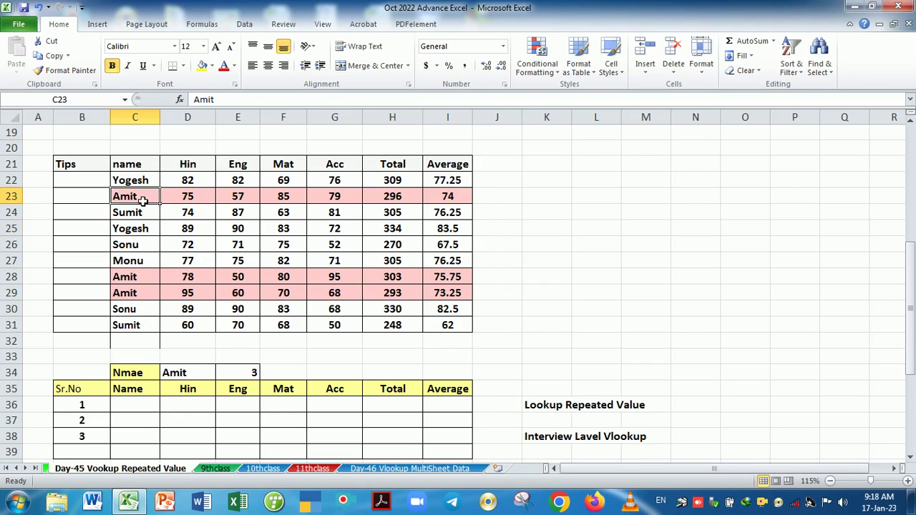
click(140, 281)
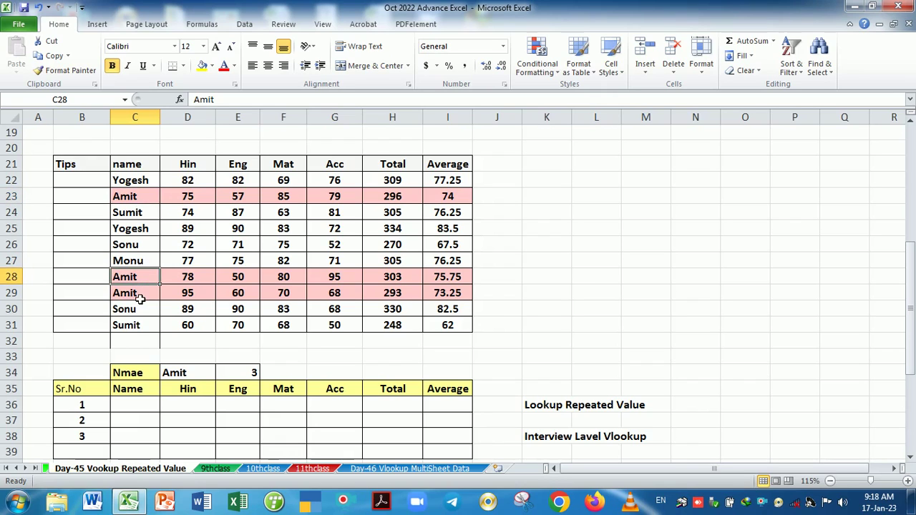
click(141, 298)
click(213, 277)
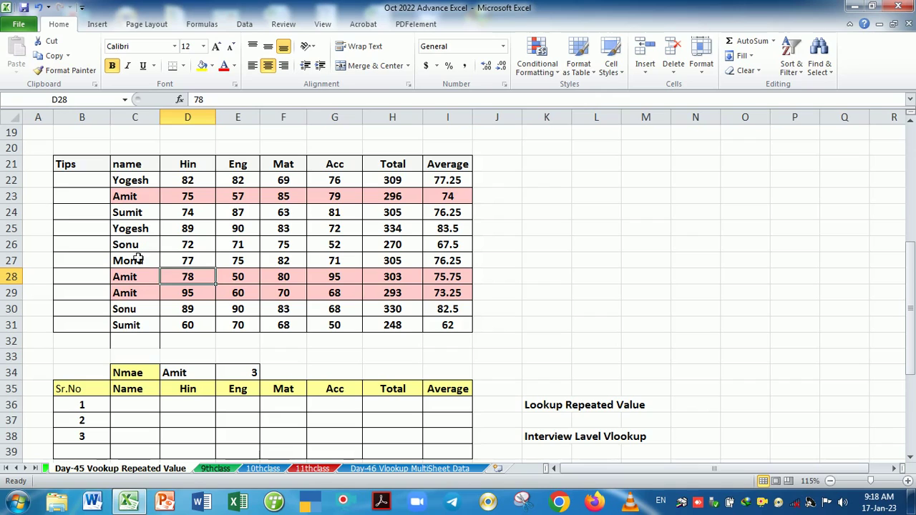
click(88, 184)
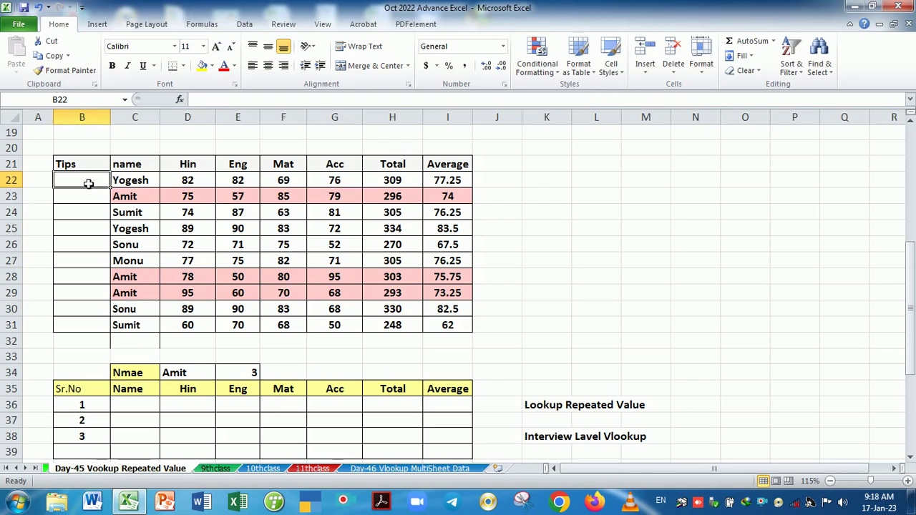
- Enter =COUNTIF(C22:C22,C22) in B22 and fill it down to B31
text(=)
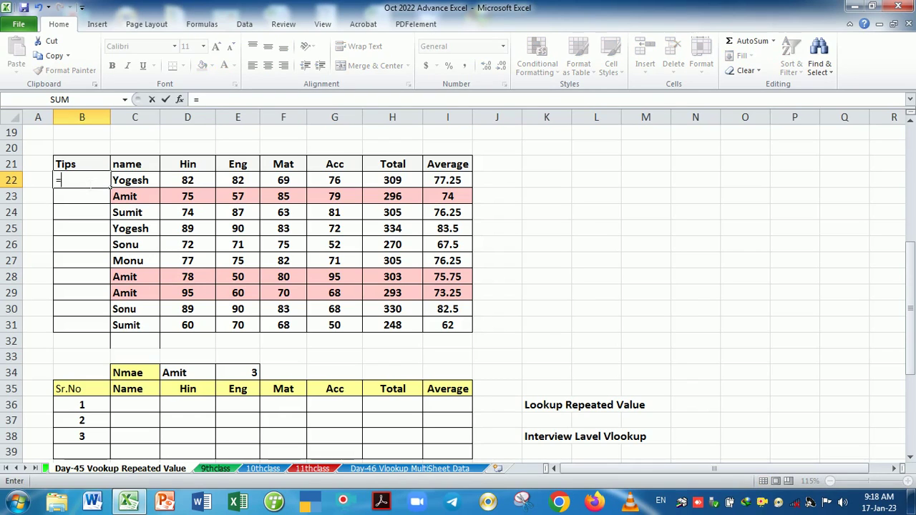
text(coun)
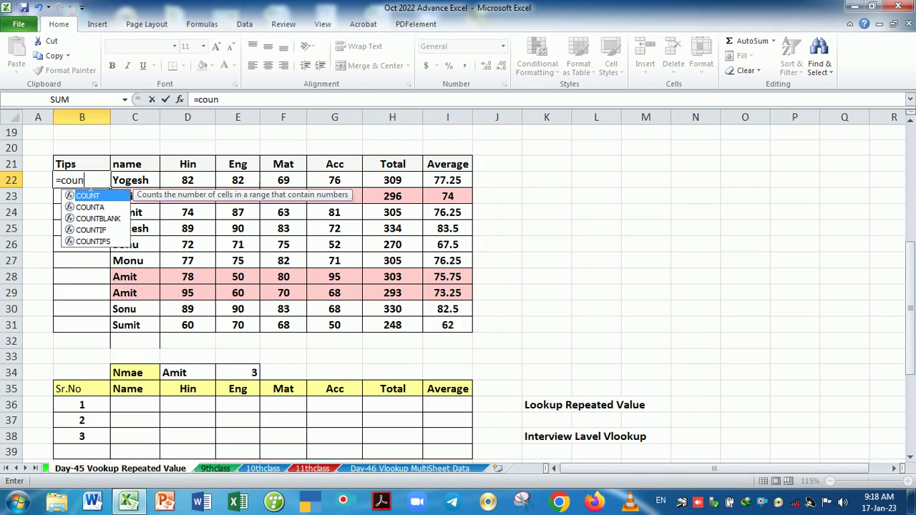
key(Down)
key(Down)
key(Down)
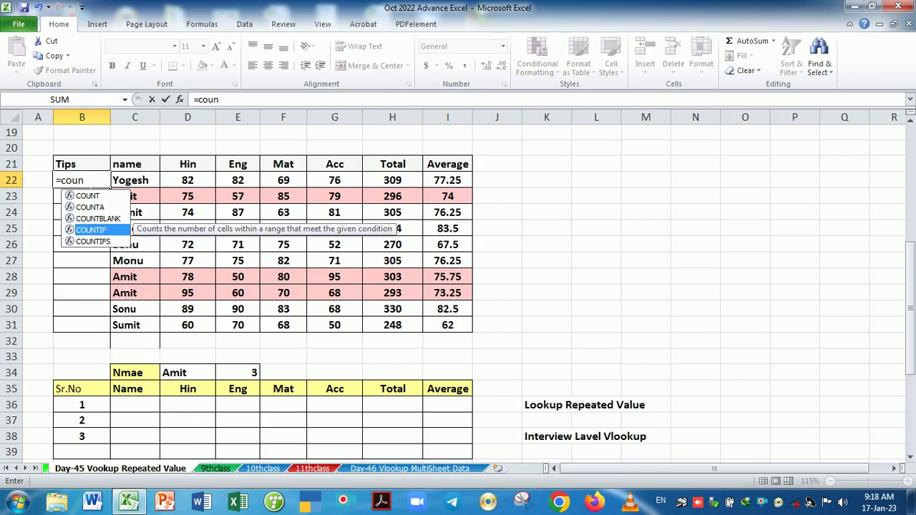
key(Tab)
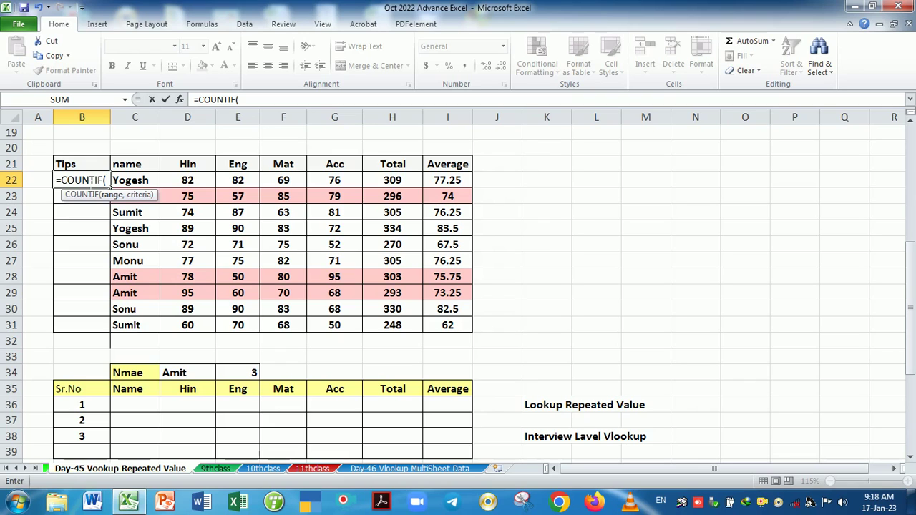
click(134, 179)
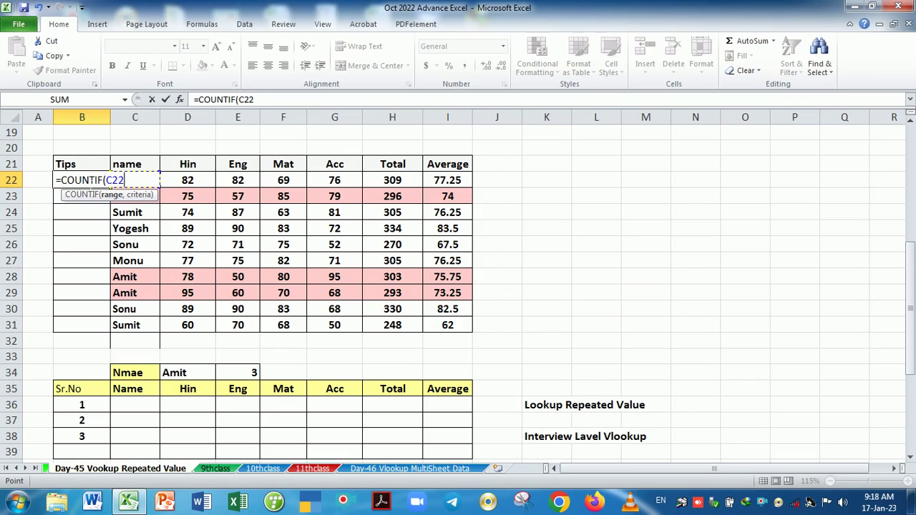
key(F8)
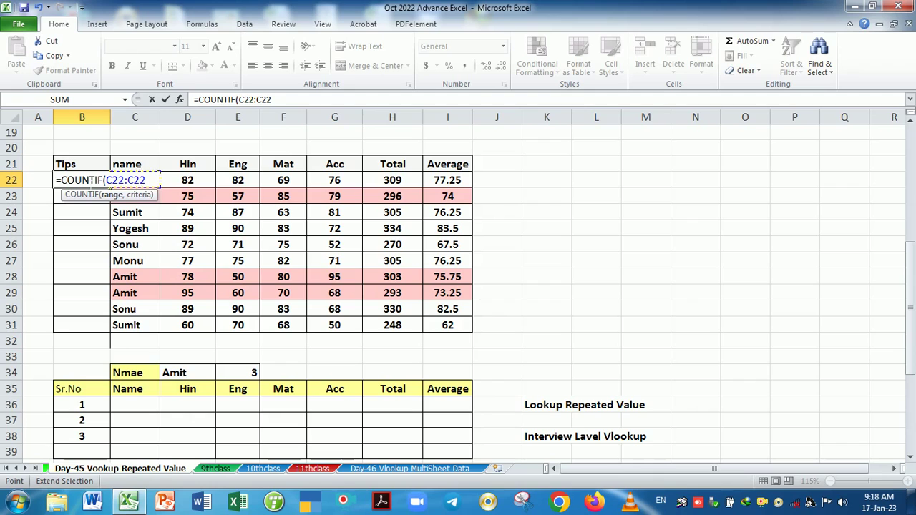
text(,)
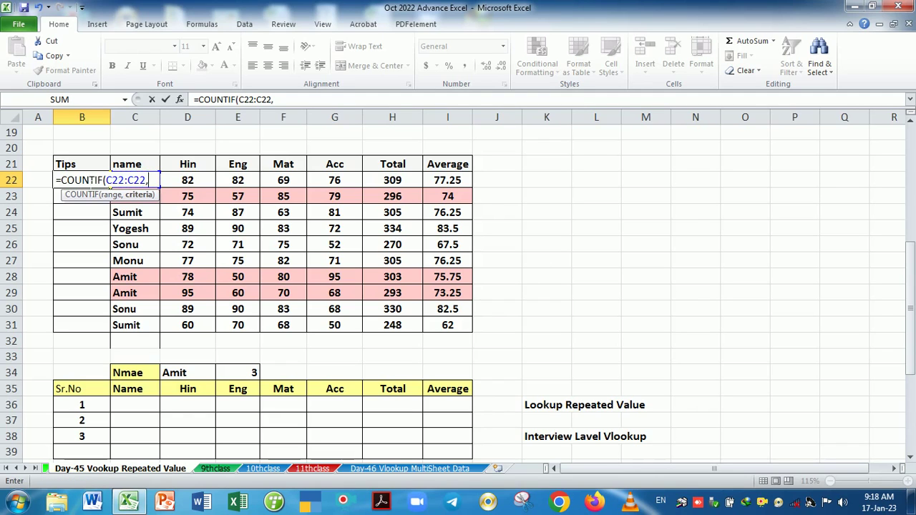
click(134, 180)
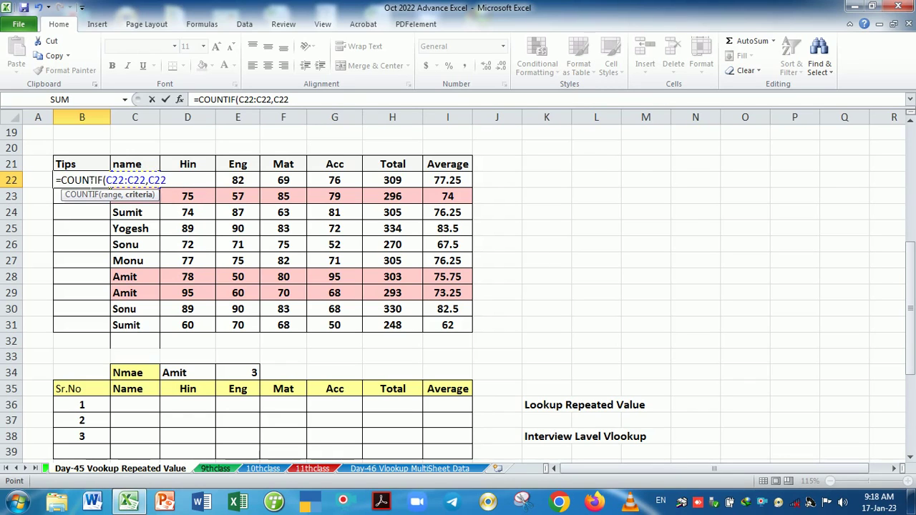
text())
key(Return)
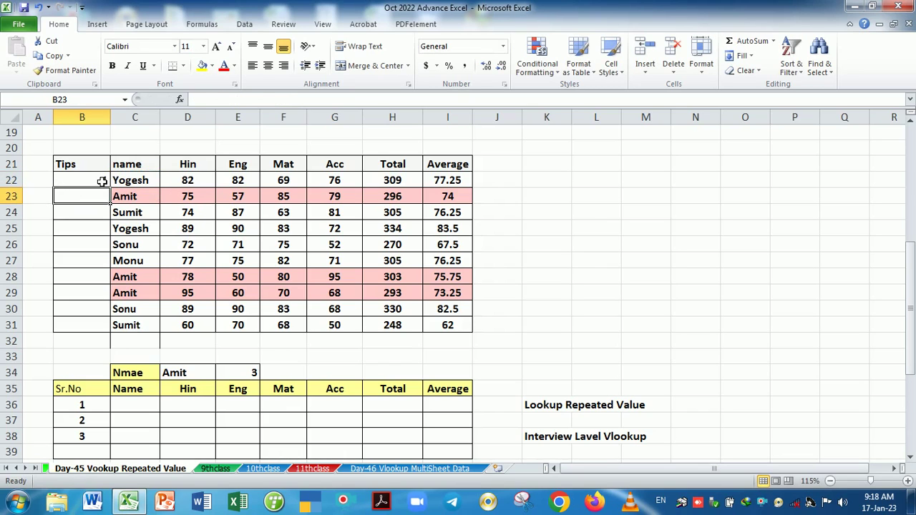
click(101, 180)
drag(111, 189, 115, 341)
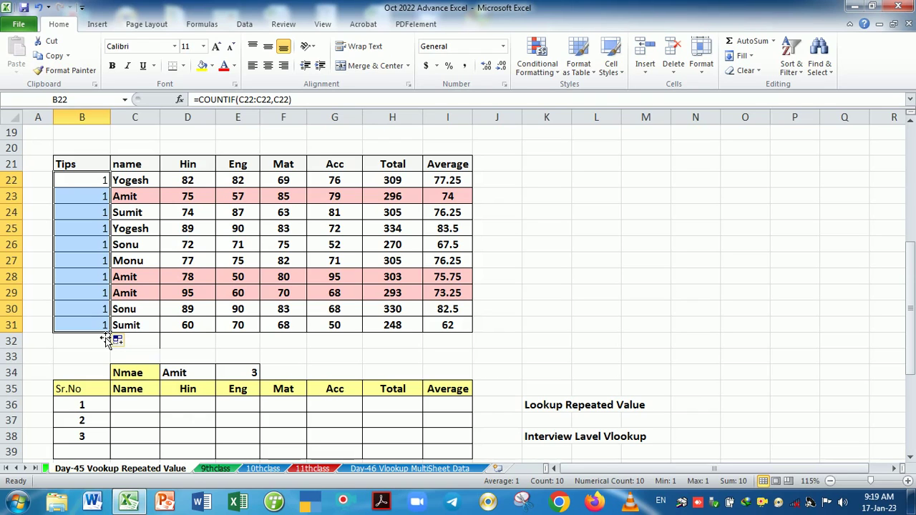
- Step through the copied COUNTIF formulas to inspect their ranges
key(F2)
key(Return)
key(F2)
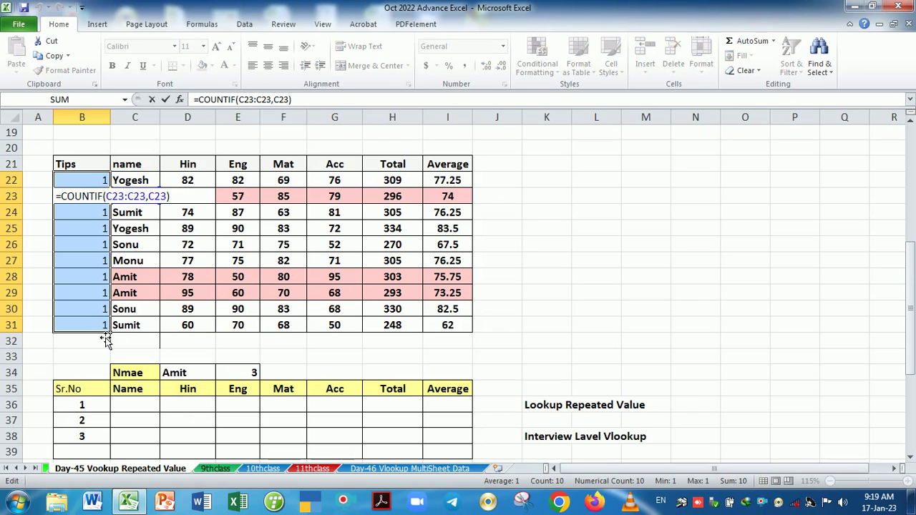
key(Return)
key(F2)
key(Return)
key(F2)
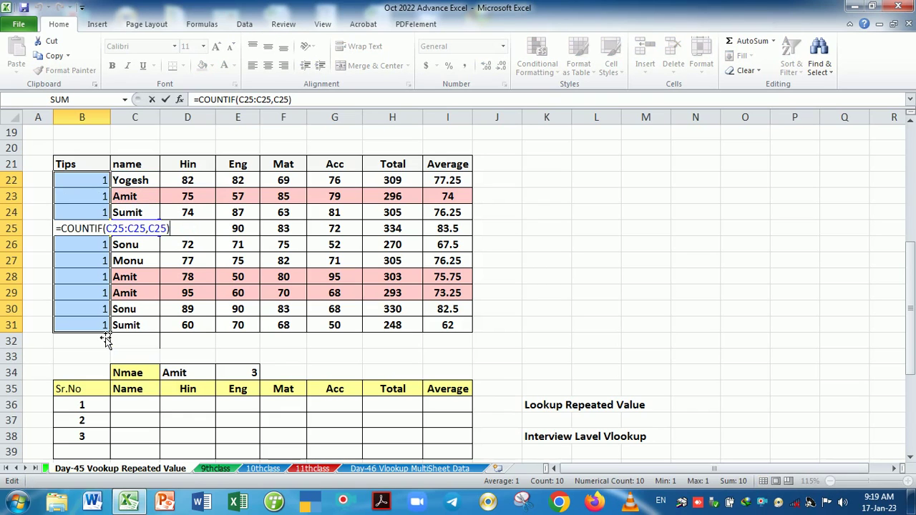
click(171, 296)
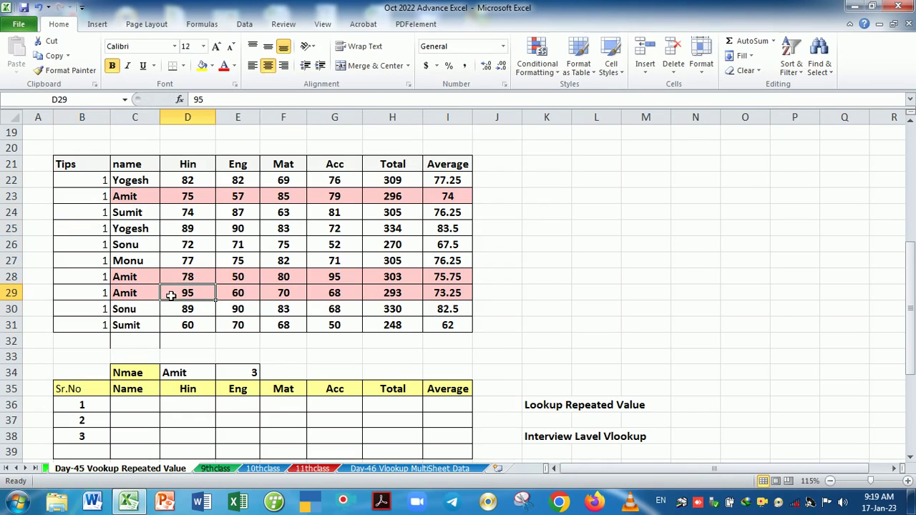
- Anchor B22's range start as $C$22 and refill the formula down to B31
double_click(100, 182)
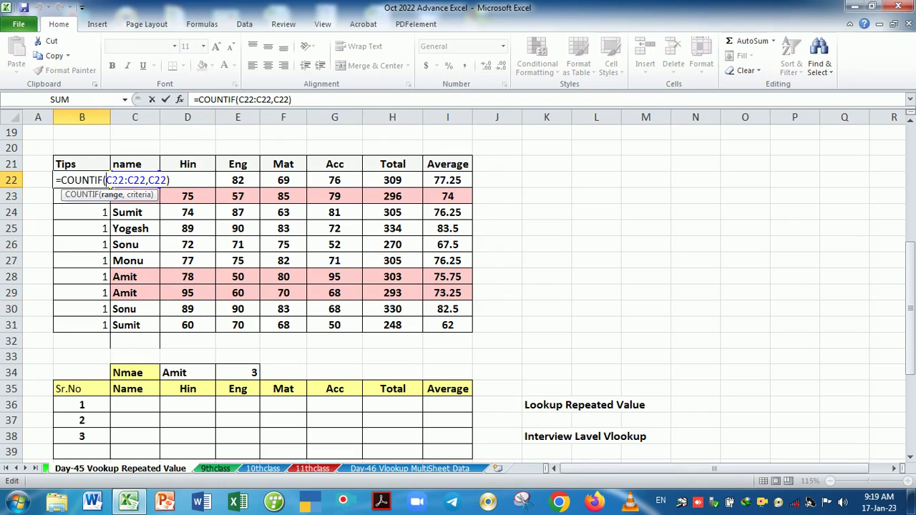
key(F4)
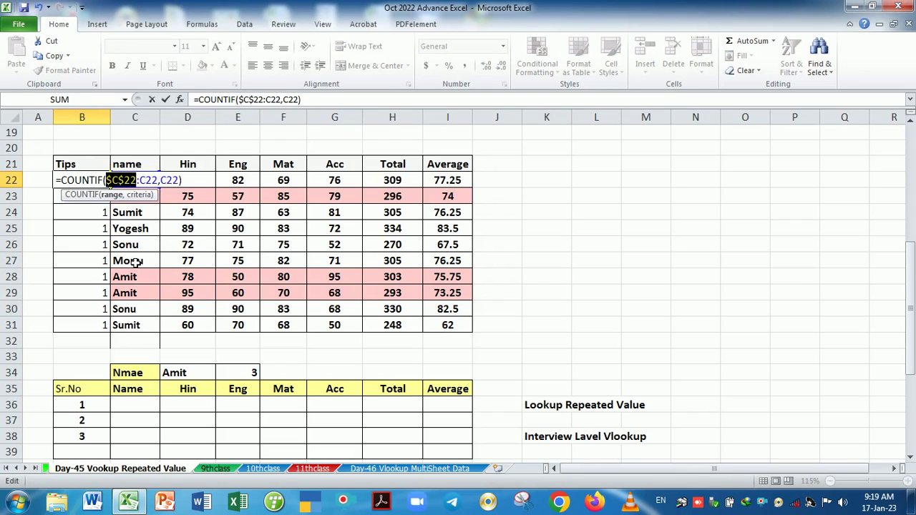
key(Return)
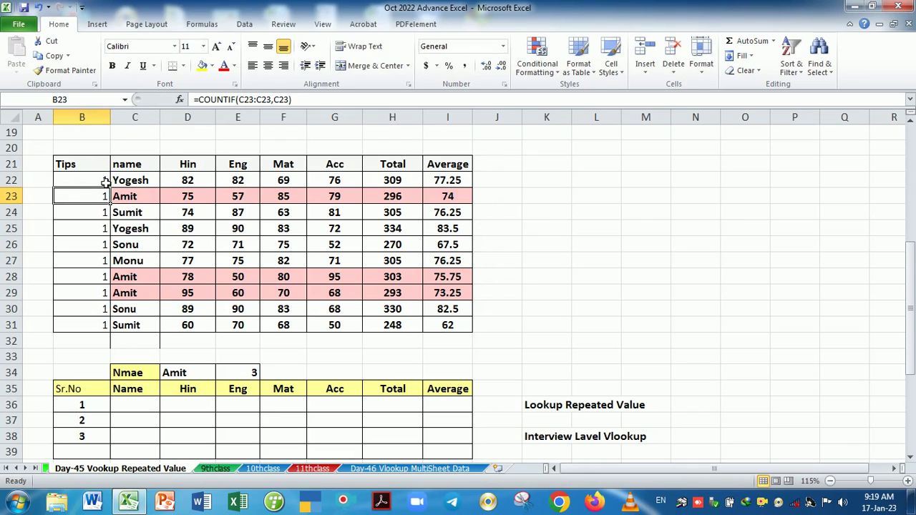
click(105, 183)
drag(111, 188, 108, 333)
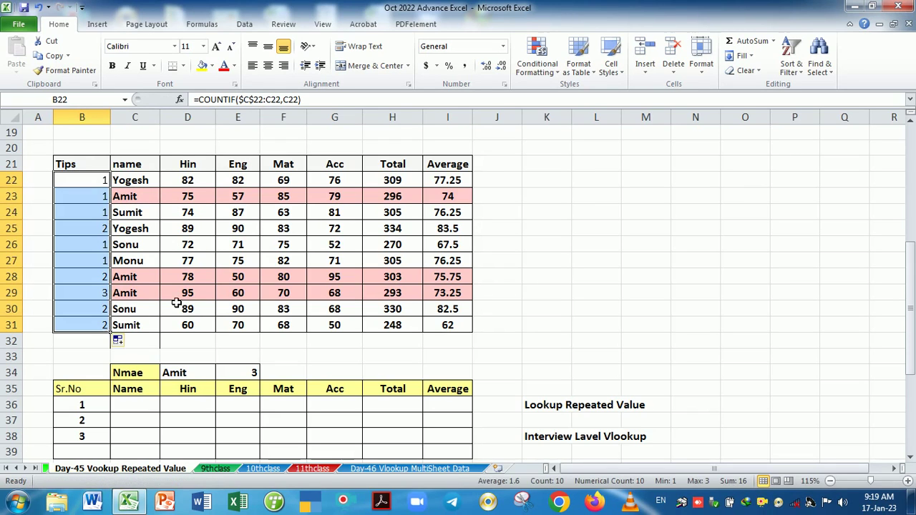
- Check the running counts against the names in rows 25, 26 and 30
click(100, 182)
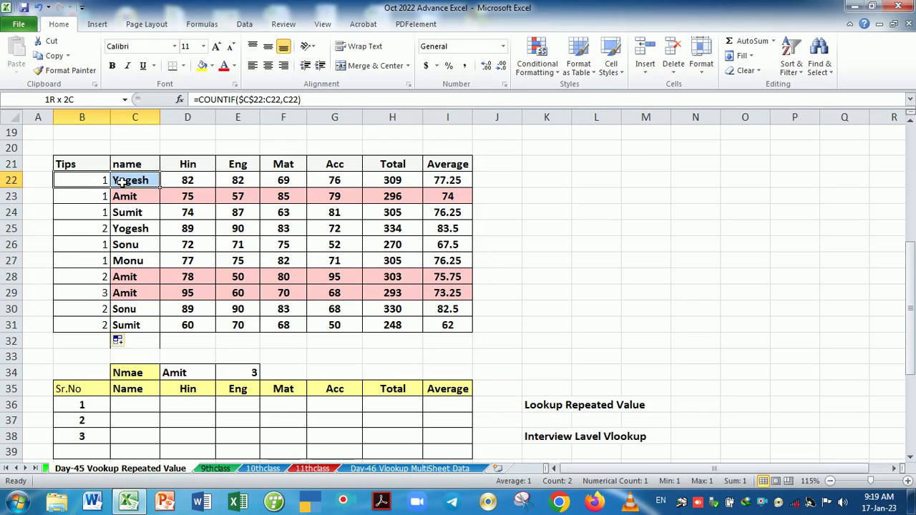
click(104, 230)
drag(117, 234, 137, 234)
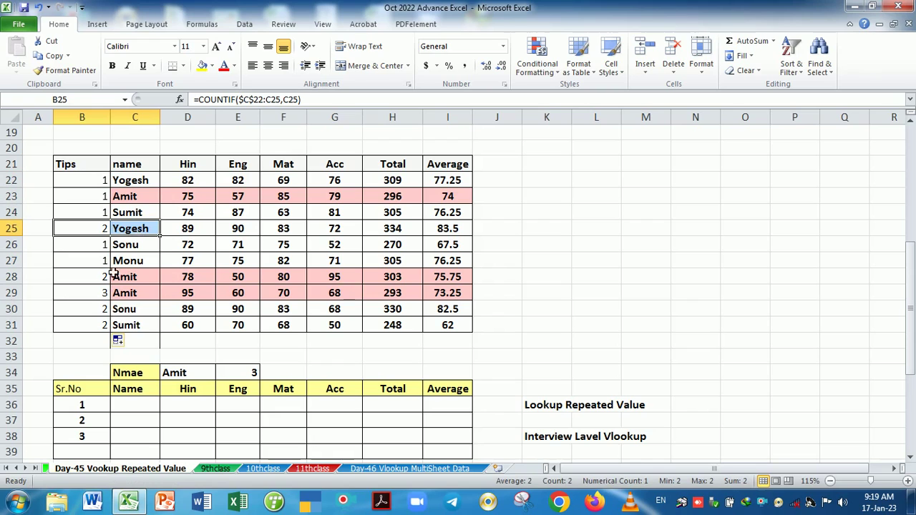
drag(102, 250, 124, 250)
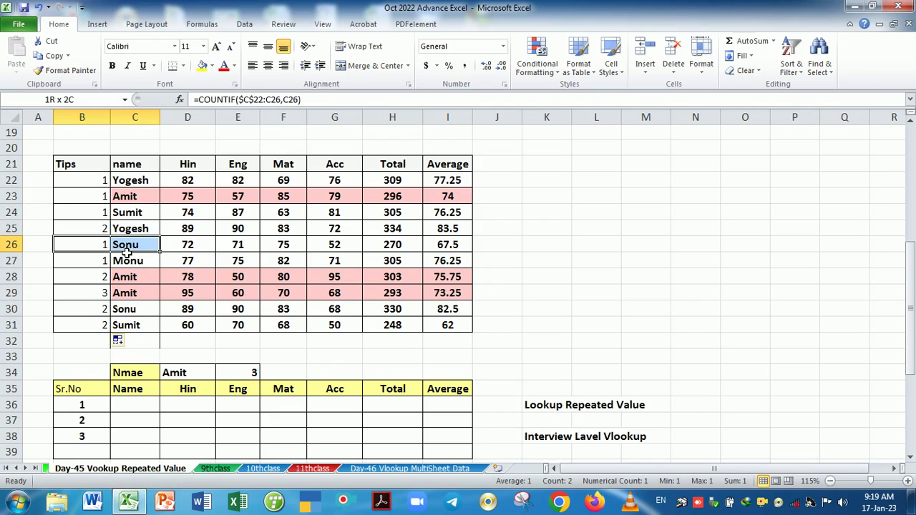
drag(103, 316, 127, 317)
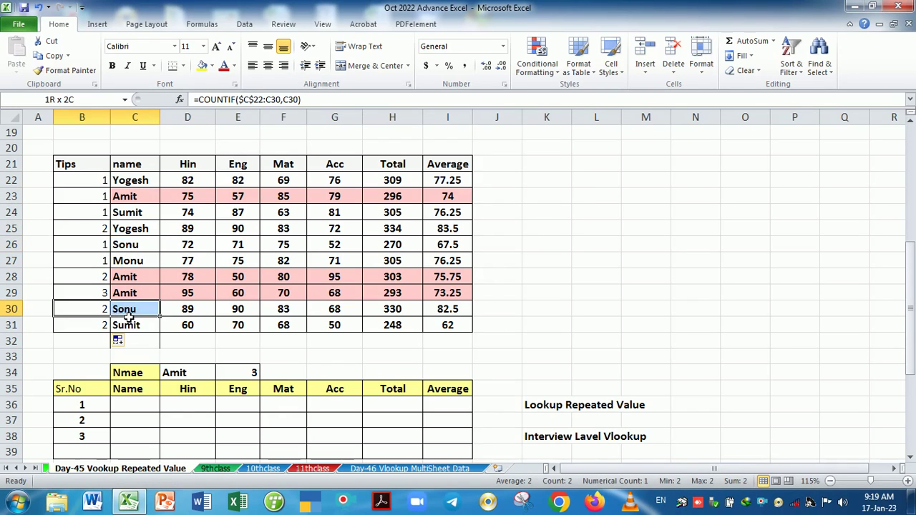
drag(104, 183, 100, 327)
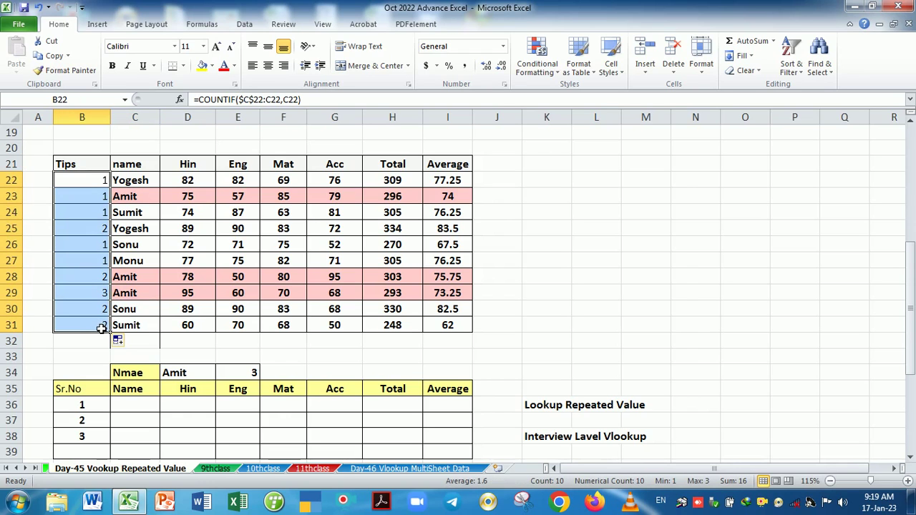
- Review B22's formula and the counts beside the second Yogesh and first and third Amit
scroll(275, 307, up, 1)
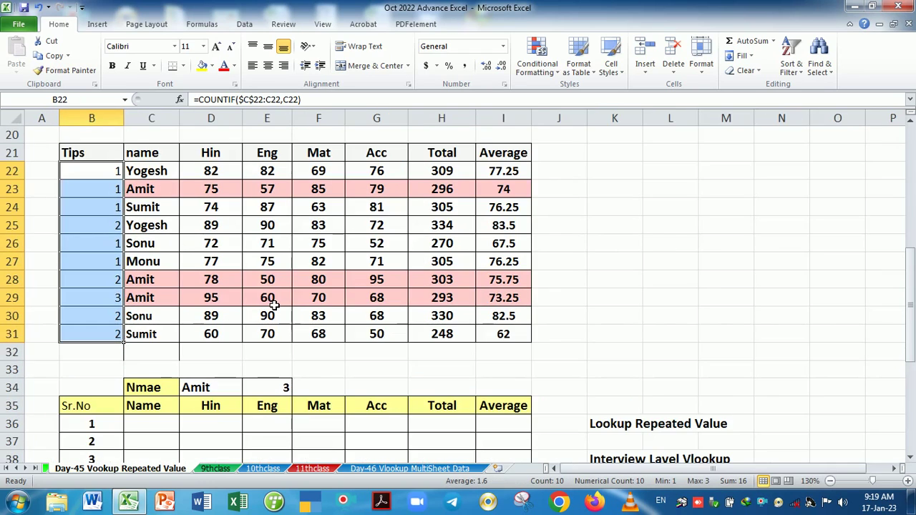
click(172, 243)
double_click(106, 175)
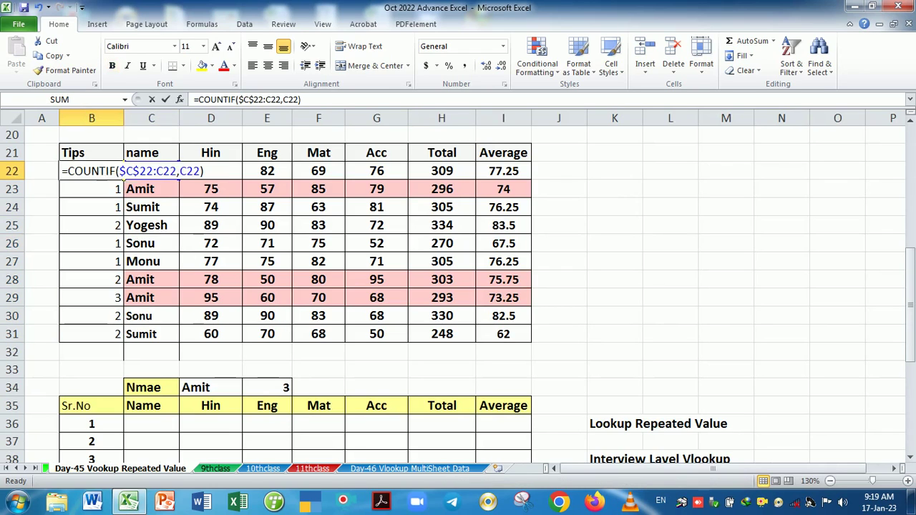
key(Return)
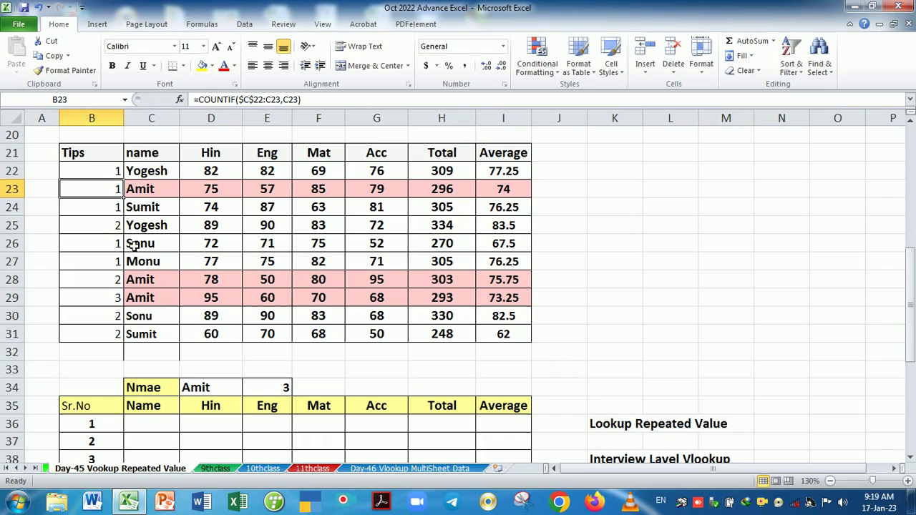
drag(107, 225, 147, 225)
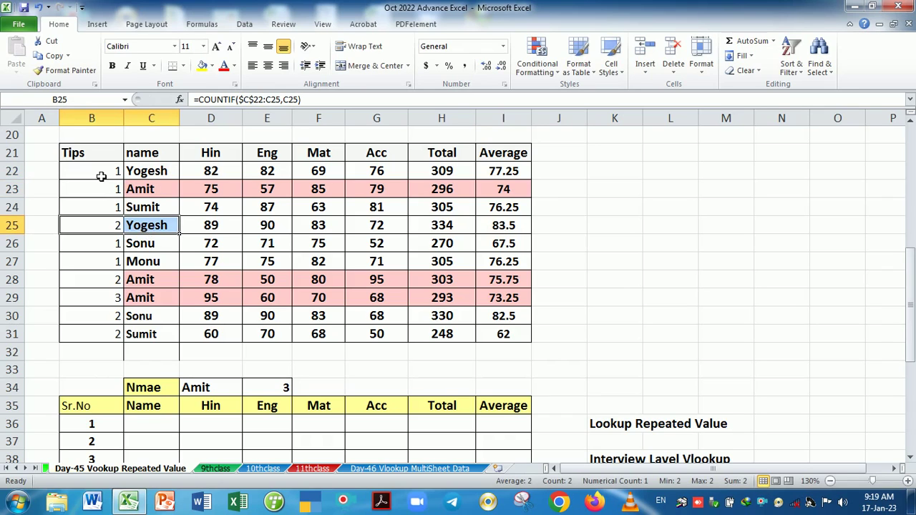
drag(111, 190, 140, 190)
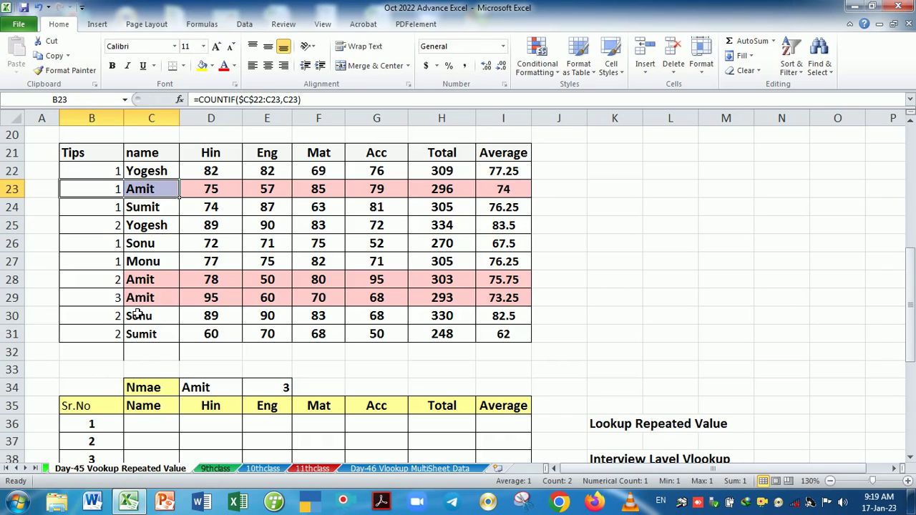
drag(112, 299, 137, 299)
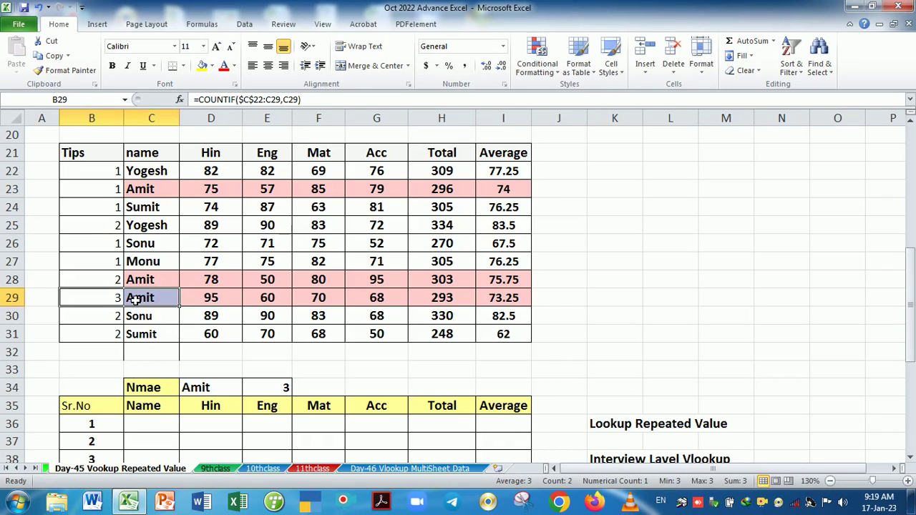
click(336, 377)
- Inspect the Amit count formula in E34, then reopen B22's formula for editing
double_click(269, 392)
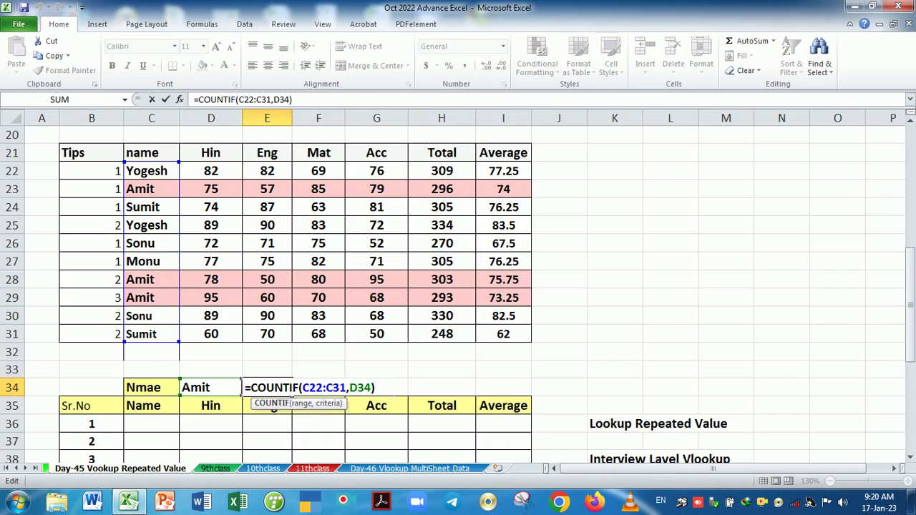
key(Return)
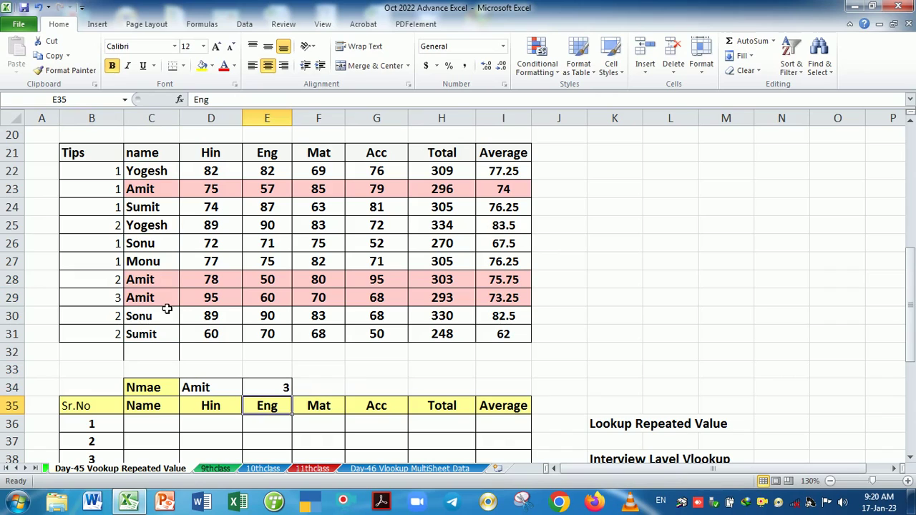
double_click(102, 174)
key(Left)
key(Left)
key(Left)
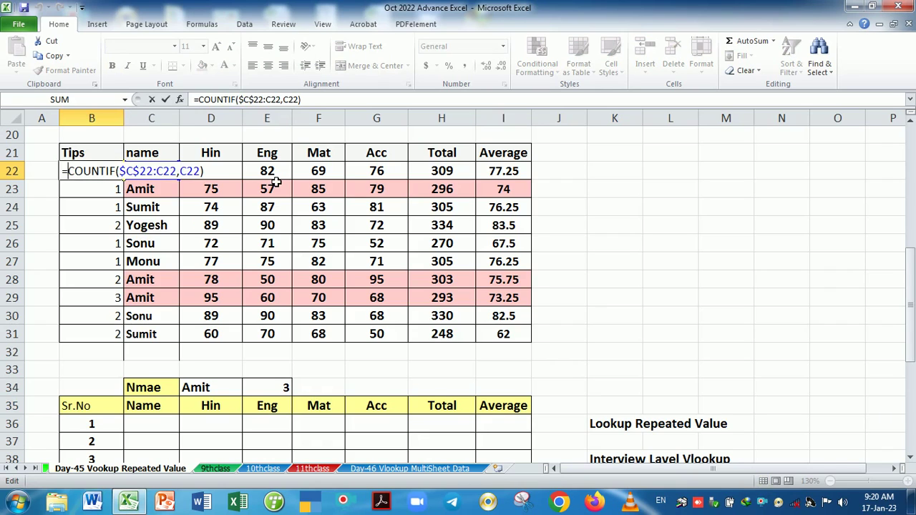
- Prefix B22's formula with C22& to make =C22&COUNTIF($C$22:C22,C22)
text(c)
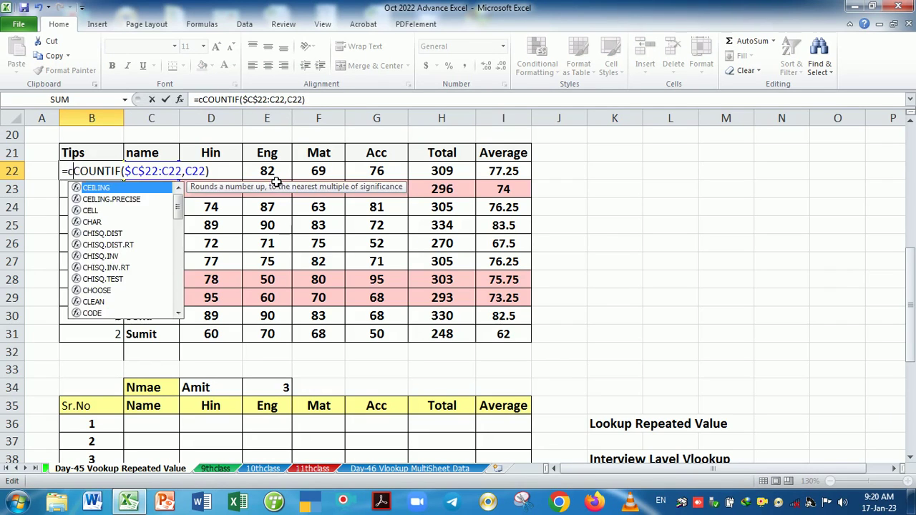
text(3)
key(BackSpace)
text(22)
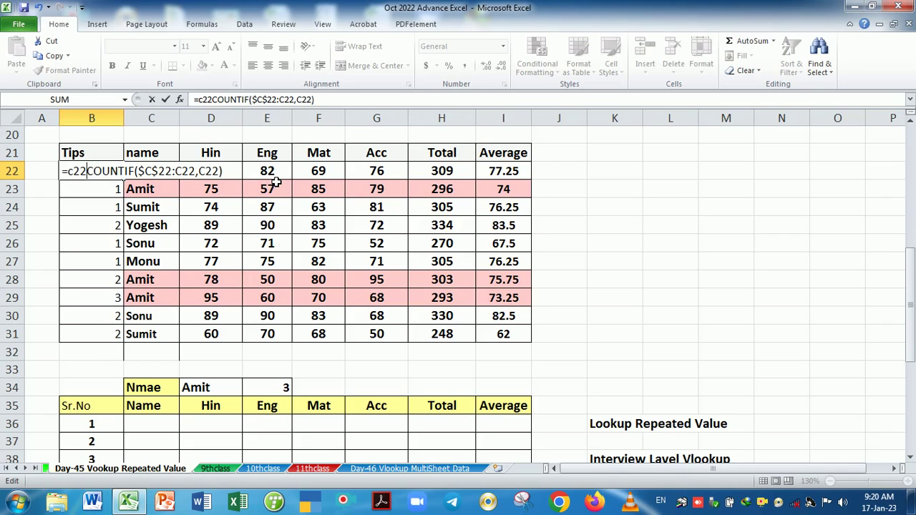
text(&)
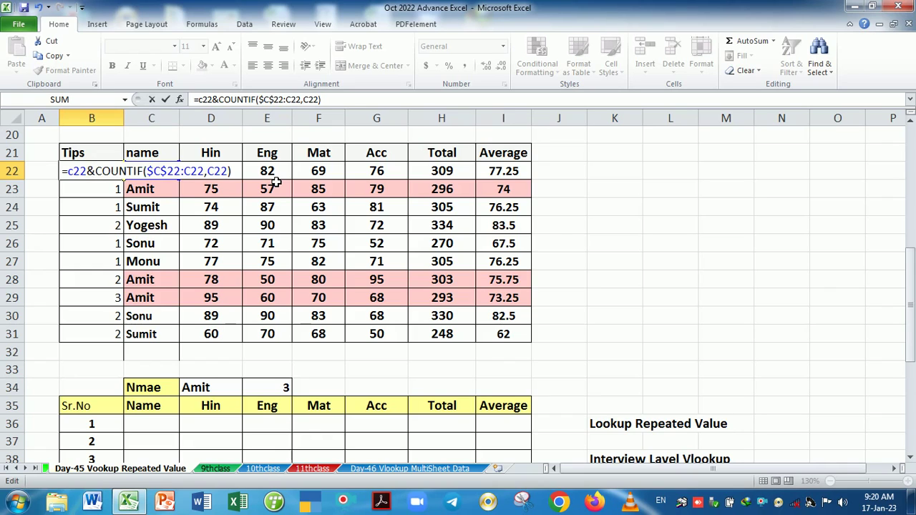
key(Return)
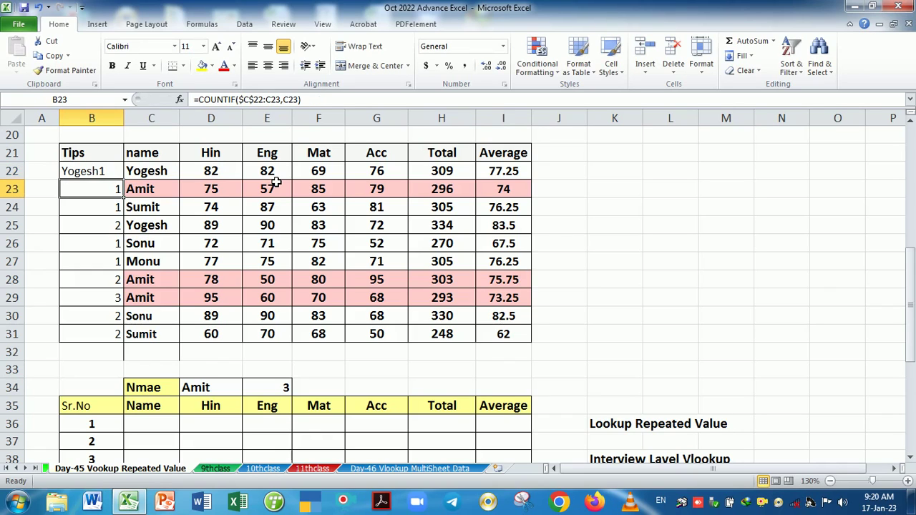
- Fill the combined formula down to B31 and check the copies in B23 and B25
click(108, 177)
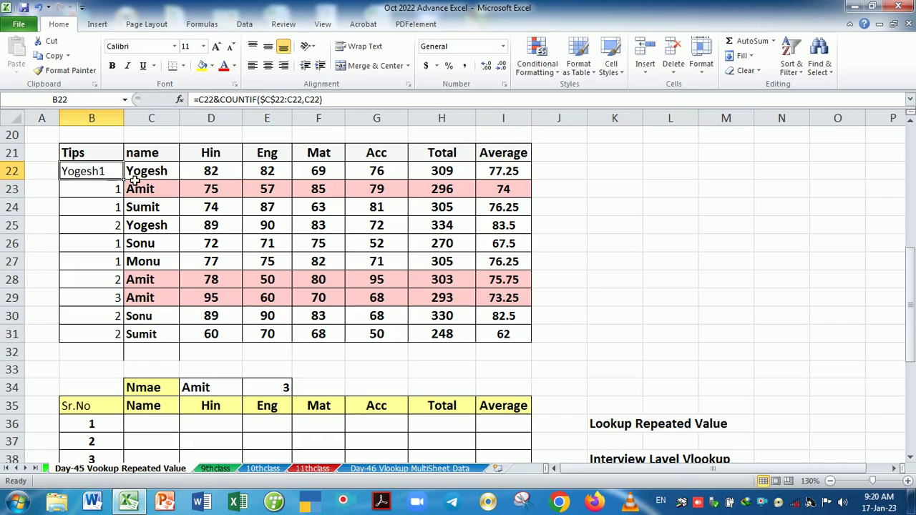
double_click(125, 184)
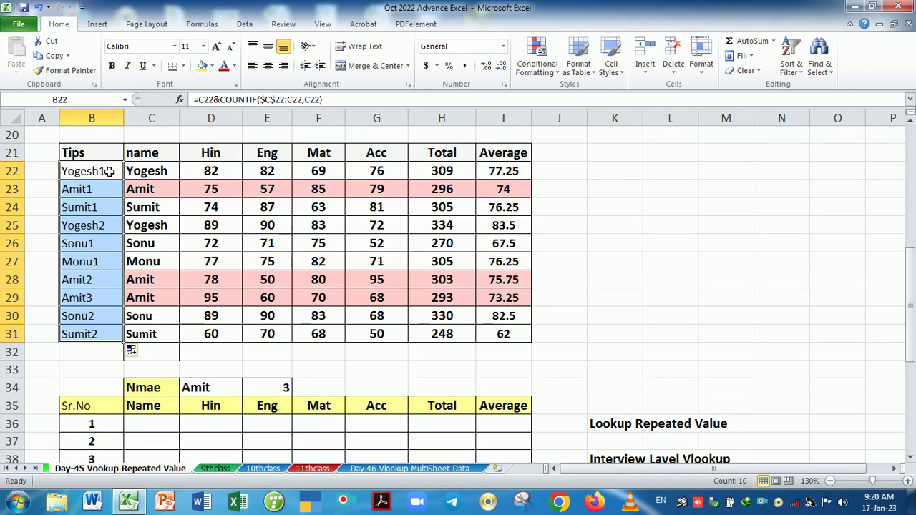
click(109, 171)
click(106, 192)
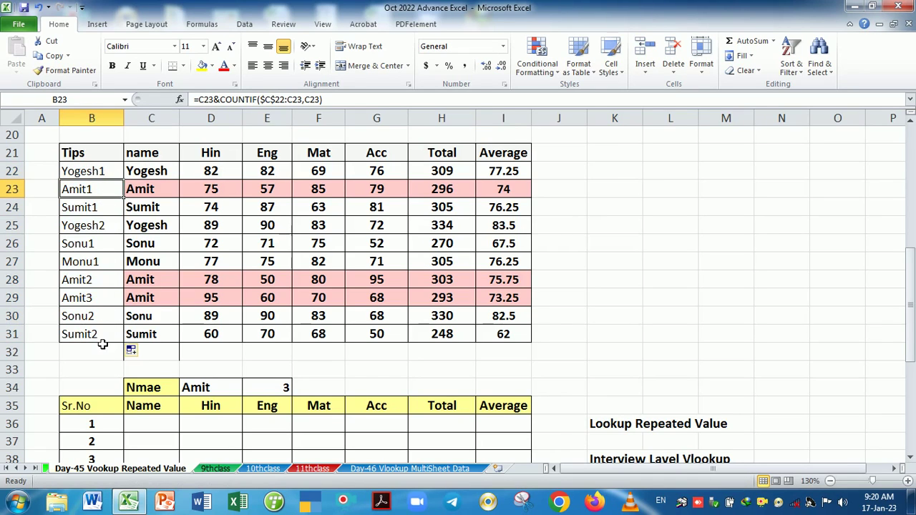
click(98, 229)
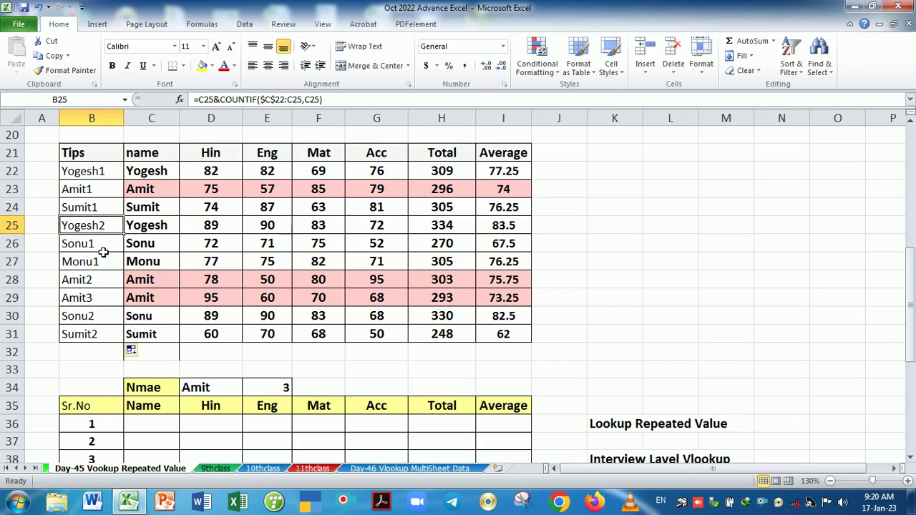
click(98, 176)
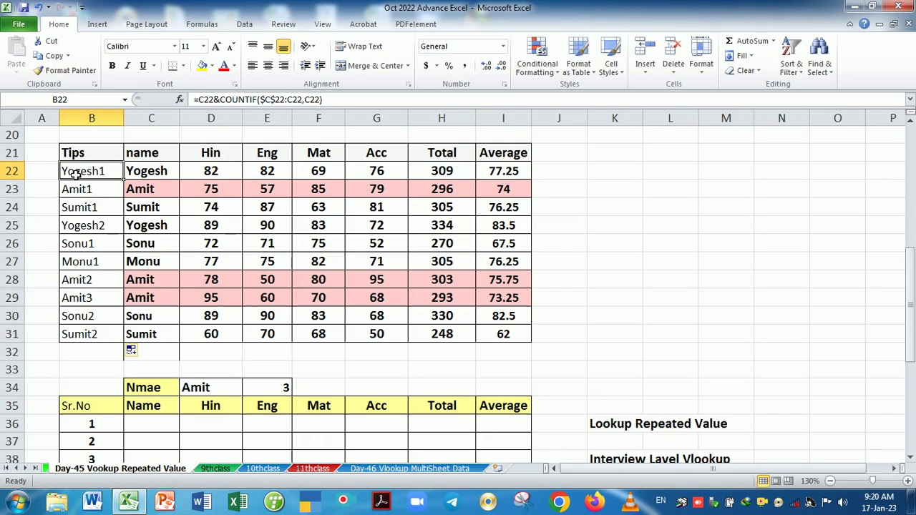
- Insert ":-"& before COUNTIF in B22's formula
double_click(70, 171)
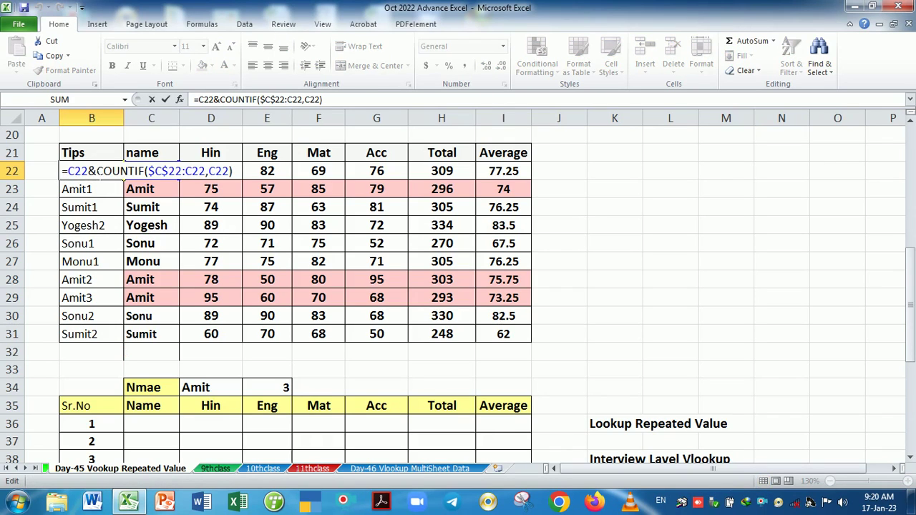
click(97, 171)
text(")
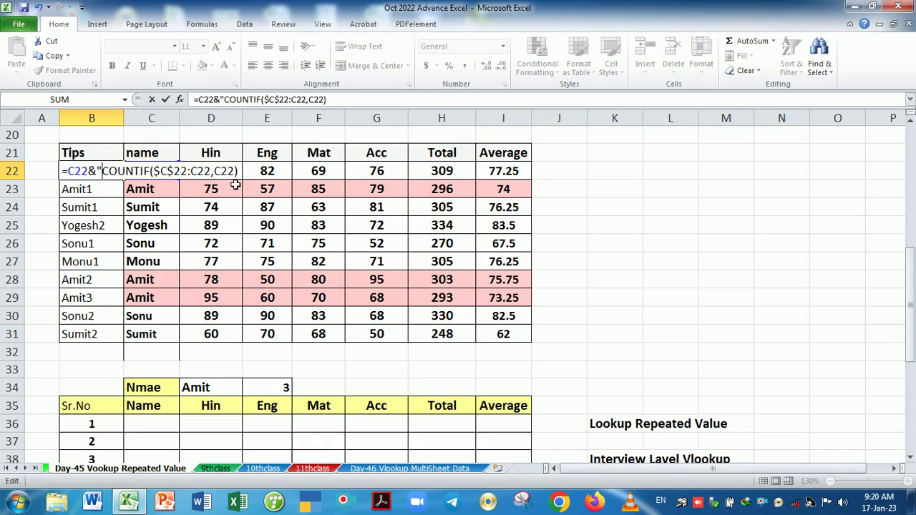
text(:)
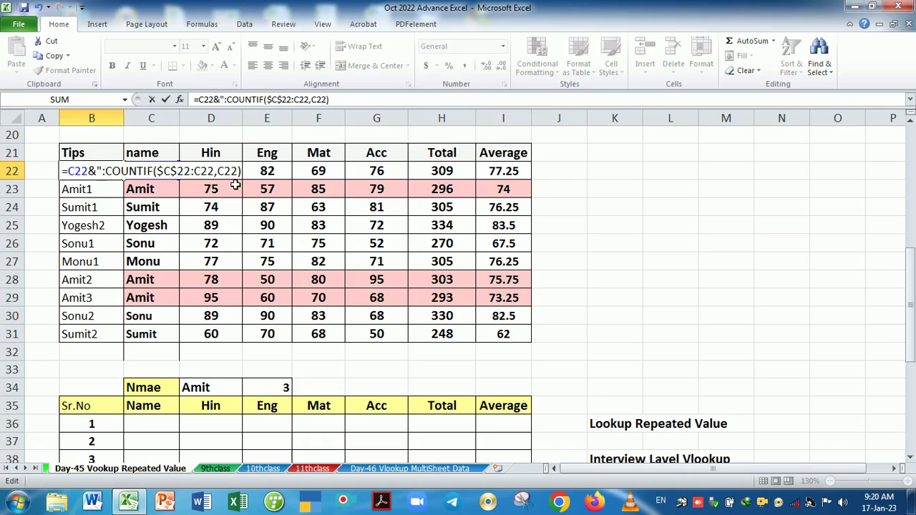
text(-)
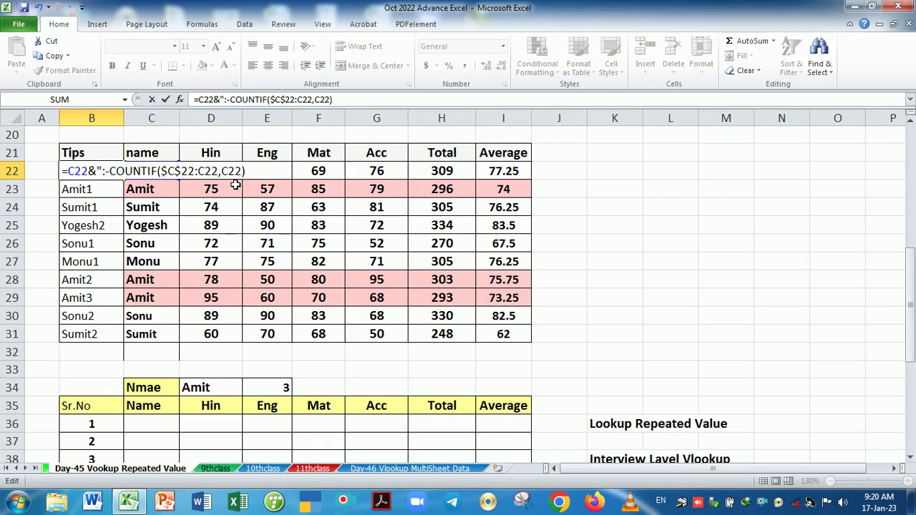
text("&)
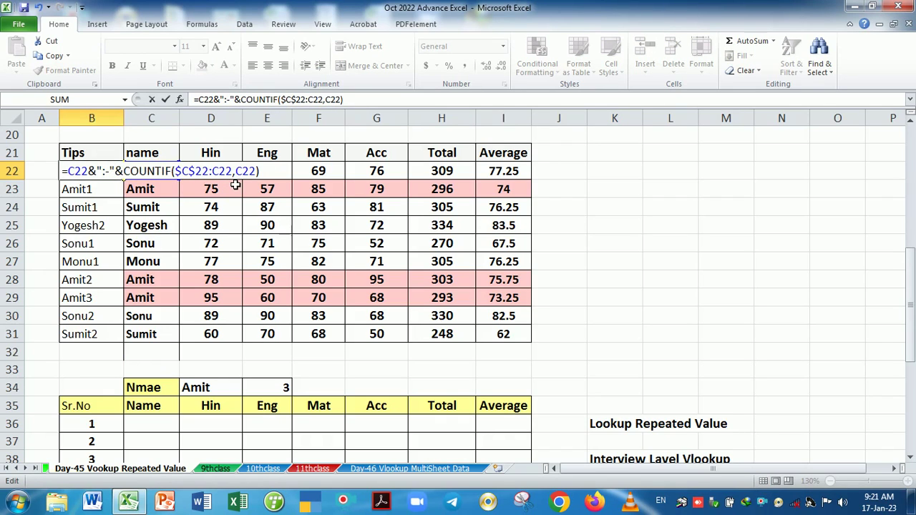
key(Return)
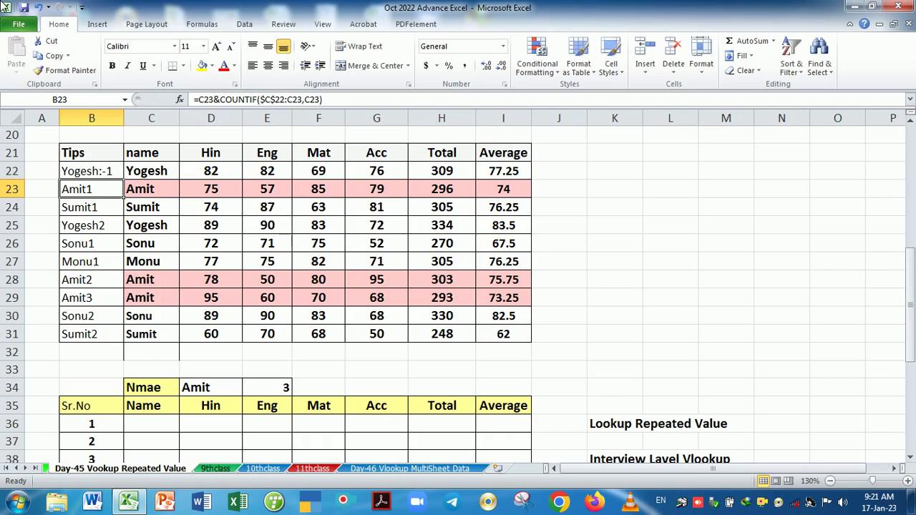
- Fill the separator formula down to B31 and inspect the copied formulas
click(119, 177)
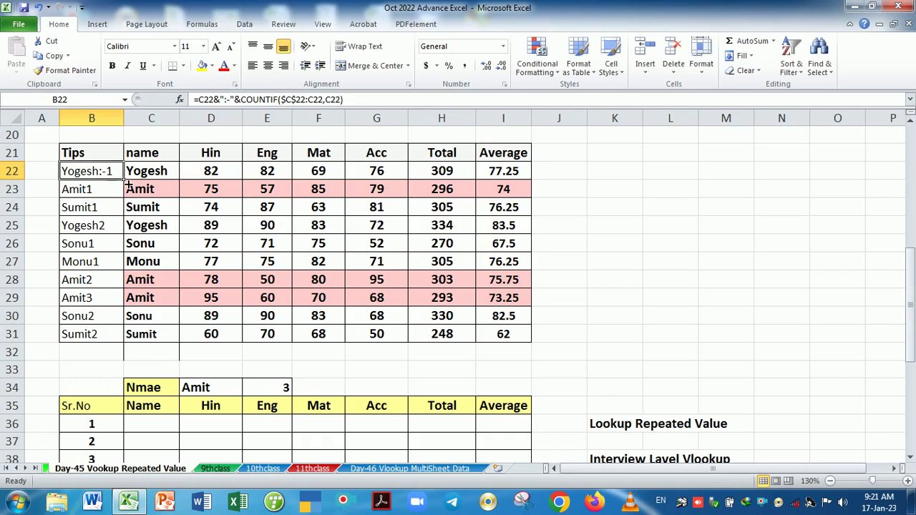
drag(121, 180, 118, 338)
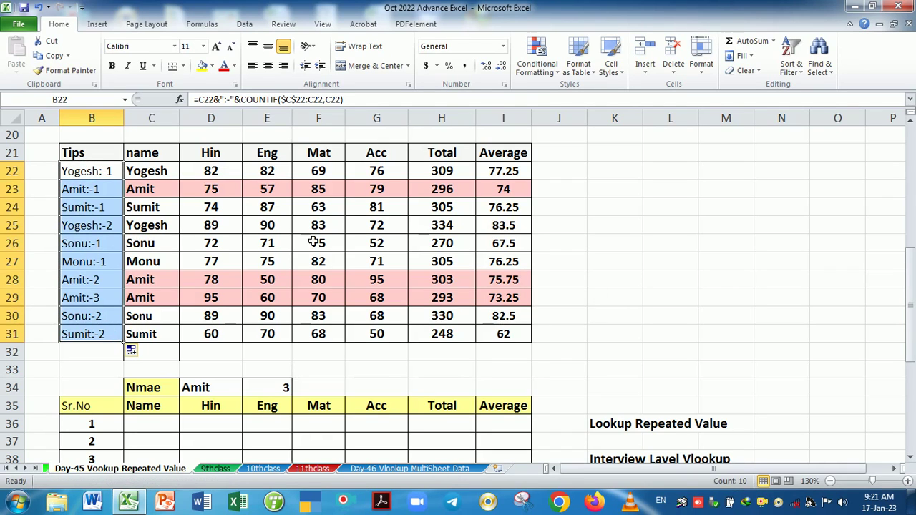
click(107, 172)
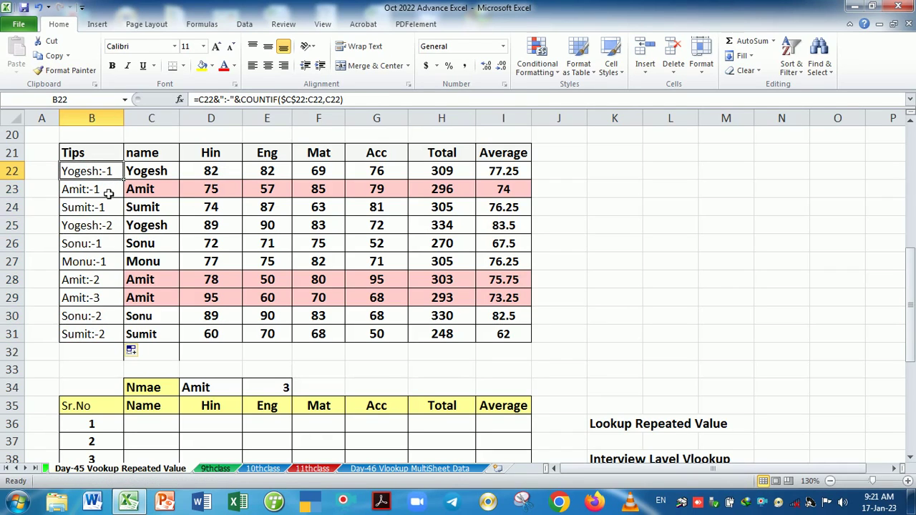
click(107, 190)
click(108, 208)
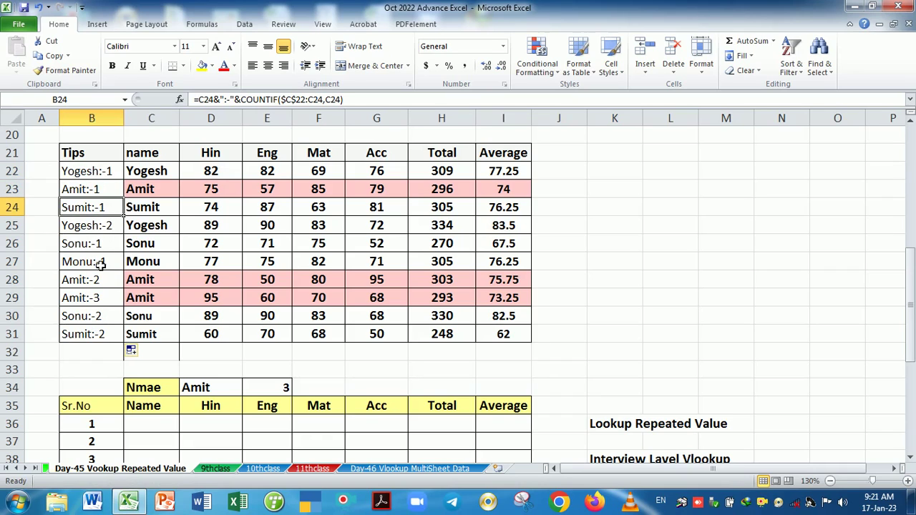
- Copy the Name header from C35 over the misspelled Nmae label in C34
click(375, 372)
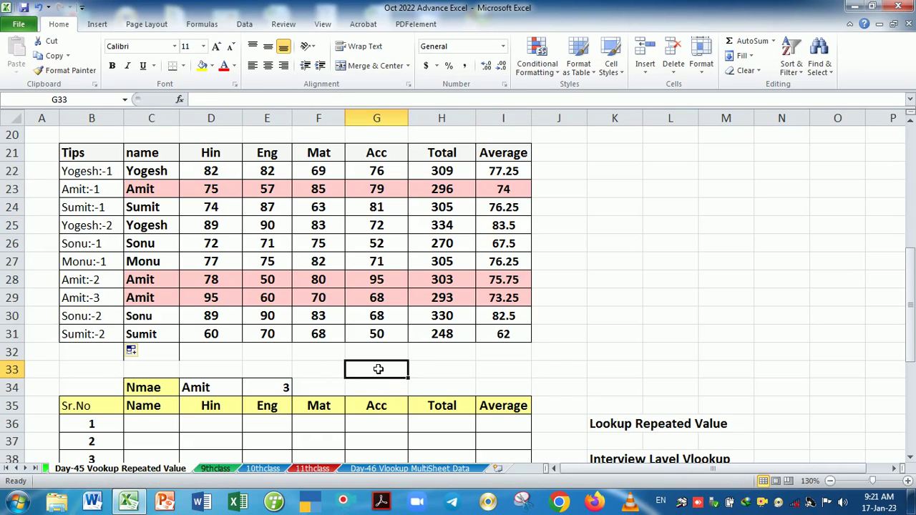
scroll(338, 381, down, 1)
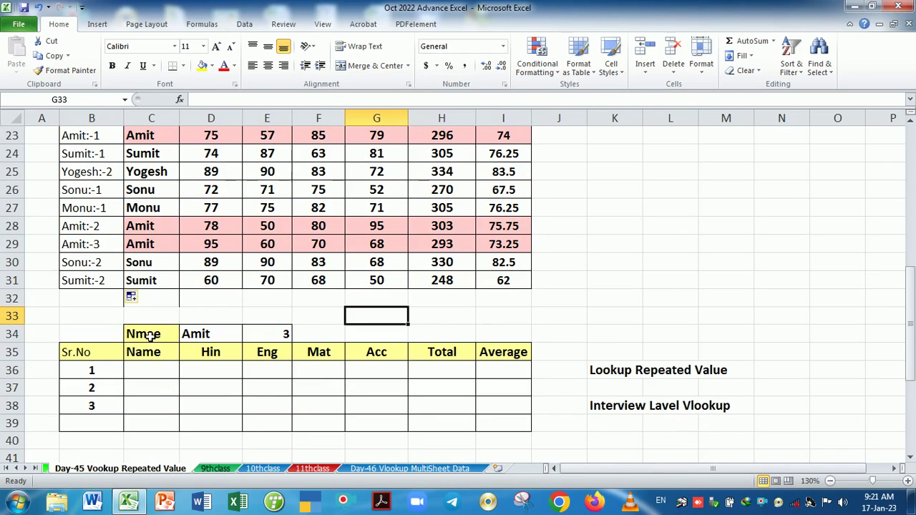
click(158, 360)
key(ctrl+c)
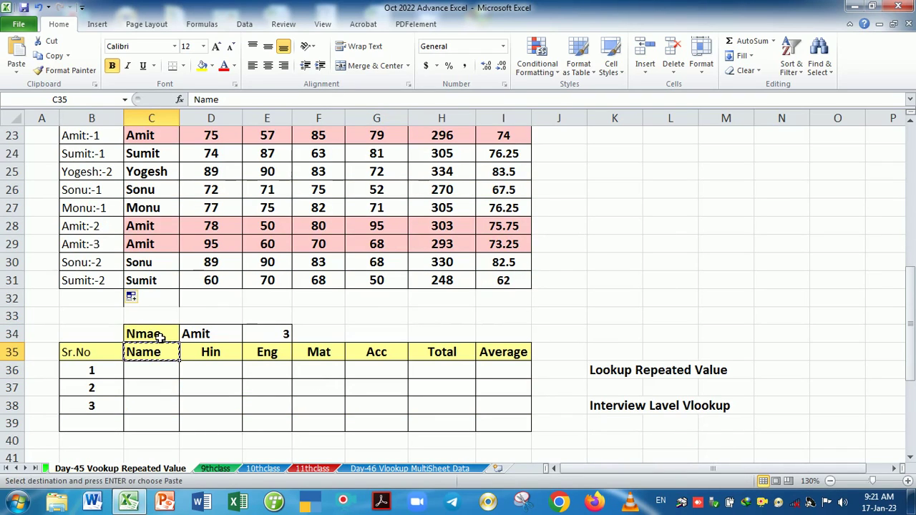
click(159, 336)
key(Return)
- Review the formulas in C36, B37 and B38, then select the count cell E34
click(170, 375)
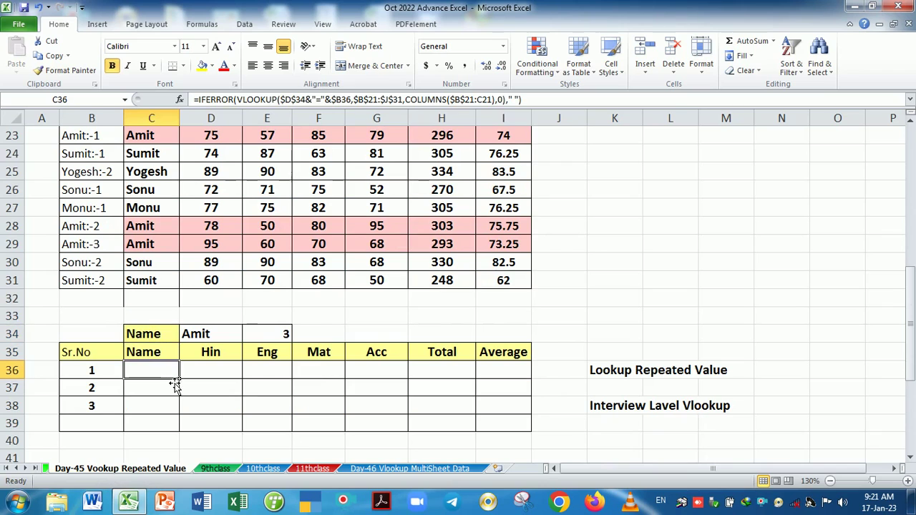
scroll(228, 350, up, 1)
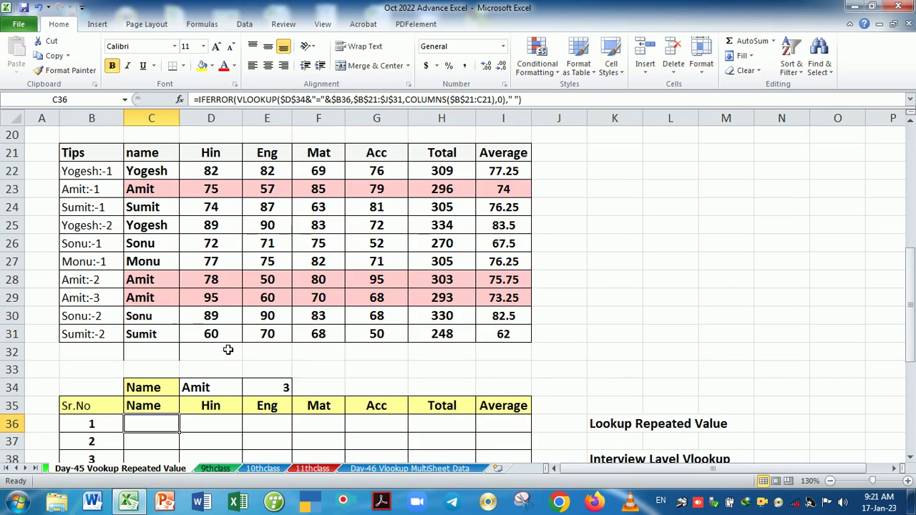
scroll(227, 350, down, 1)
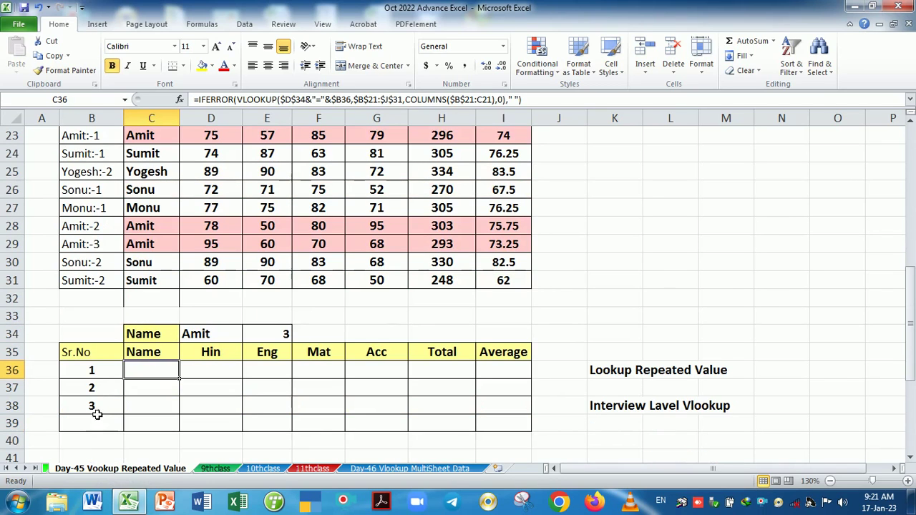
click(103, 387)
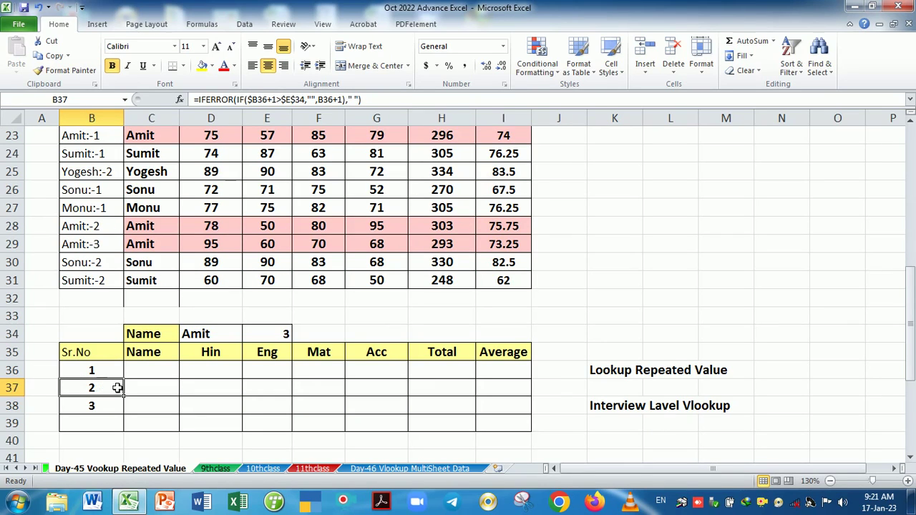
key(Down)
scroll(243, 392, up, 1)
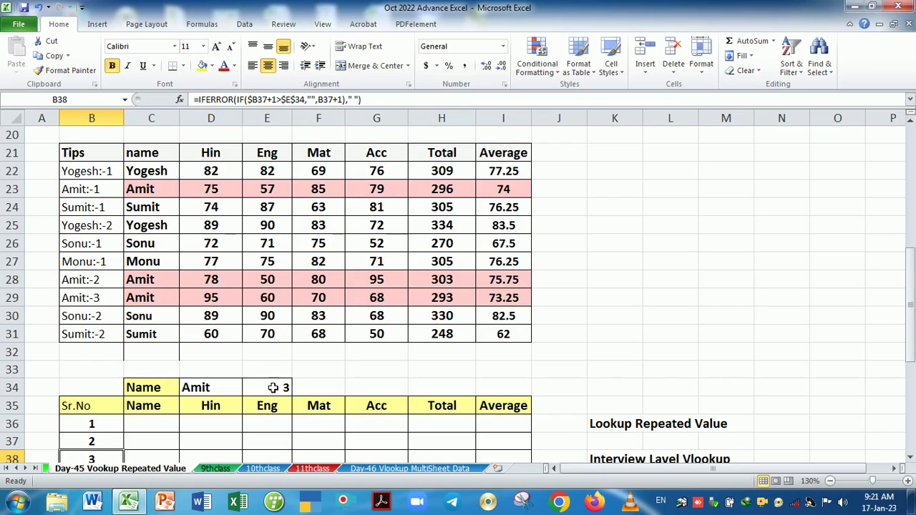
click(272, 389)
- Re-enter =COUNTIF(C22:C31,D34) in E34 so Amit's count shows 3
key(Delete)
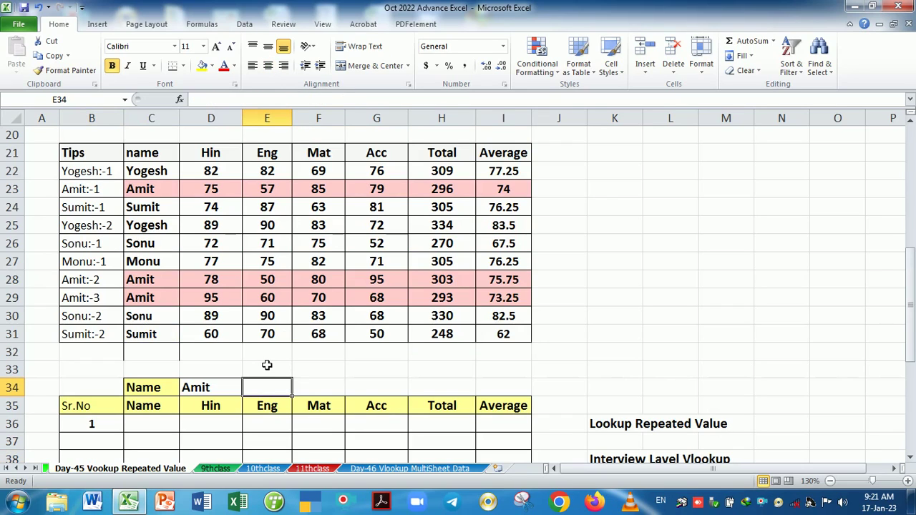
text(=coun)
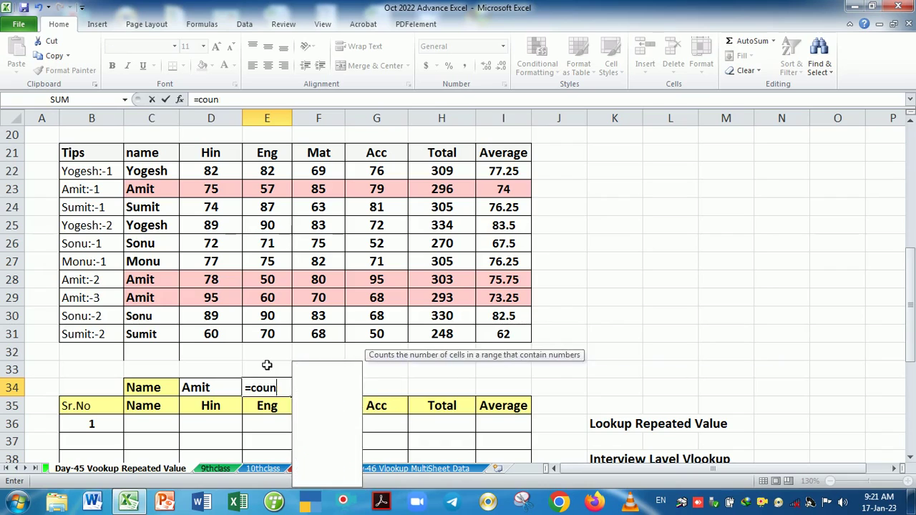
text(tif)
key(Tab)
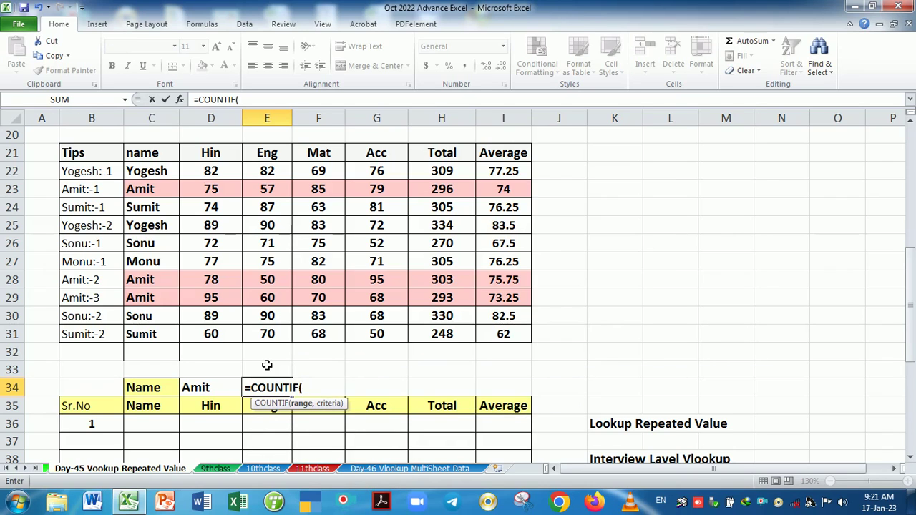
drag(163, 172, 162, 333)
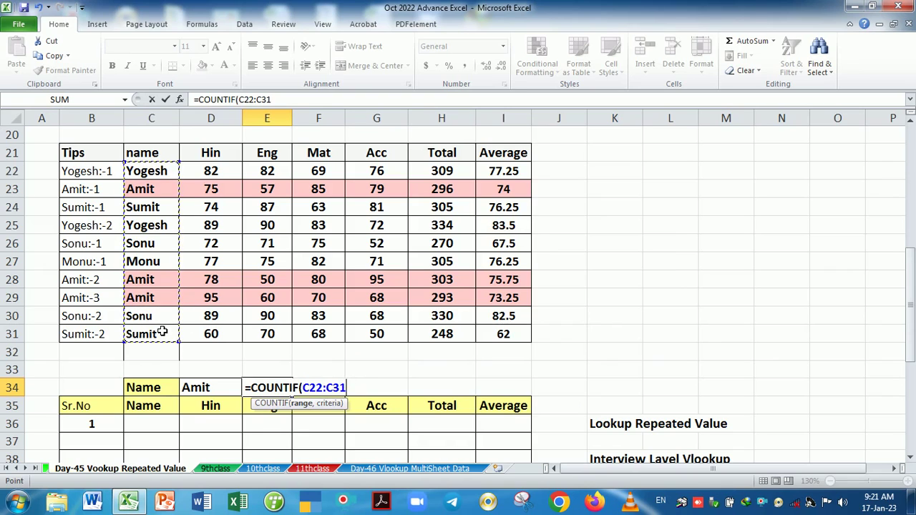
text(,)
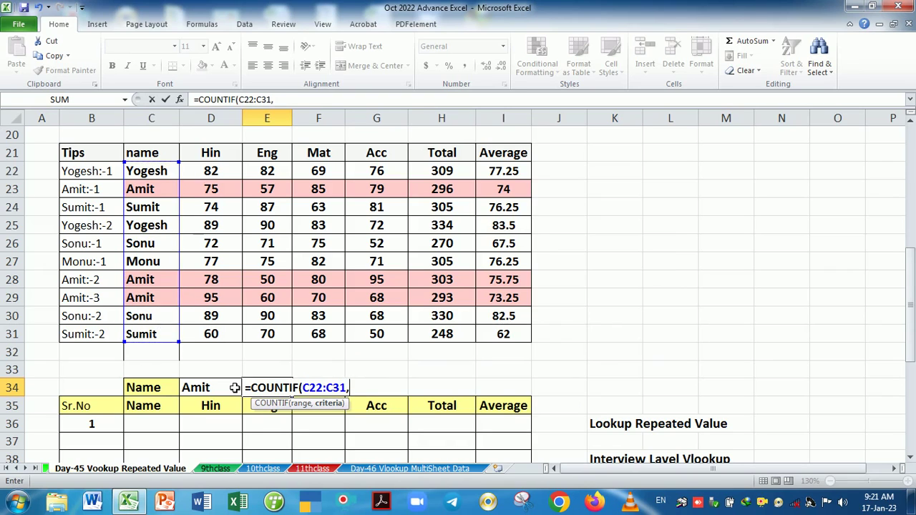
click(234, 387)
key(Return)
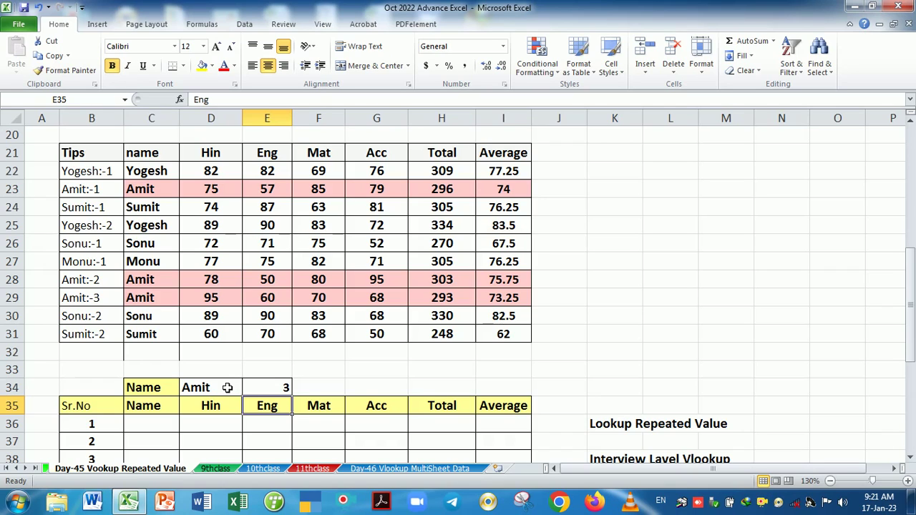
- Review the C22:C31 names and B22's Tips formula, then zoom out to 115%
drag(157, 176, 157, 338)
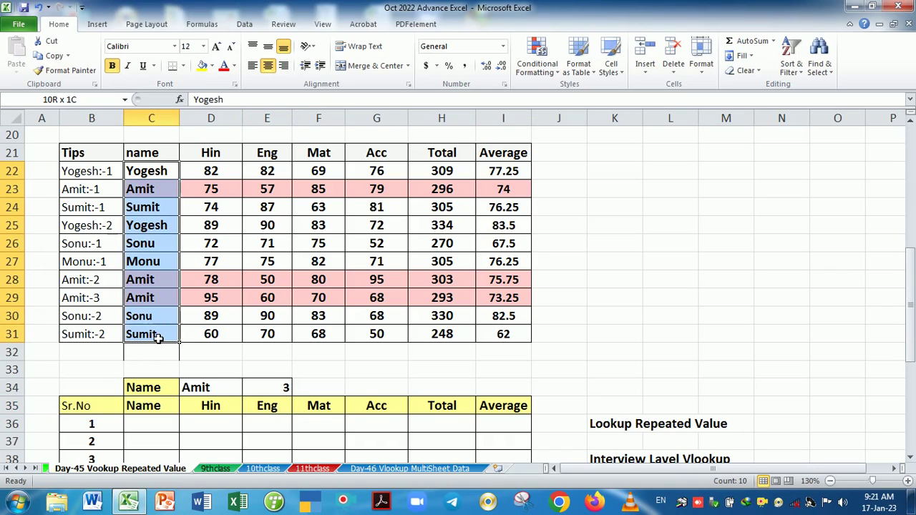
click(237, 349)
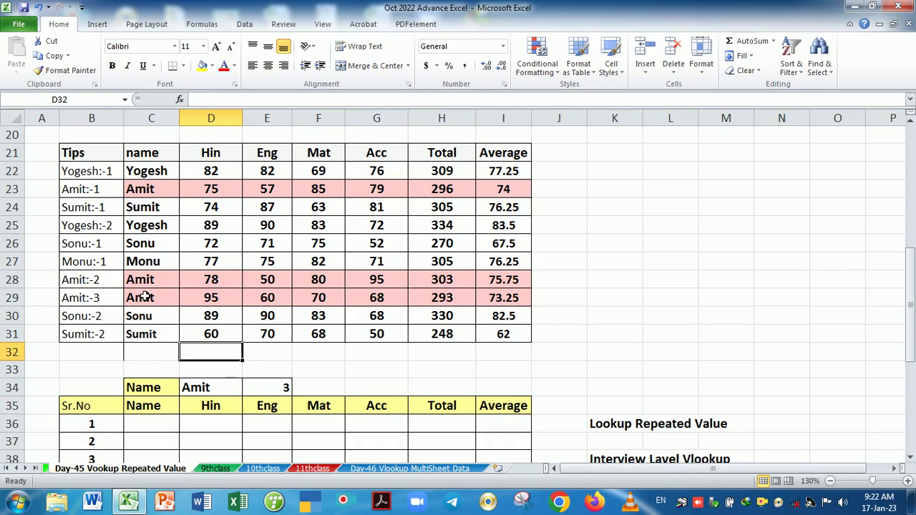
double_click(90, 172)
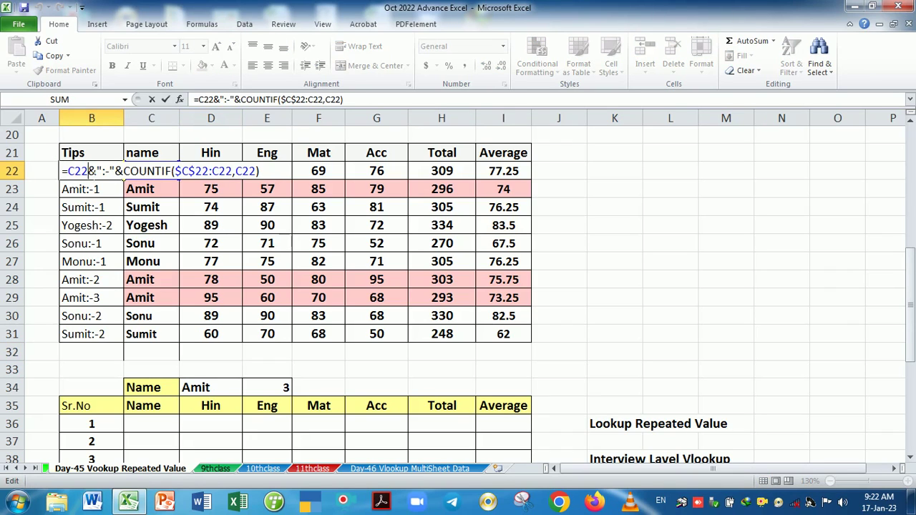
key(Return)
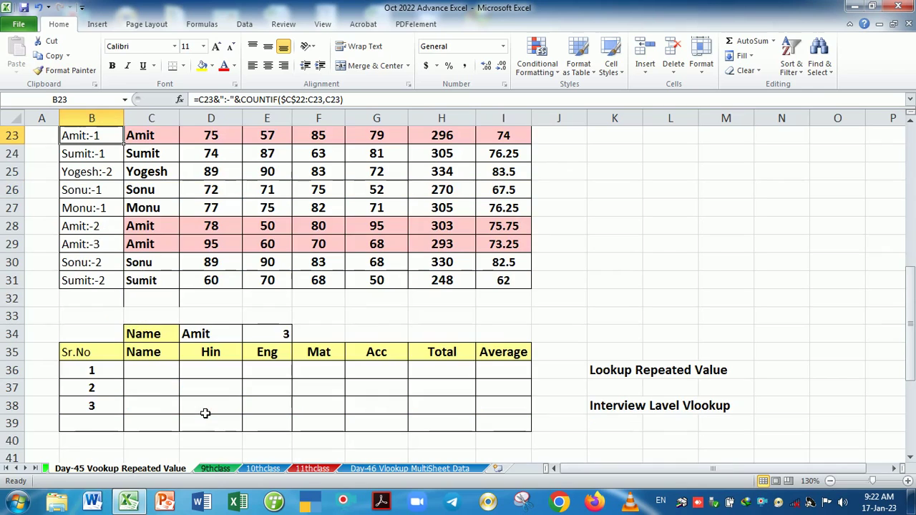
scroll(205, 415, down, 1)
scroll(209, 405, up, 1)
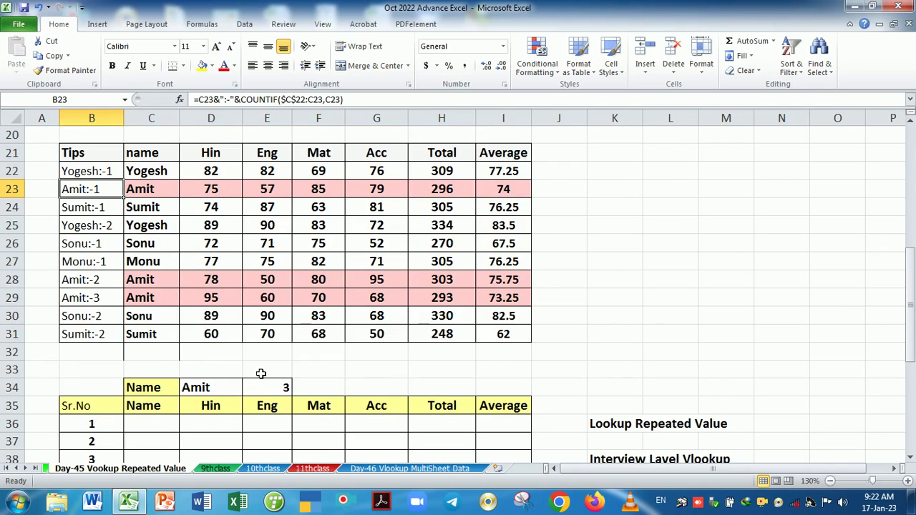
ctrl+scroll(261, 372, down, 1)
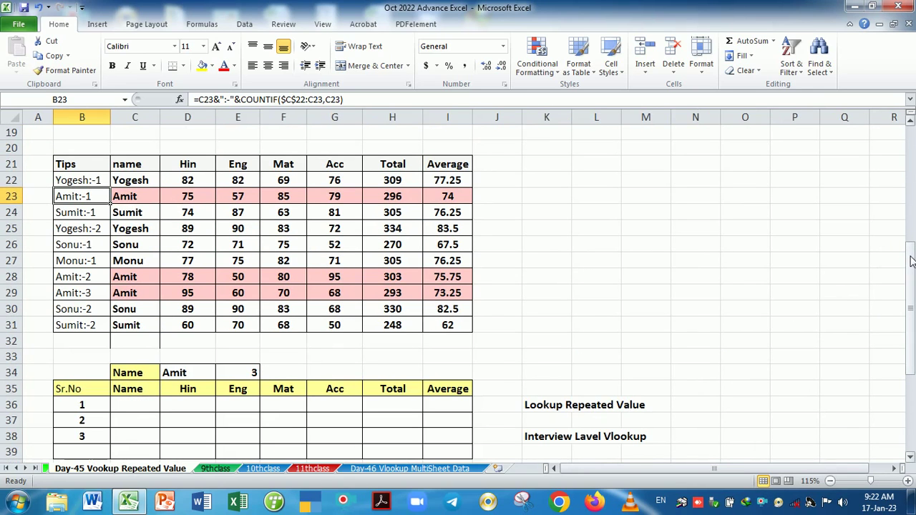
drag(911, 261, 910, 269)
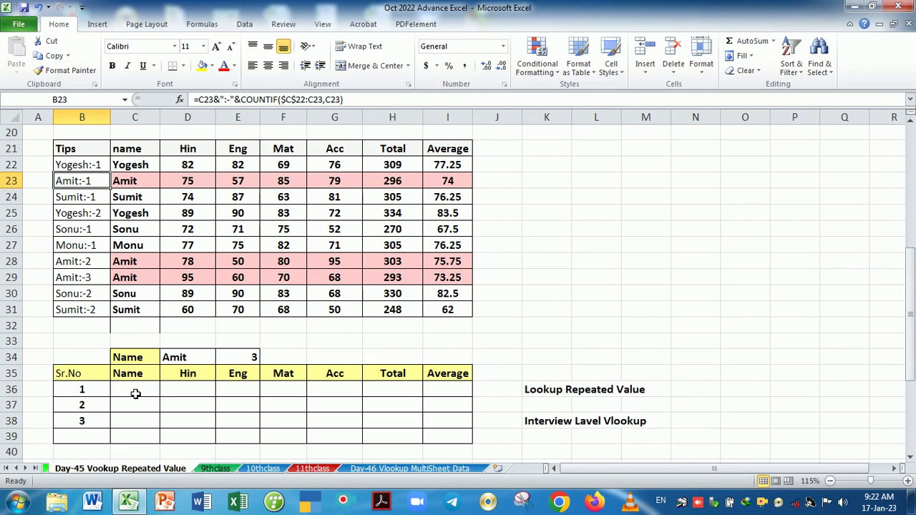
- Empty the serial numbers in B36:B39, checking the C36 and E34 formulas along the way
click(136, 393)
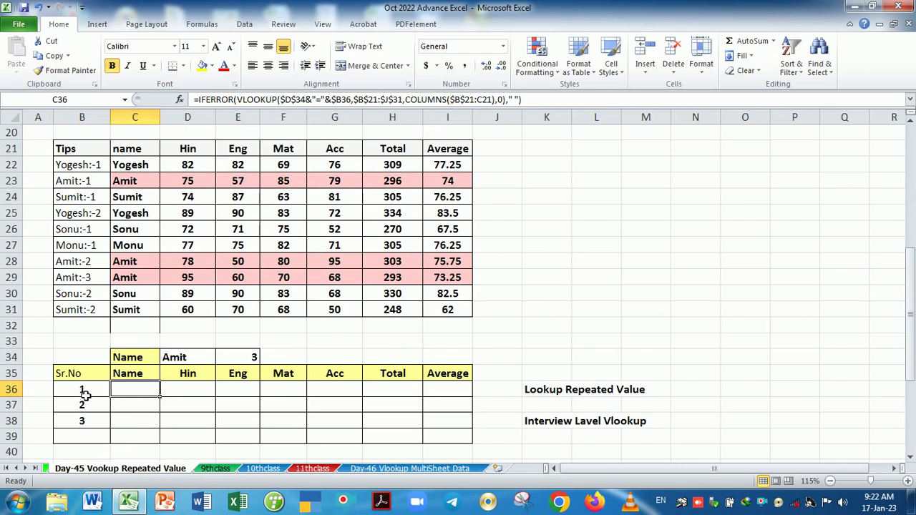
click(83, 393)
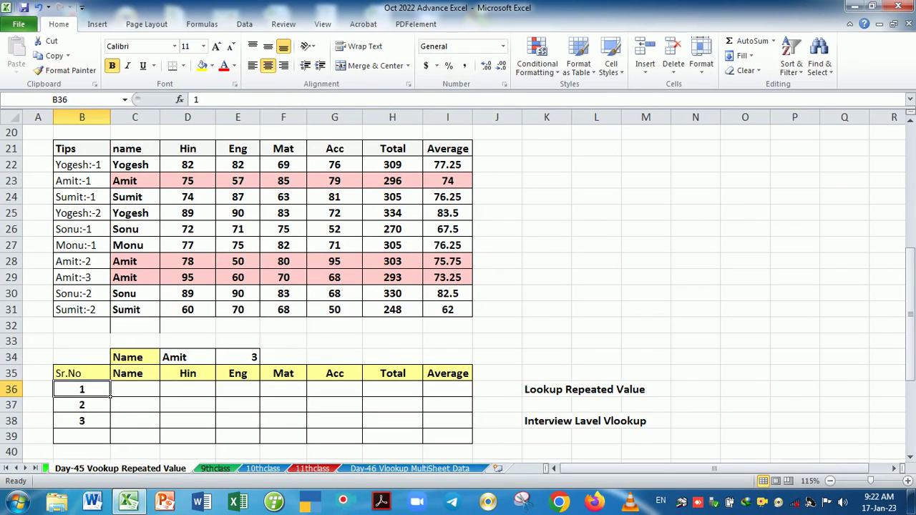
drag(85, 393, 86, 434)
key(Delete)
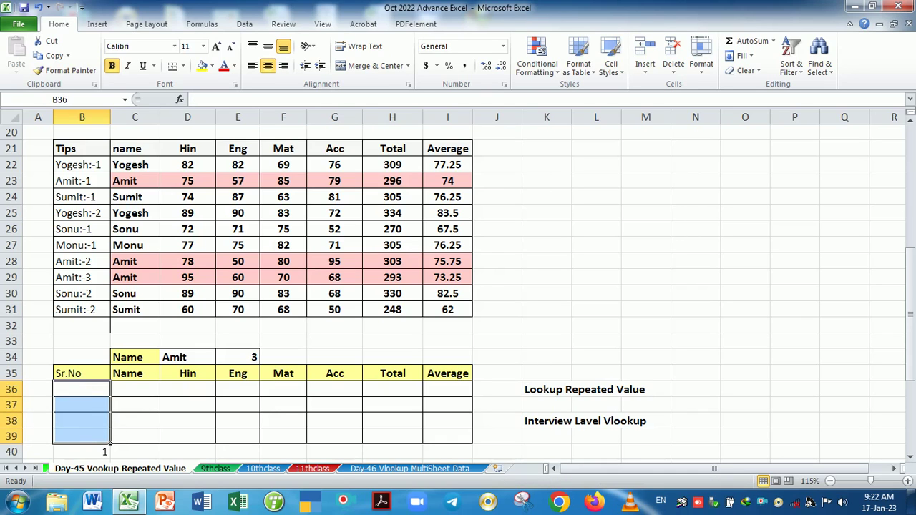
click(134, 392)
click(88, 395)
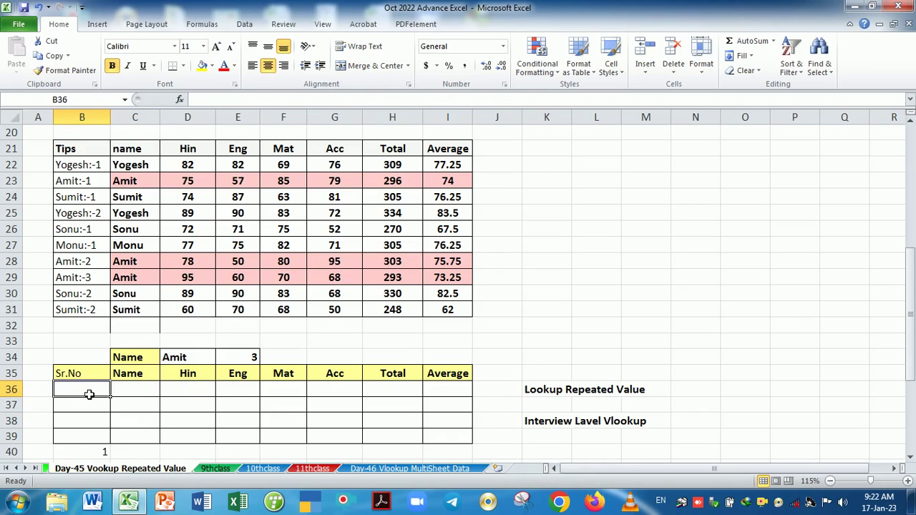
click(243, 359)
text(=COUNTIF(C22:C31,D34))
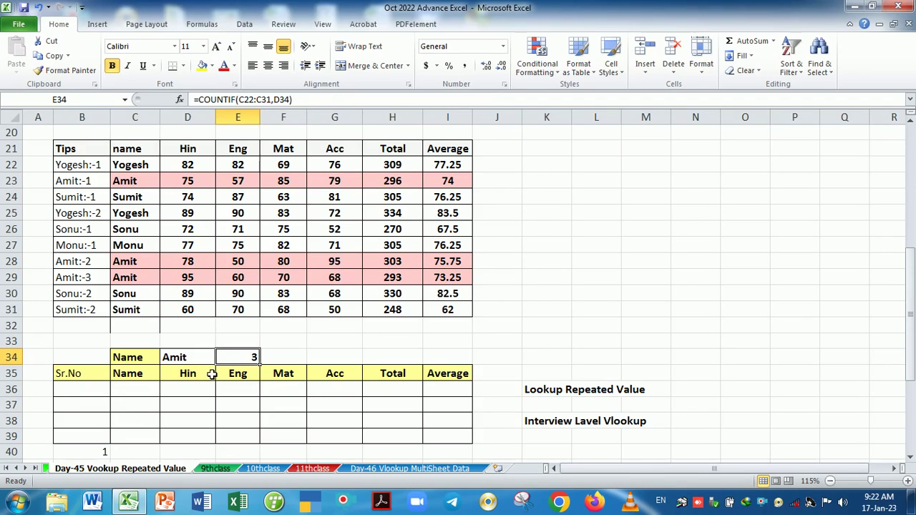
click(95, 389)
- Enter 1 in B36 and =IF(B36+1>E34," ",B36+1) in B37
text(1)
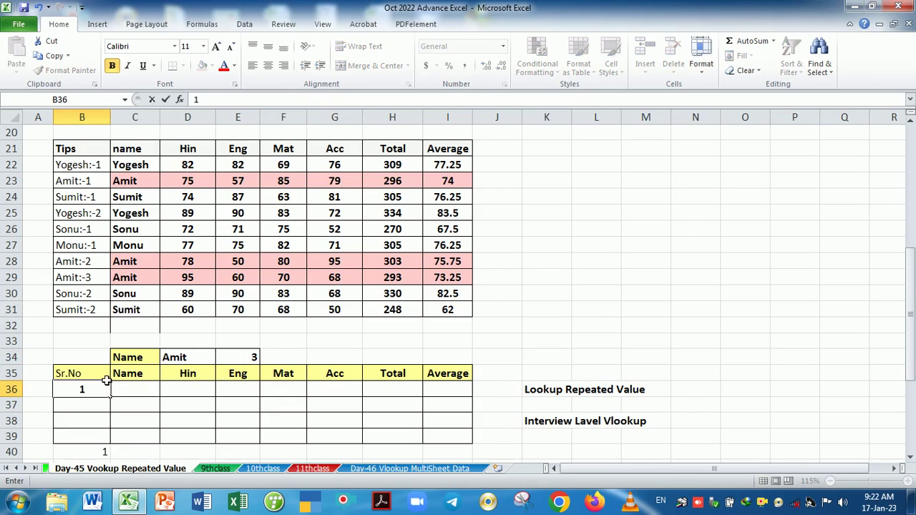
key(Return)
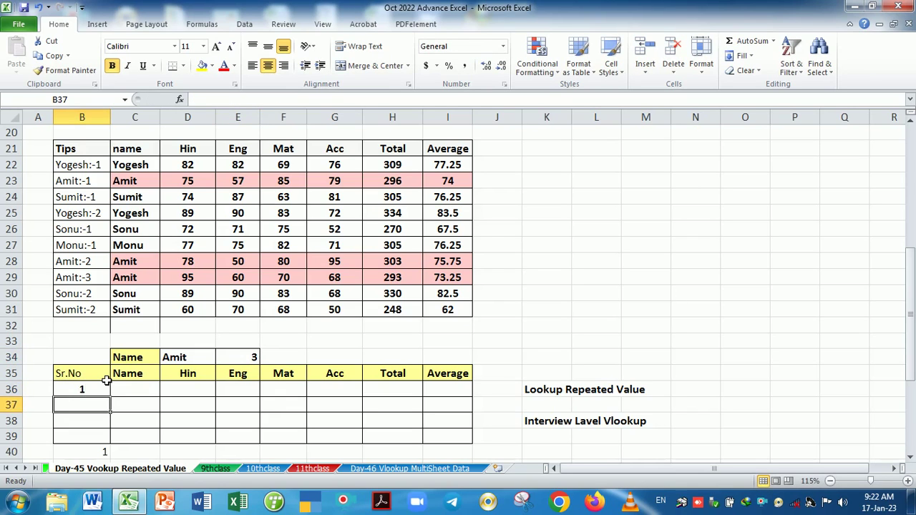
text(=)
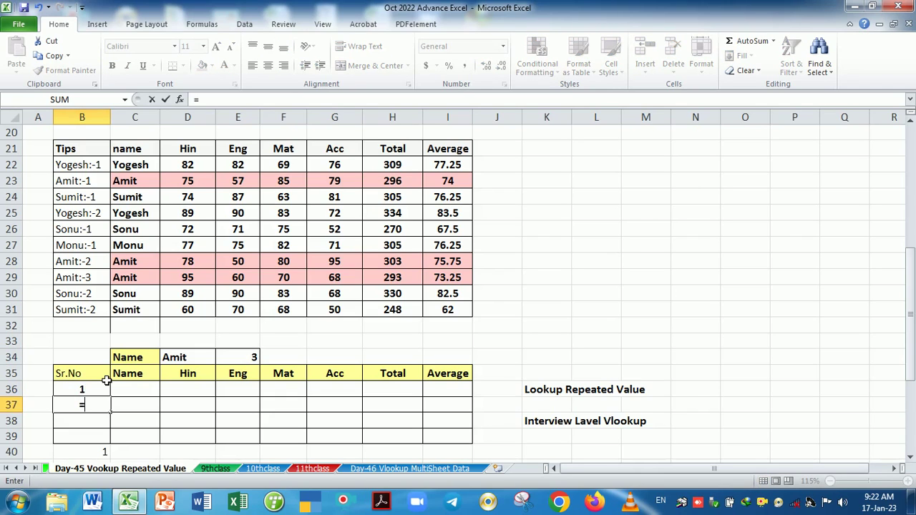
text(i)
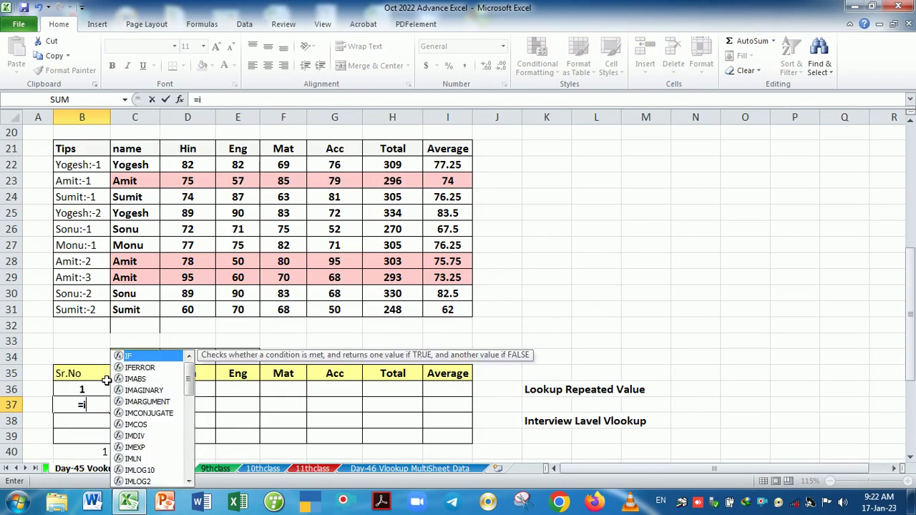
key(Tab)
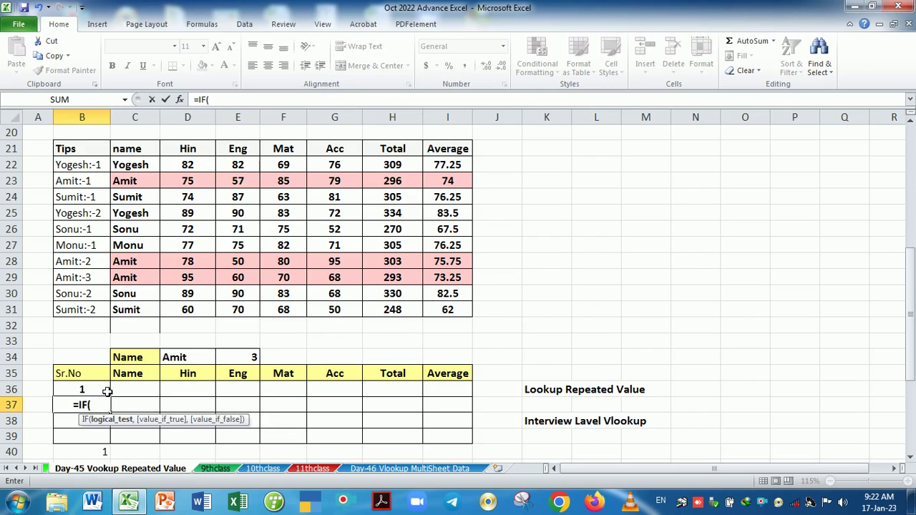
click(72, 392)
text(+)
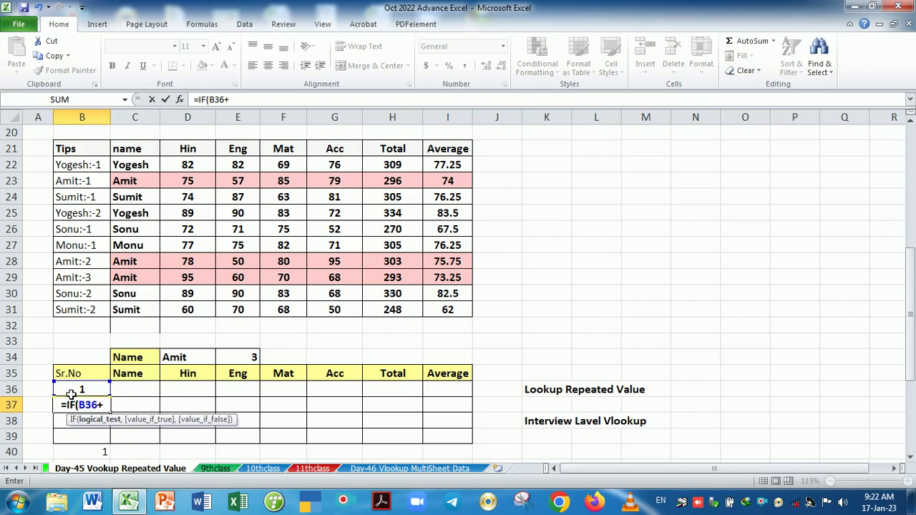
text(1)
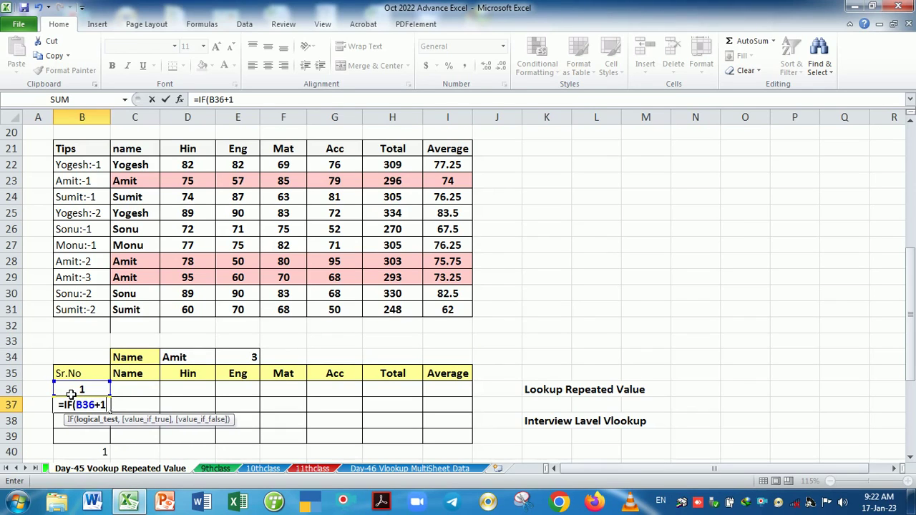
text(>)
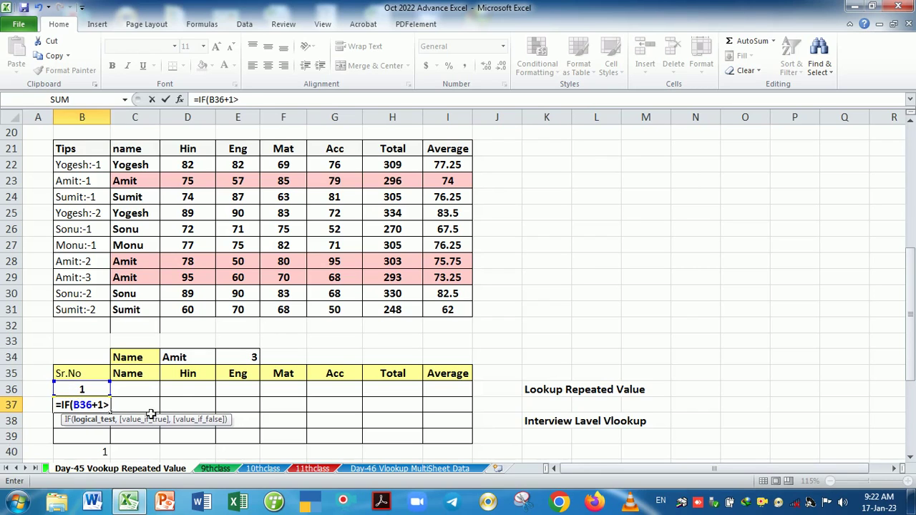
click(237, 358)
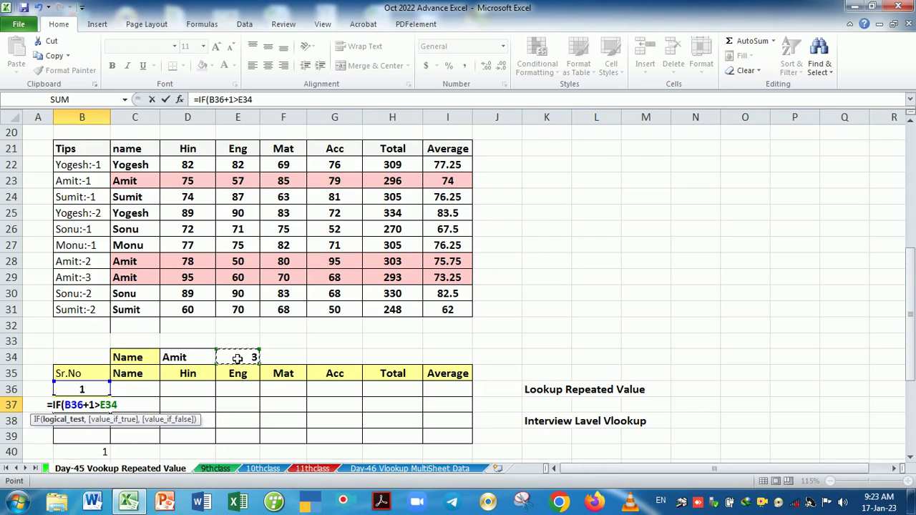
text(," ",)
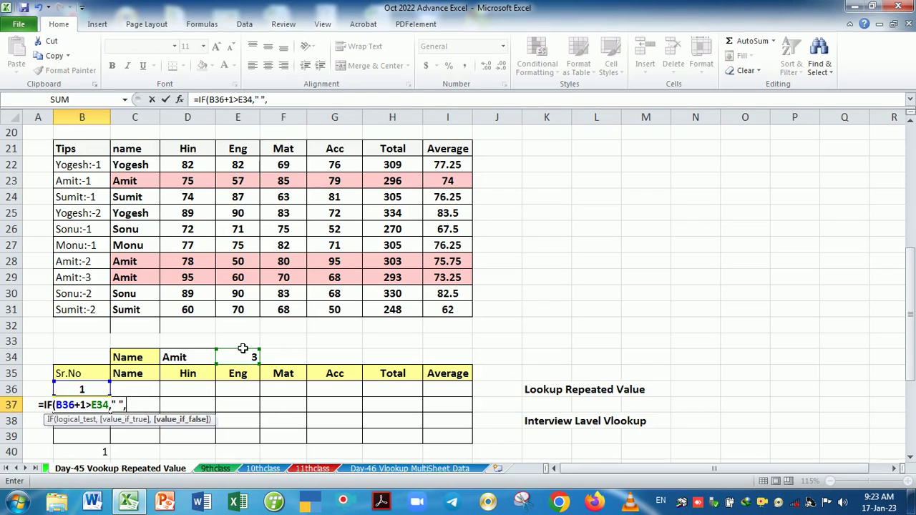
click(95, 393)
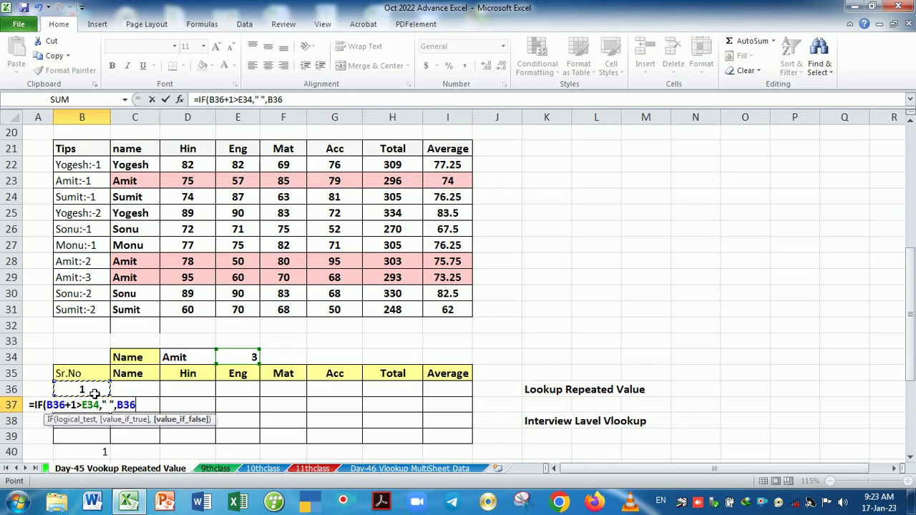
text(+1)
key(Return)
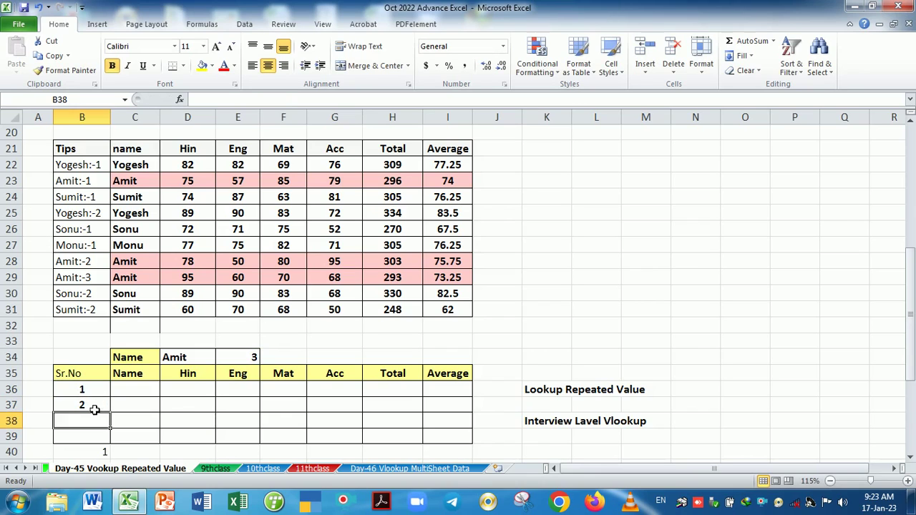
- Fill B37's serial formula down to B39 and inspect the copy in B39
click(101, 412)
drag(110, 413, 113, 445)
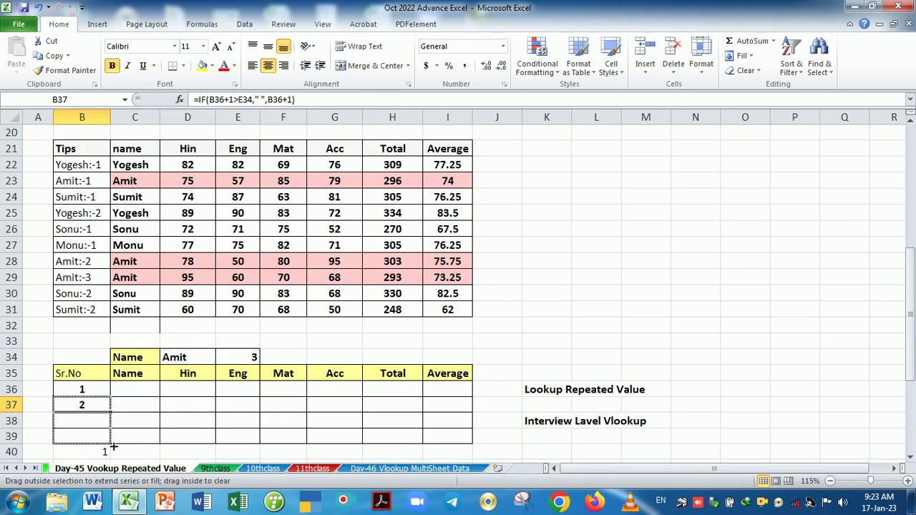
double_click(104, 438)
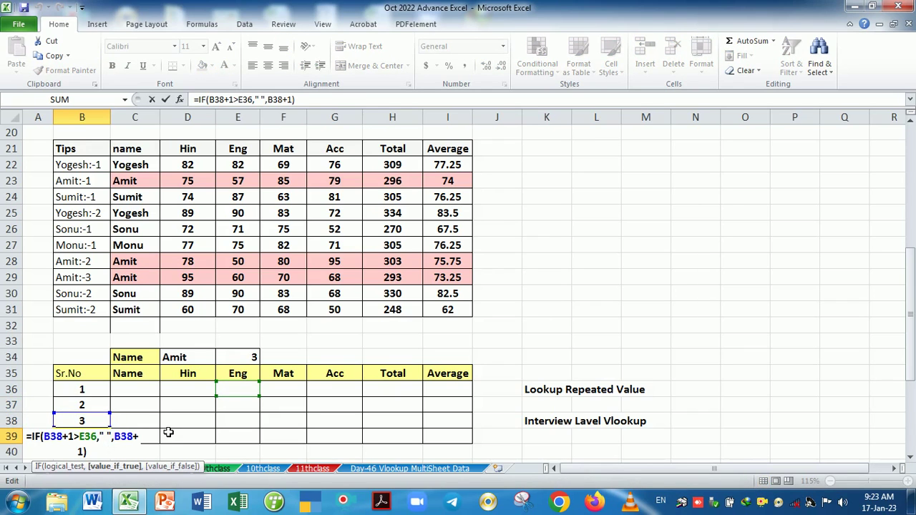
key(Return)
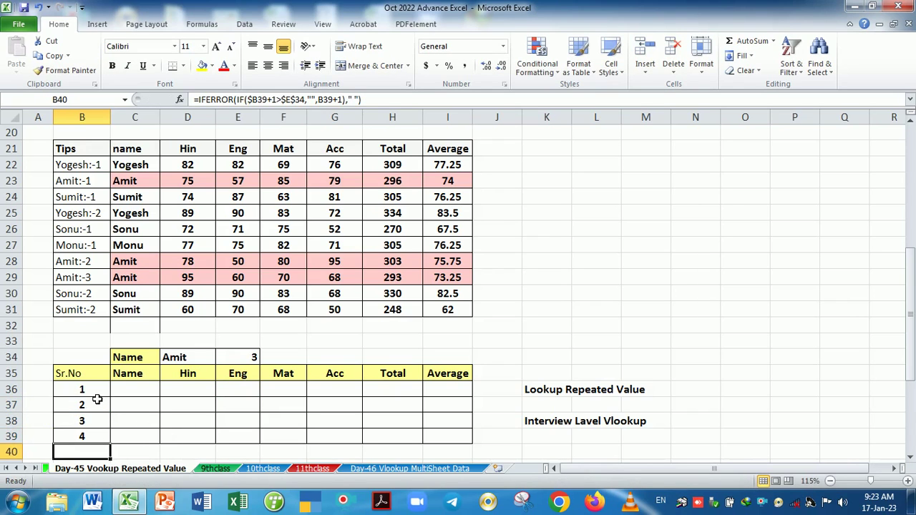
click(97, 392)
click(96, 408)
- Lock E34 as $E$34 in B37's formula and refill it down to B39
double_click(97, 405)
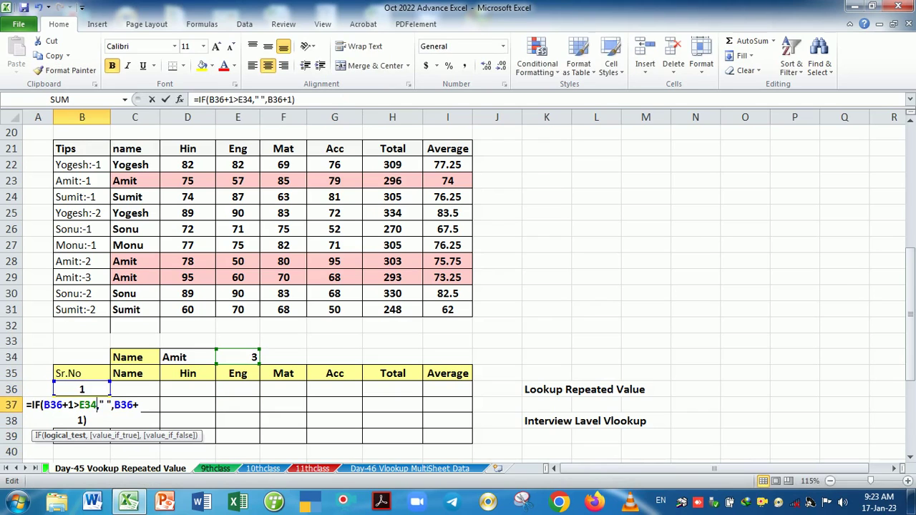
click(85, 405)
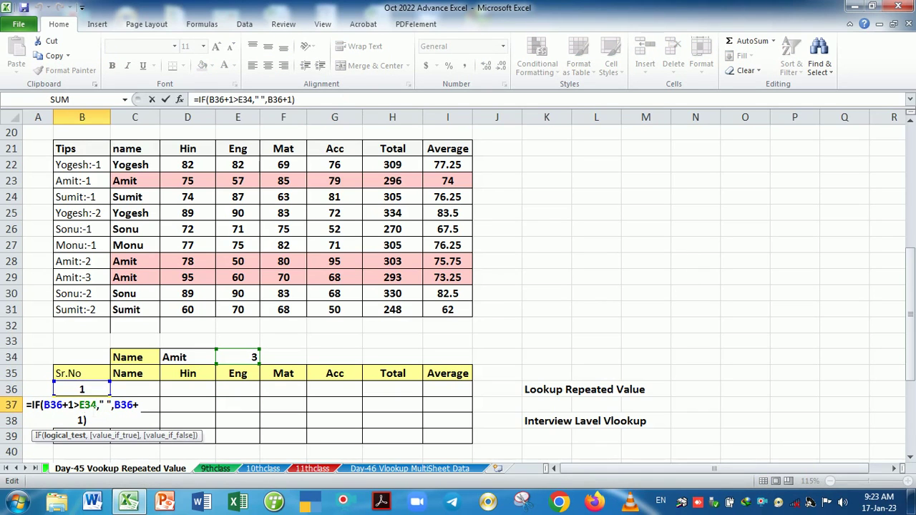
key(F4)
key(Return)
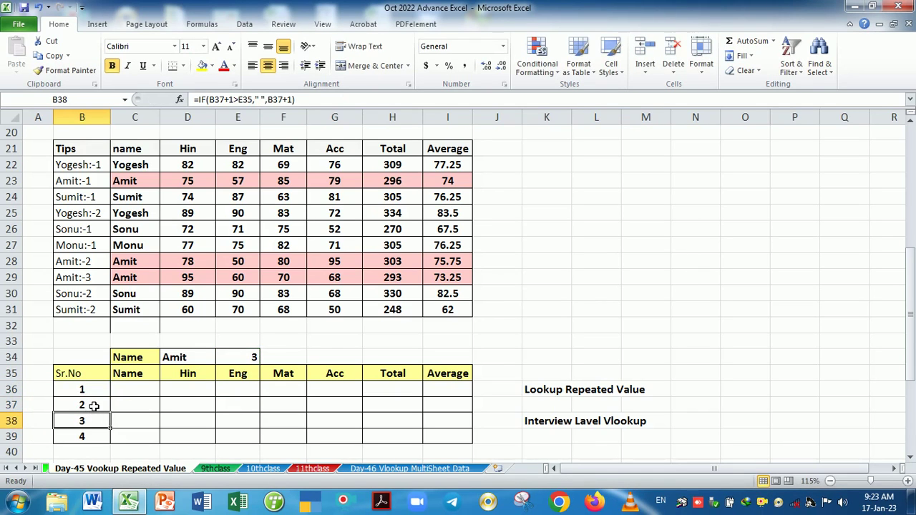
click(93, 406)
drag(111, 413, 115, 449)
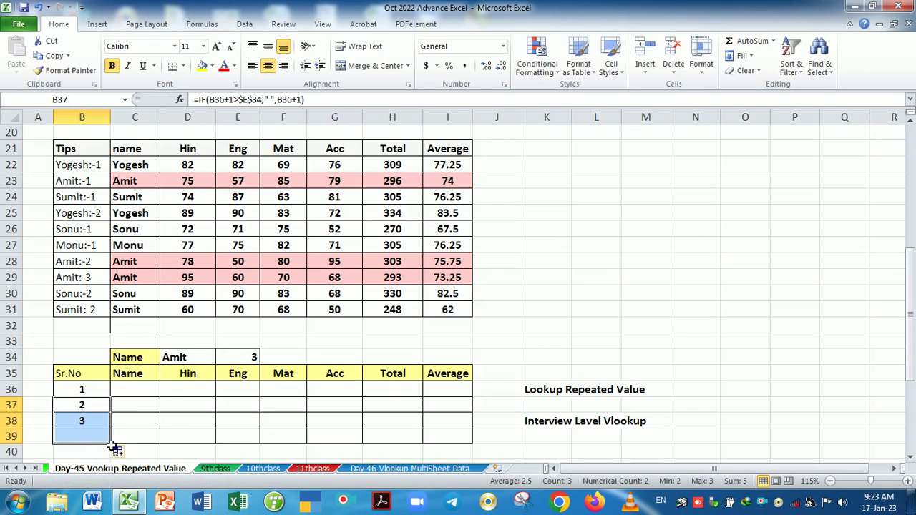
click(93, 436)
key(F2)
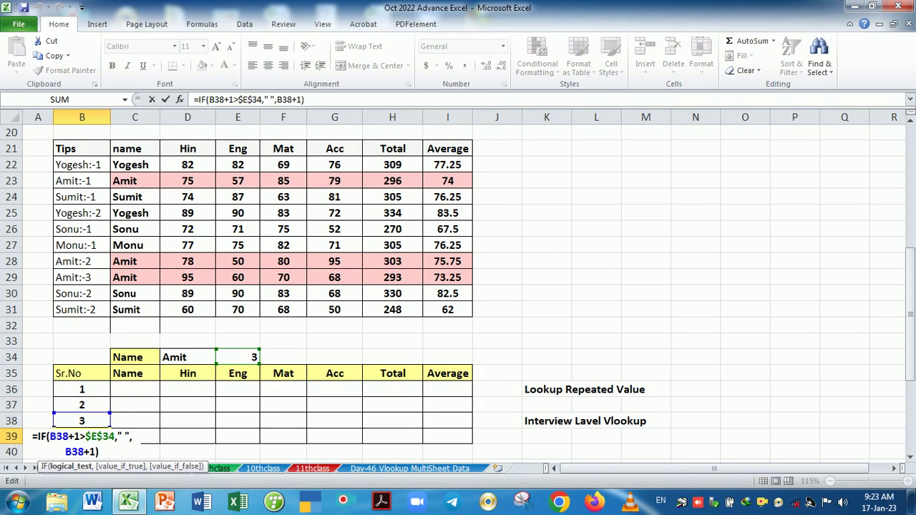
key(Return)
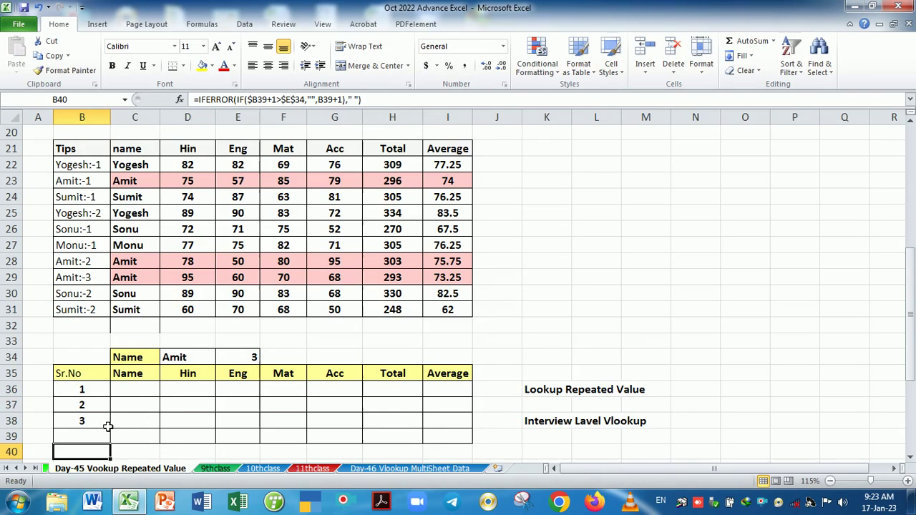
scroll(107, 427, down, 1)
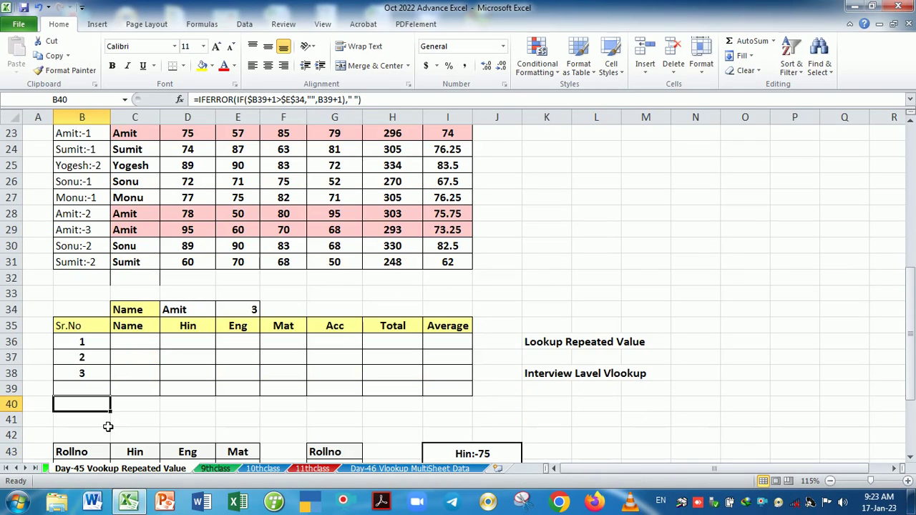
- Test Amit's count in E34 with 4, undo it, and extend the serial formula to row 40
click(237, 315)
text(4)
key(Return)
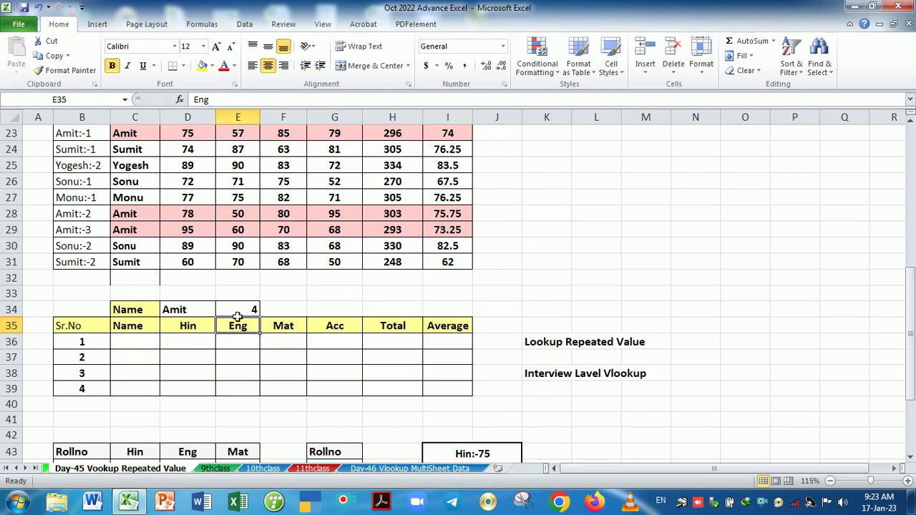
key(ctrl+z)
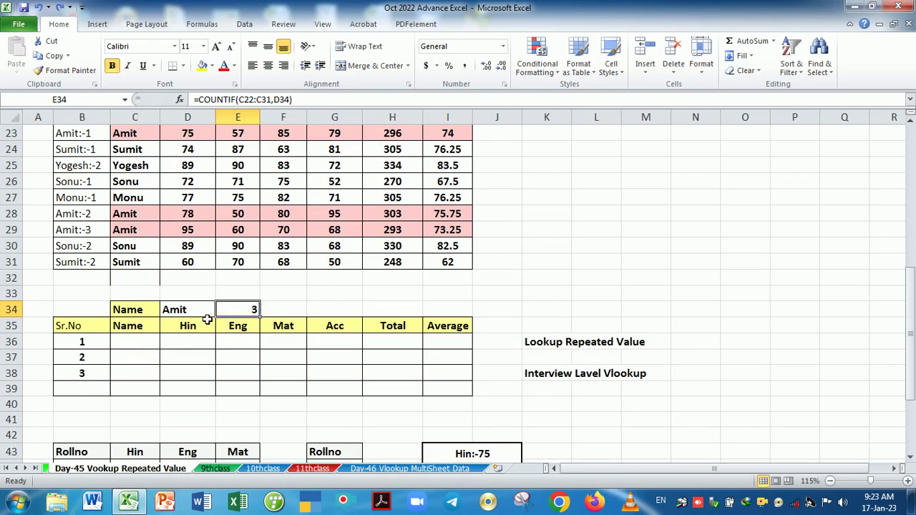
click(198, 312)
click(244, 313)
scroll(127, 407, up, 1)
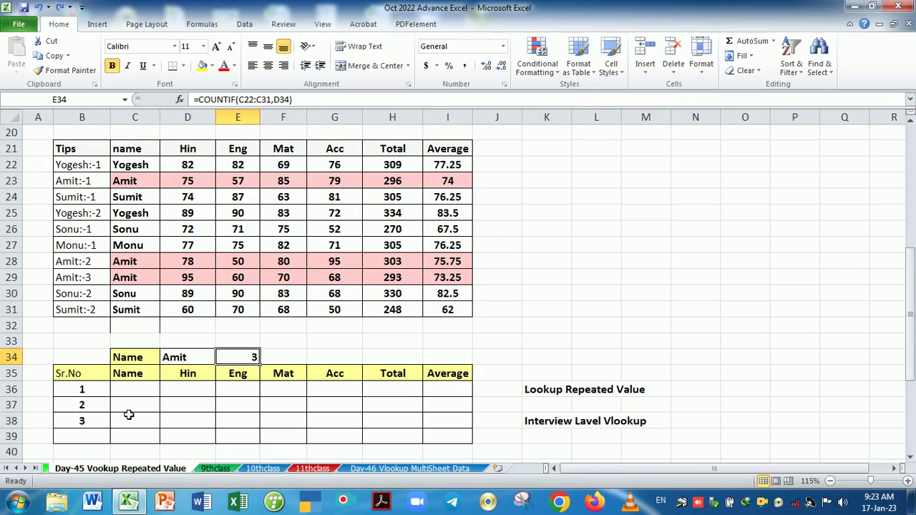
click(99, 438)
scroll(120, 438, down, 1)
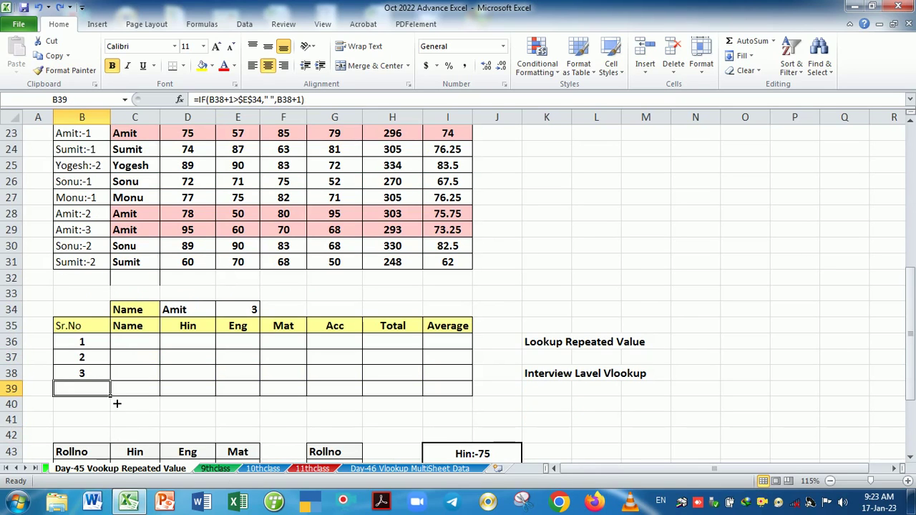
drag(111, 396, 117, 419)
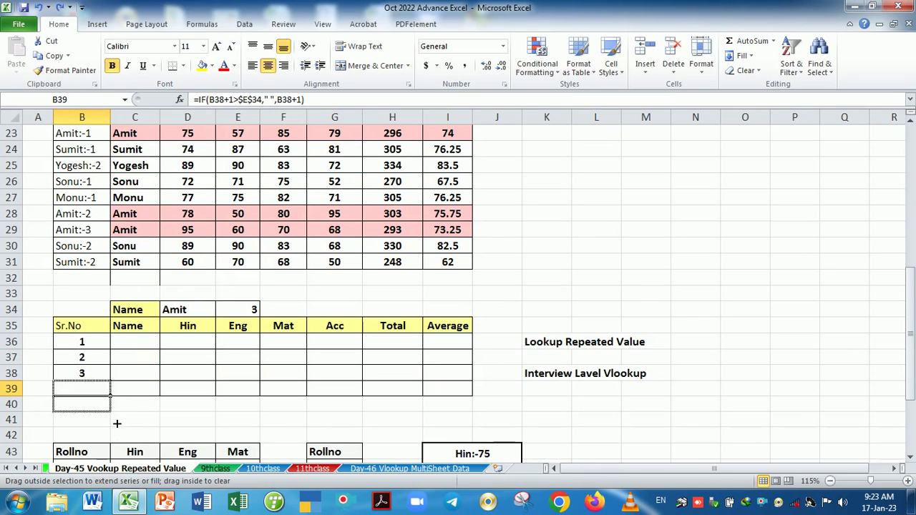
- Wrap B37's serial formula in IFERROR(...," ") and fill it down to B41
double_click(96, 358)
click(91, 357)
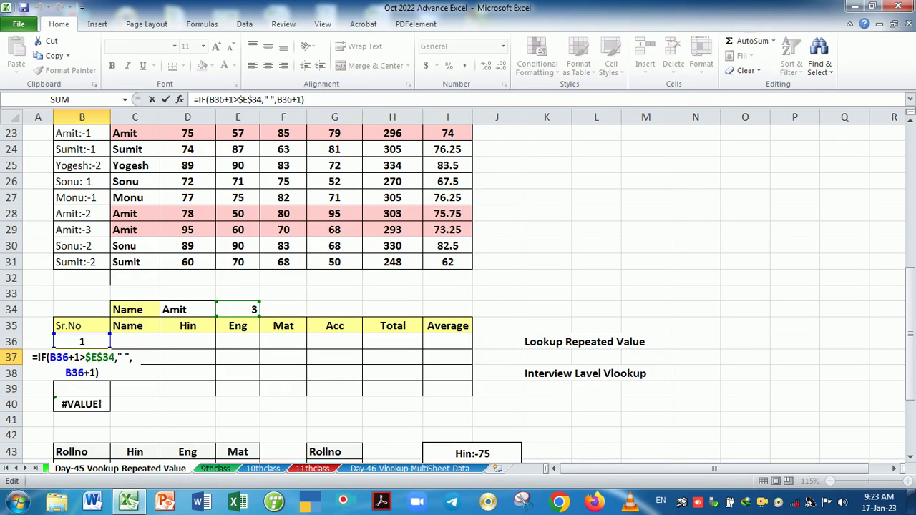
text(if)
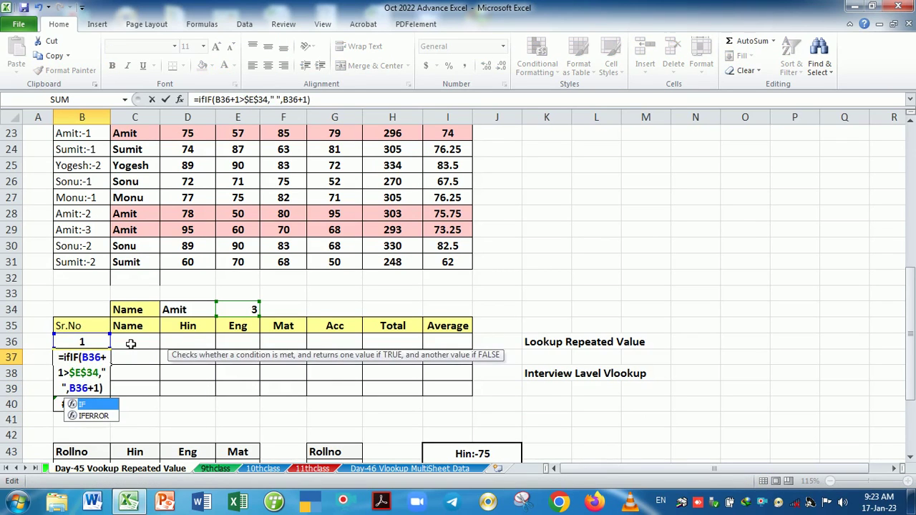
key(Down)
key(Tab)
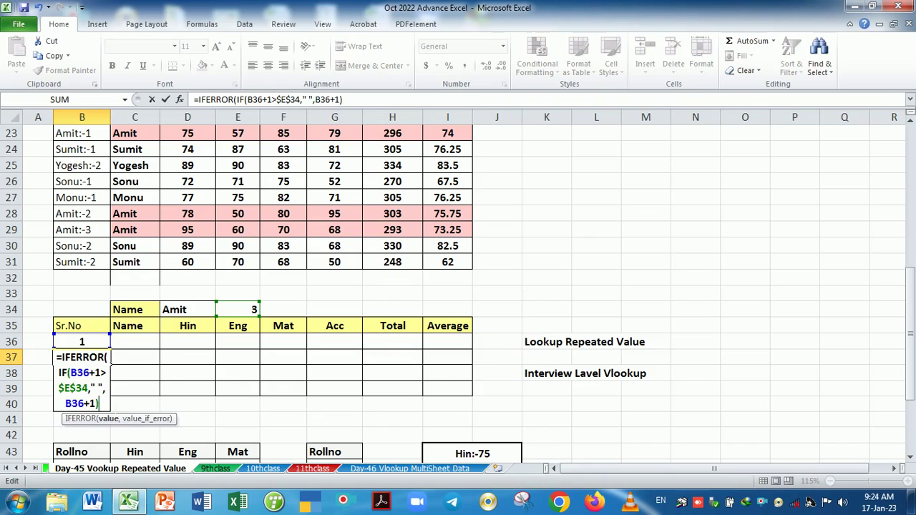
text(,)
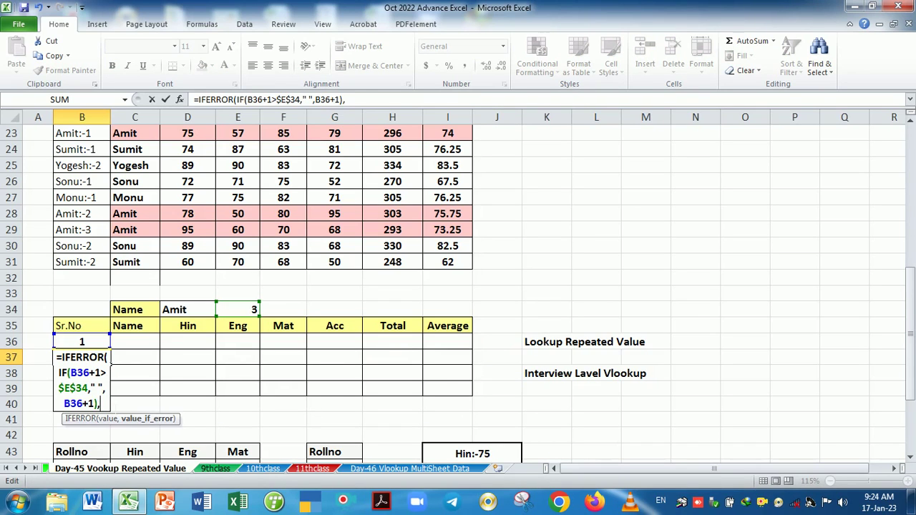
text(" "))
key(Return)
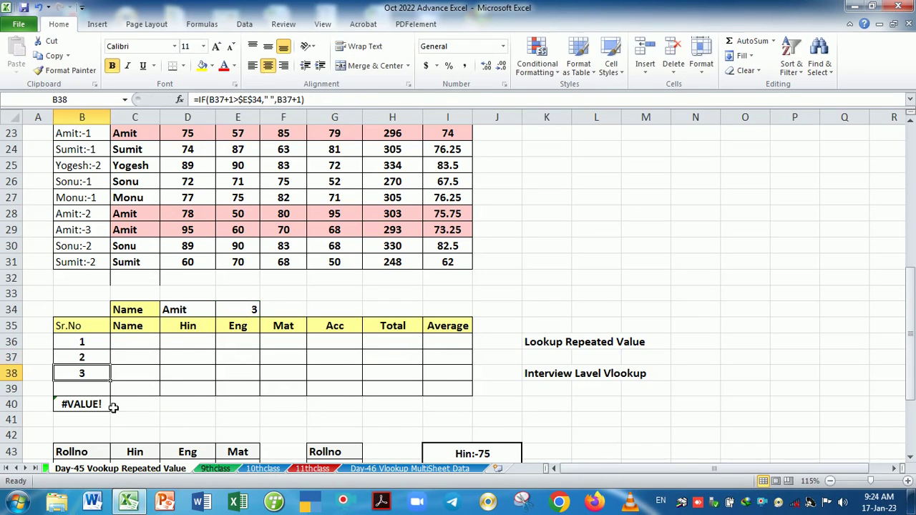
click(100, 356)
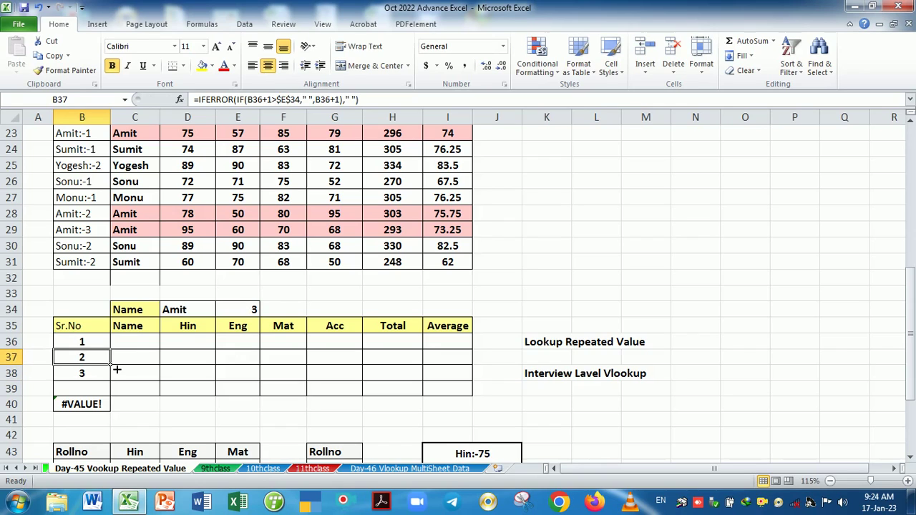
drag(110, 365, 107, 423)
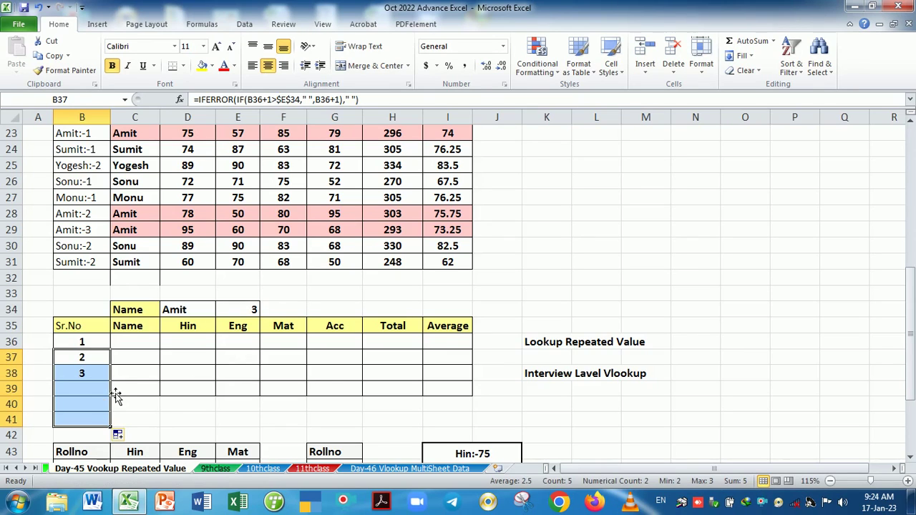
click(136, 347)
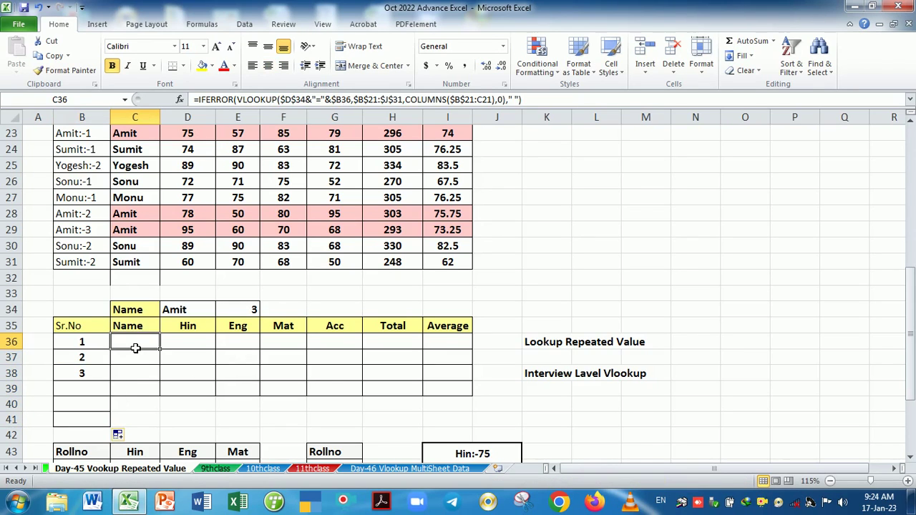
- Enter =VLOOKUP(D34&":-"&B36,B21:I31,2,0) in C36 so it returns Amit
text(=)
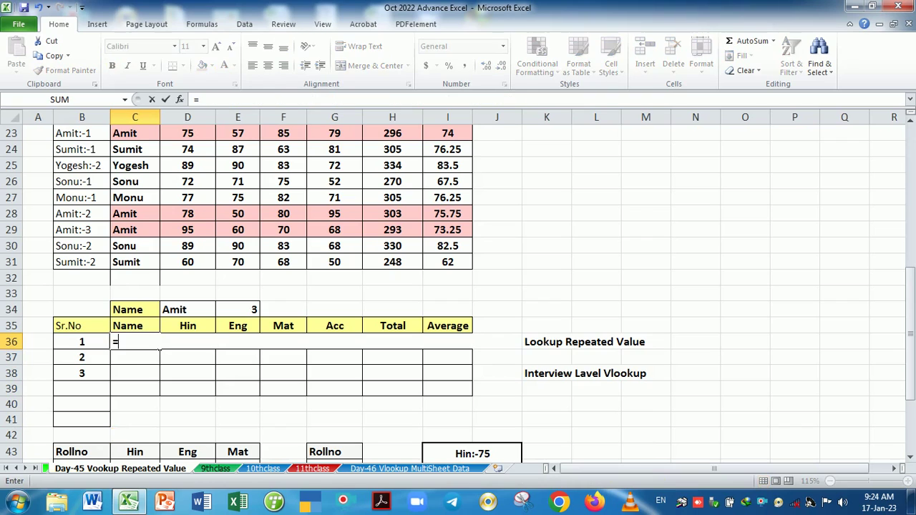
text(vl)
key(Tab)
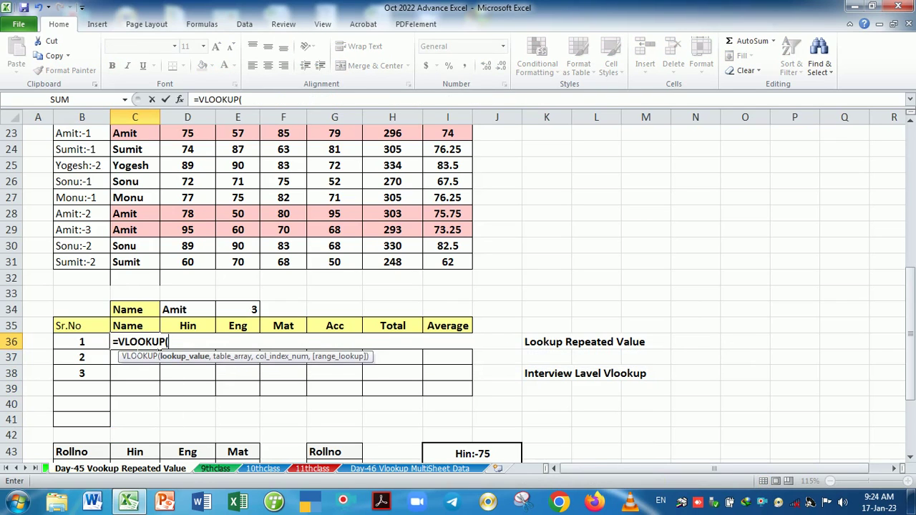
scroll(138, 247, up, 1)
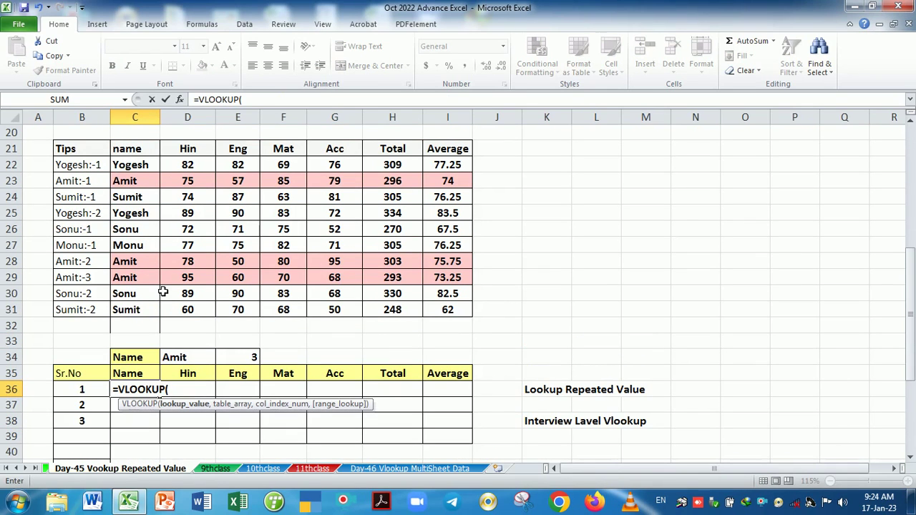
click(187, 360)
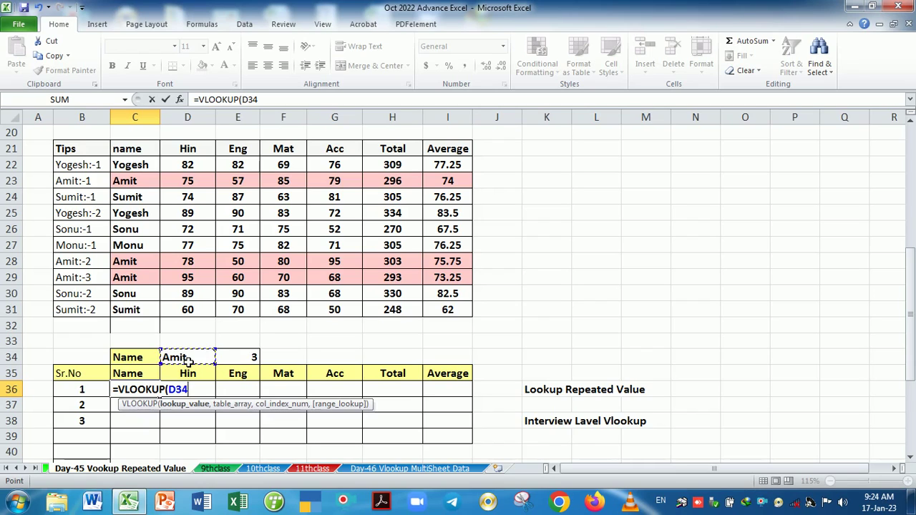
text(&)
text(":)
text(-)
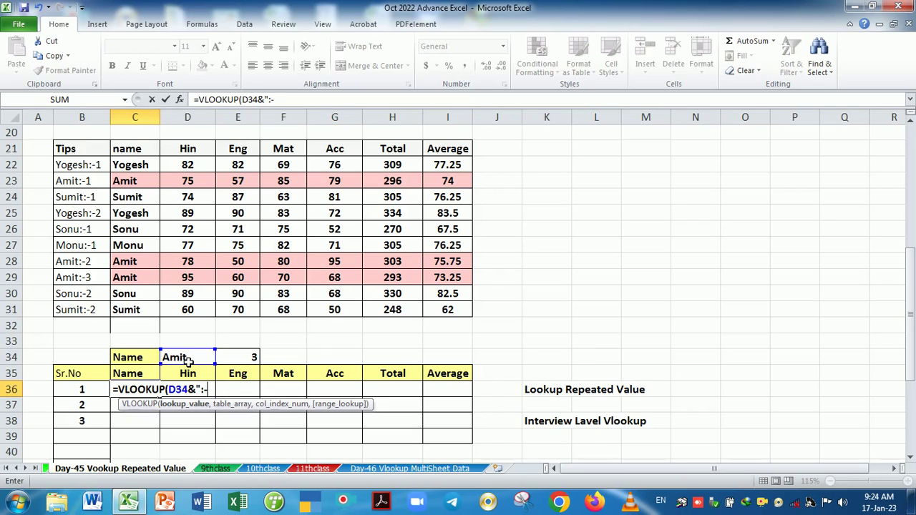
text(")
text(&)
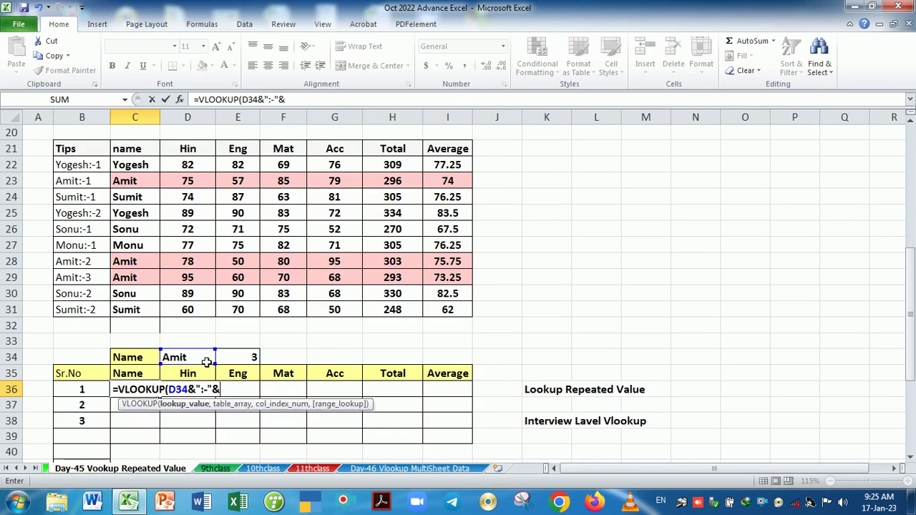
click(96, 396)
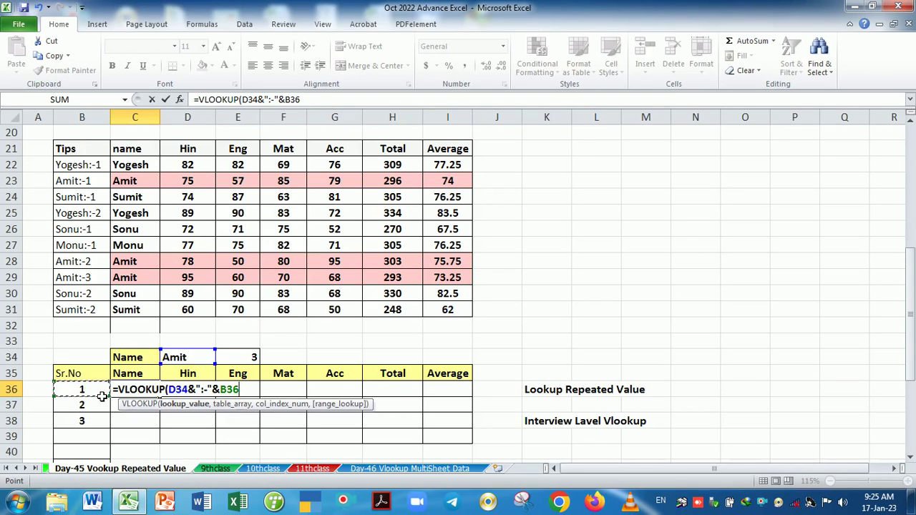
text(,)
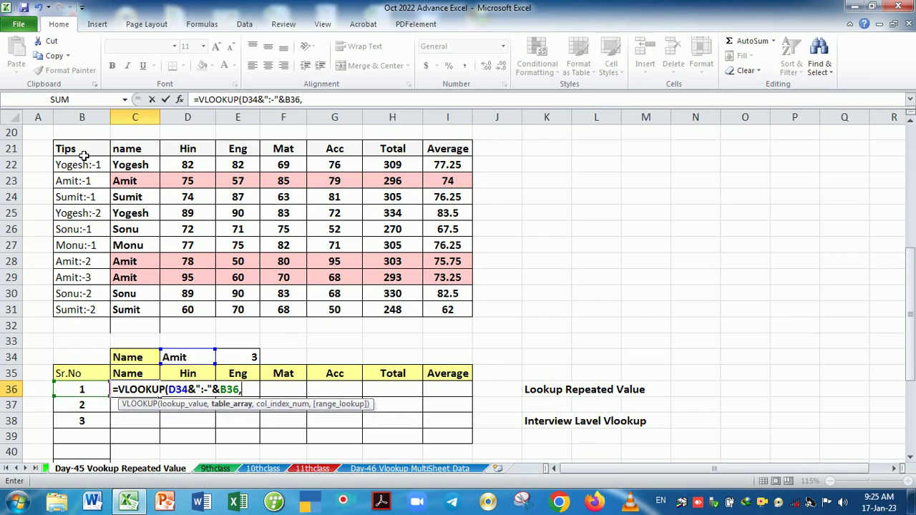
mouse_move(86, 151)
mouse_down()
mouse_move(364, 223)
mouse_move(456, 310)
mouse_up()
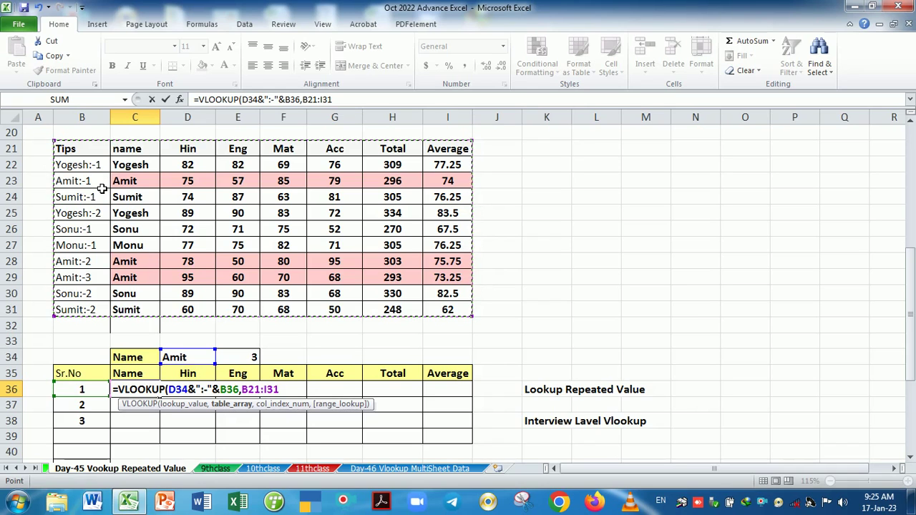
text(,)
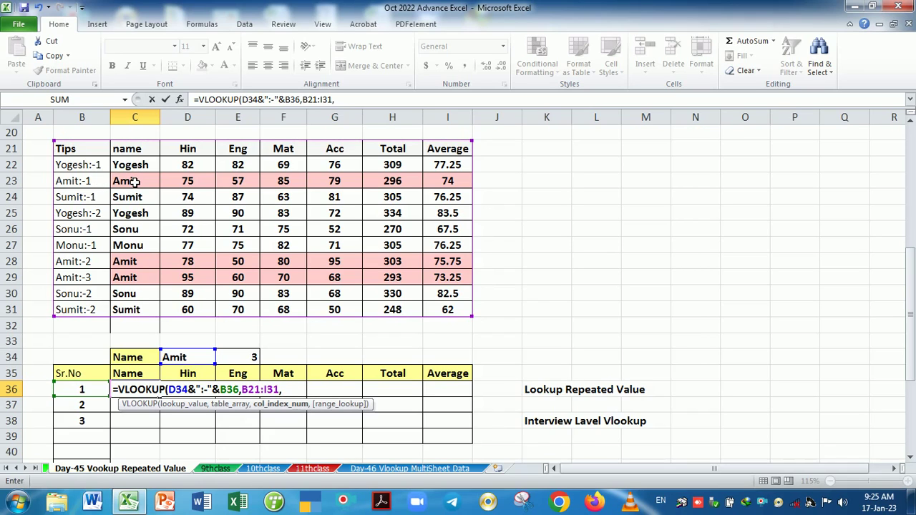
text(2))
text(,)
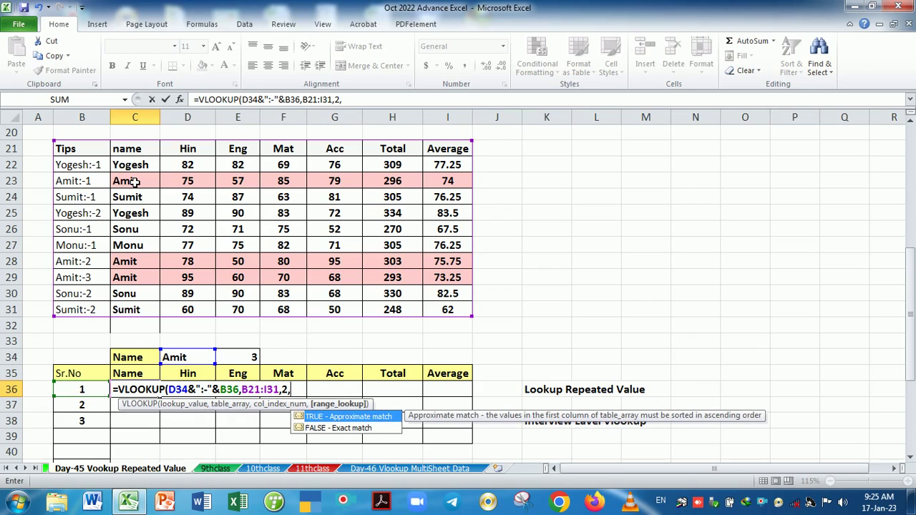
text(0)
key(Return)
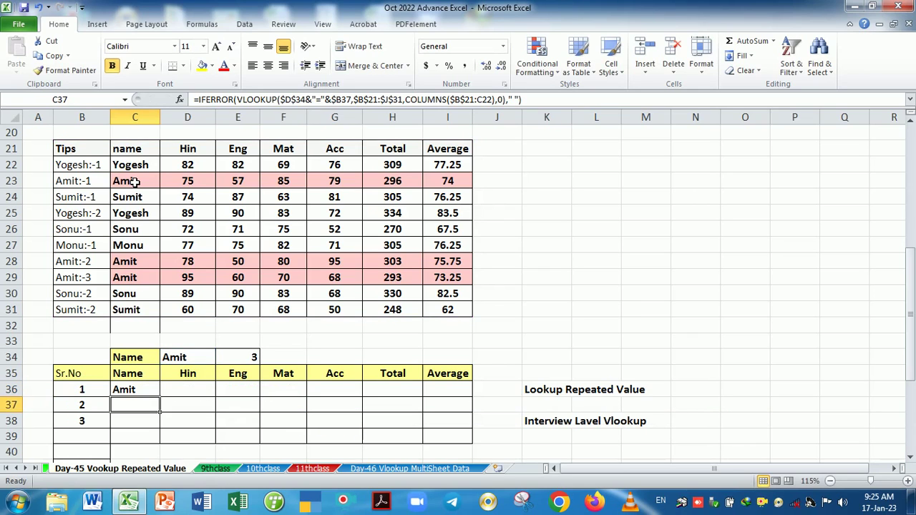
- Copy C36's lookup across to I36 and inspect D36 to F36, which show #N/A
click(149, 392)
drag(159, 398, 469, 408)
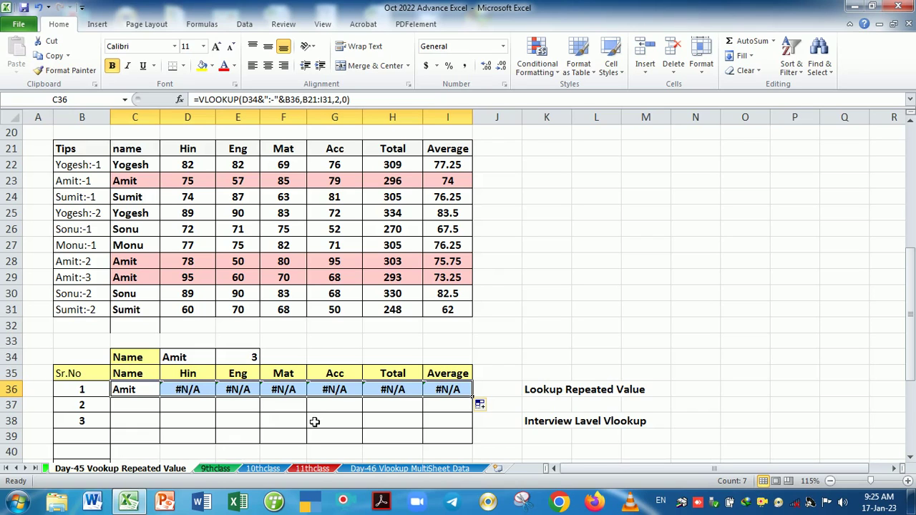
key(F2)
key(Return)
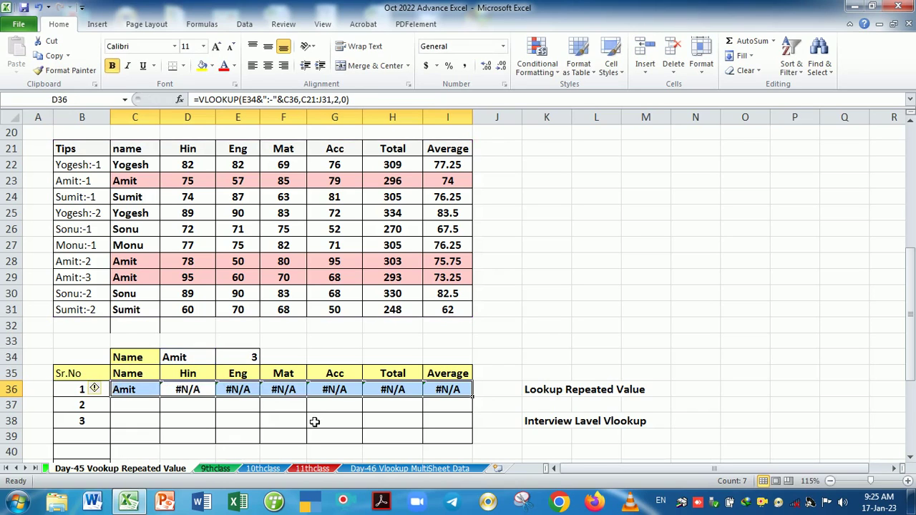
key(F2)
key(Return)
key(F2)
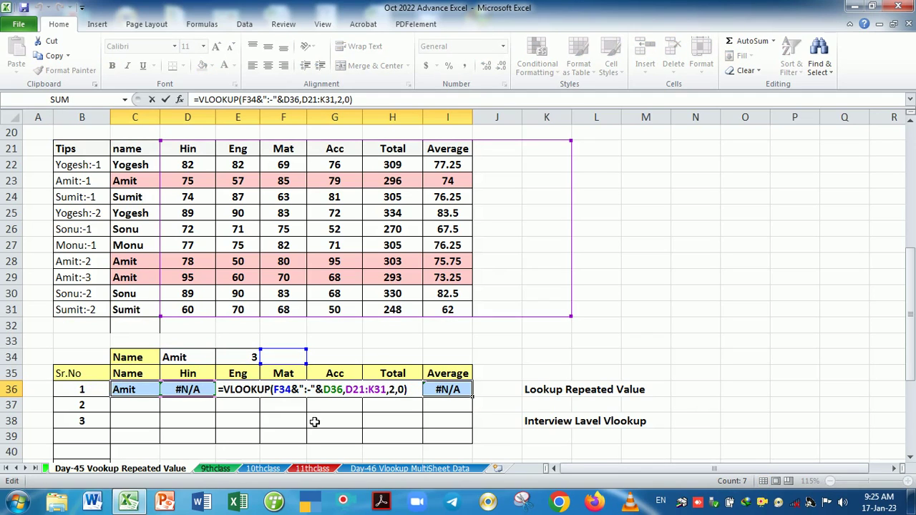
key(Return)
key(F2)
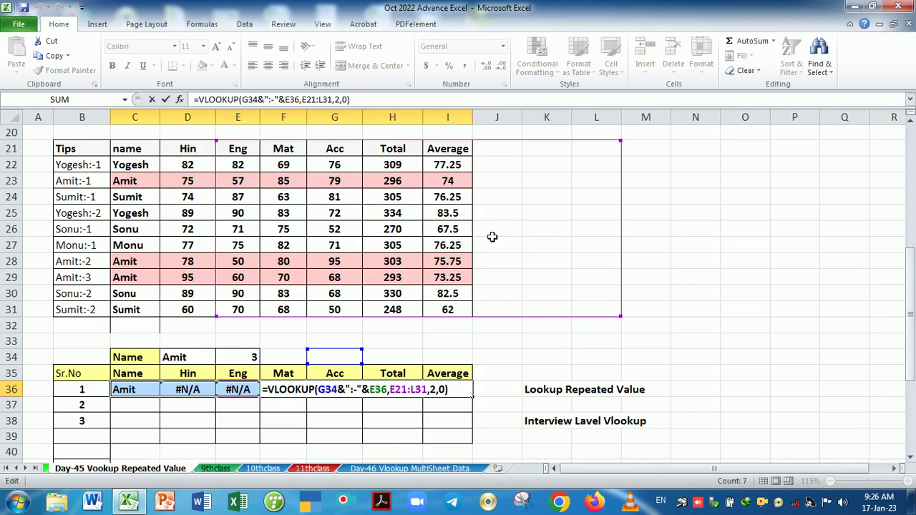
key(ctrl+Return)
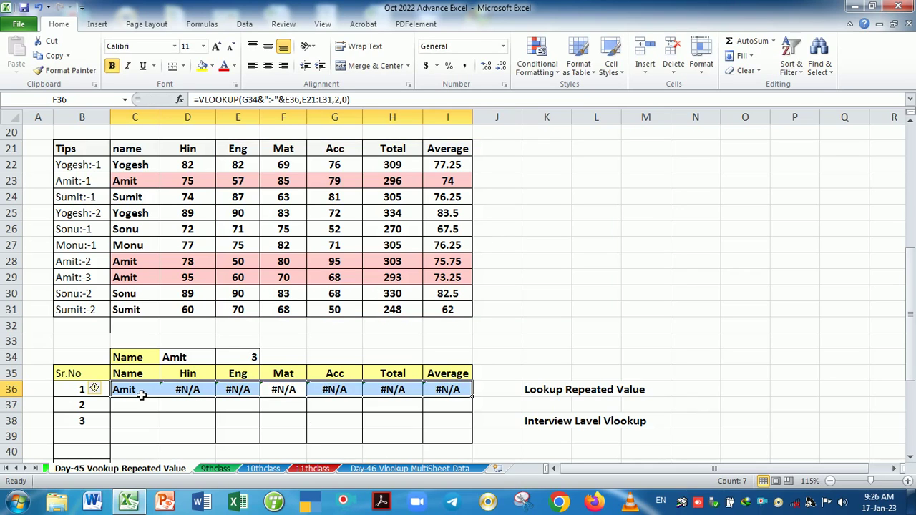
double_click(140, 391)
- Make D34, B36 and B21:I31 absolute references in C36's lookup formula
click(176, 389)
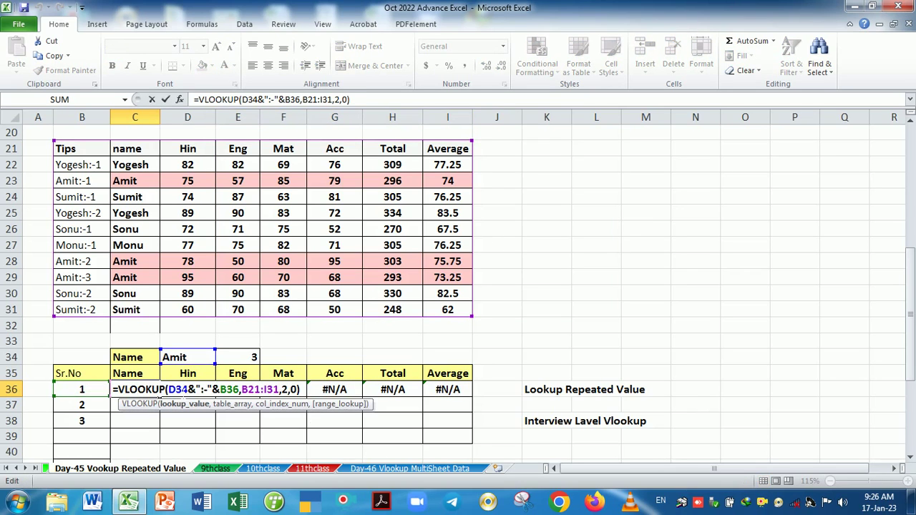
key(F4)
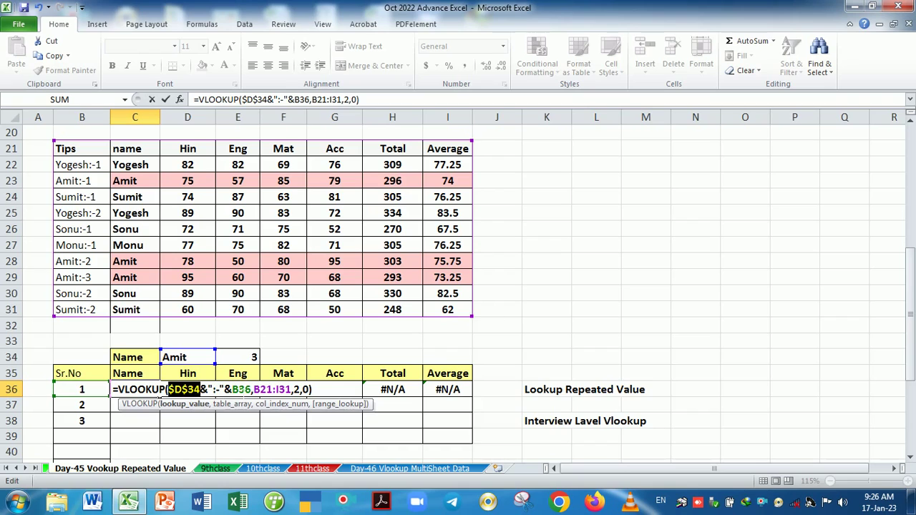
click(239, 389)
key(F4)
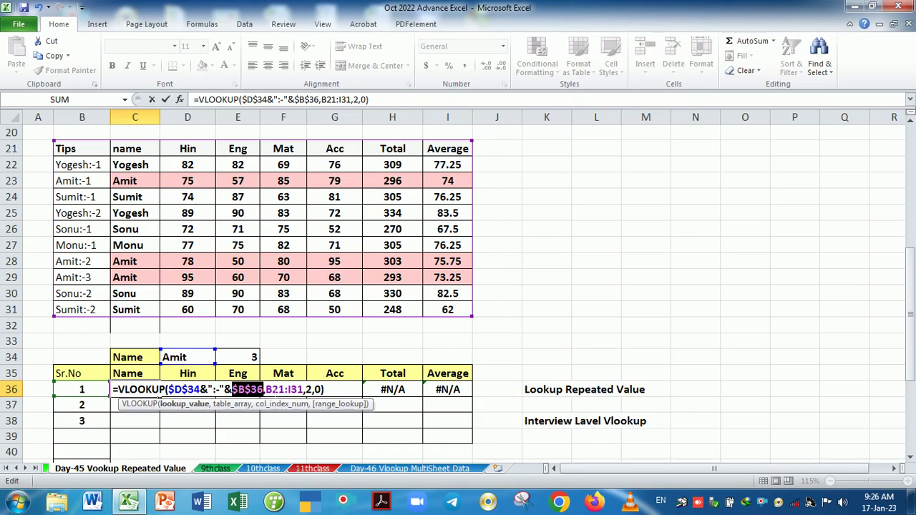
drag(265, 389, 325, 389)
key(F4)
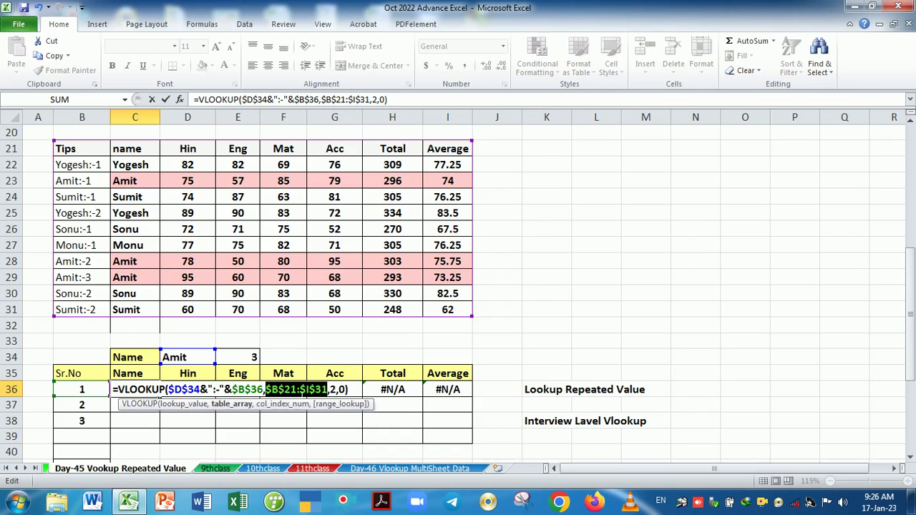
key(Return)
- Copy the lookup across to I36 and check each cell now shows Amit
click(142, 393)
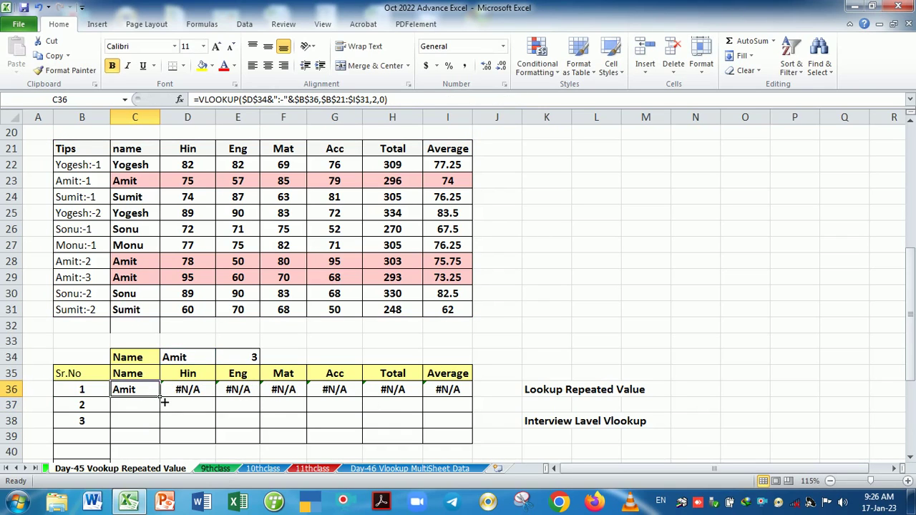
drag(161, 398, 475, 405)
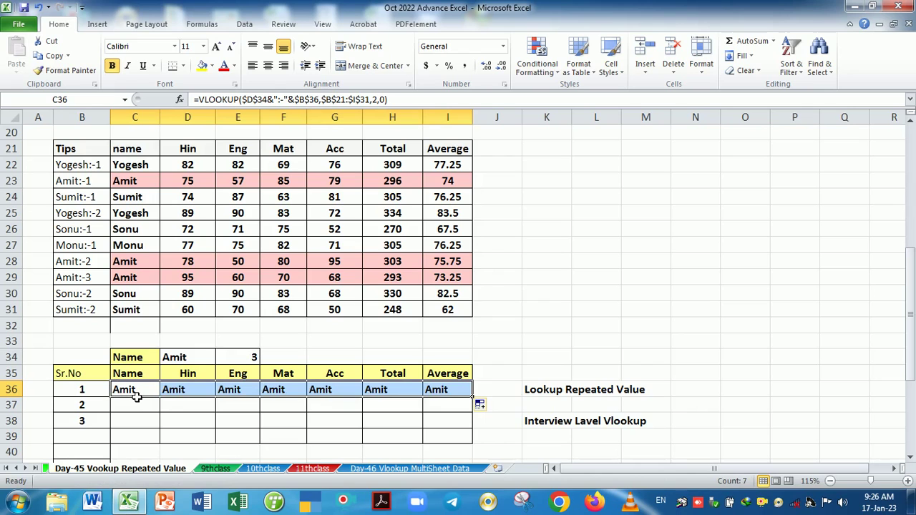
key(F2)
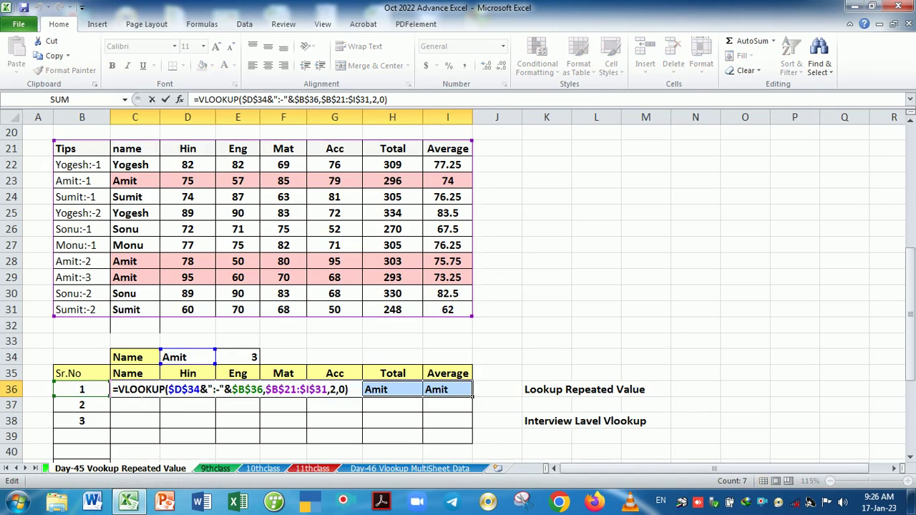
key(Return)
key(F2)
key(Return)
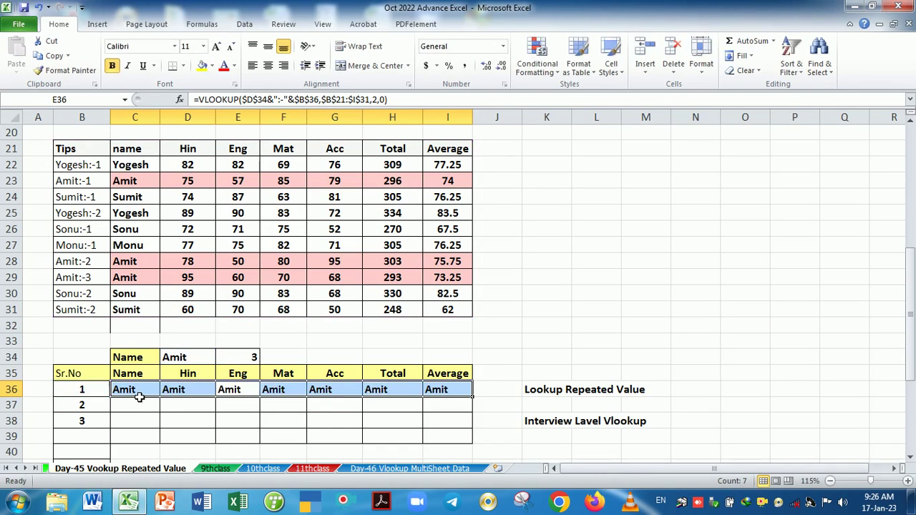
key(F2)
key(Return)
key(F2)
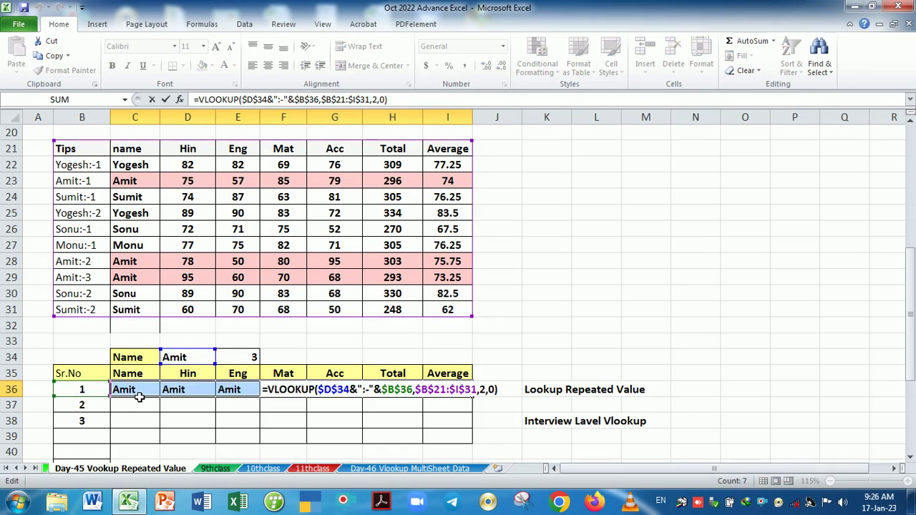
key(Return)
key(F2)
key(Return)
key(F2)
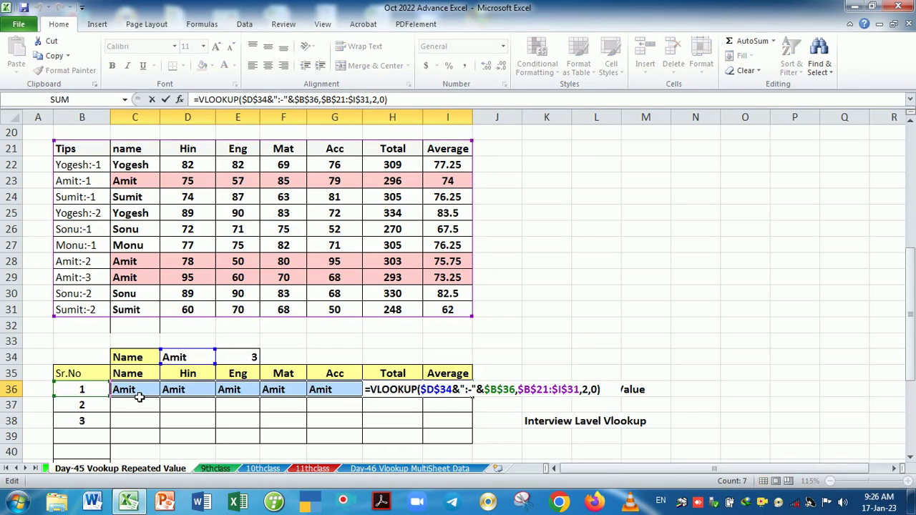
key(Return)
key(F2)
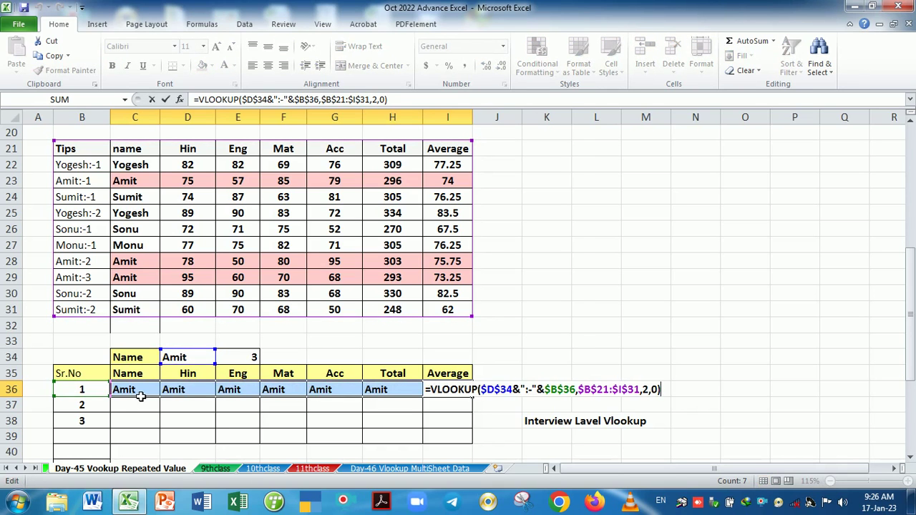
key(Return)
- Change $B$36 back to a relative B36 in C36's lookup formula
click(143, 405)
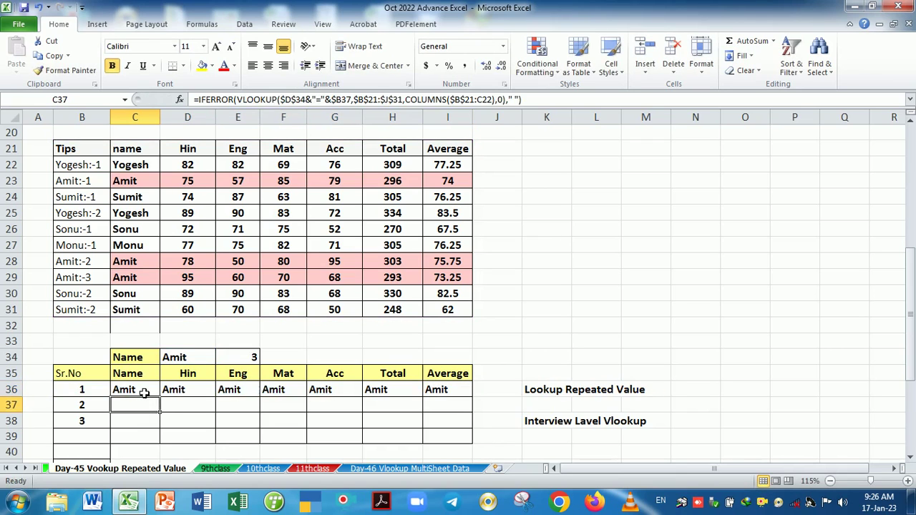
double_click(138, 389)
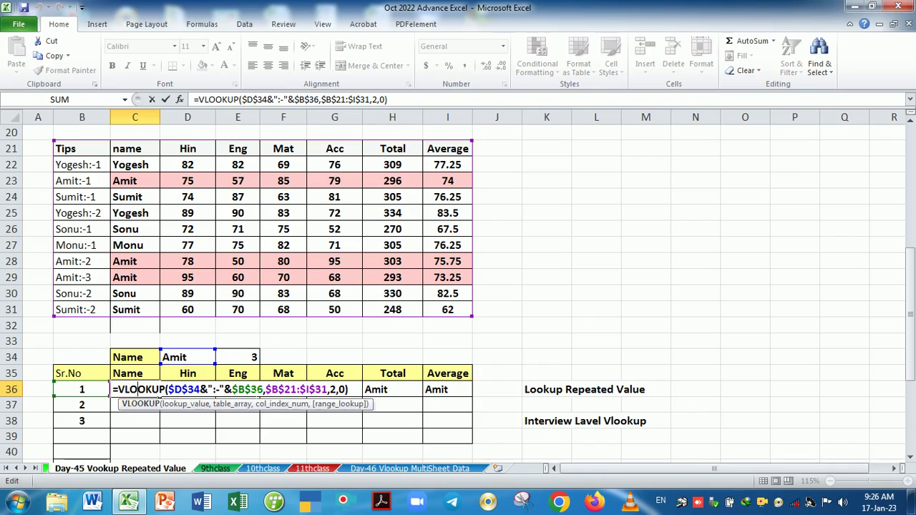
mouse_move(232, 389)
mouse_down()
mouse_move(256, 389)
mouse_move(232, 389)
mouse_up()
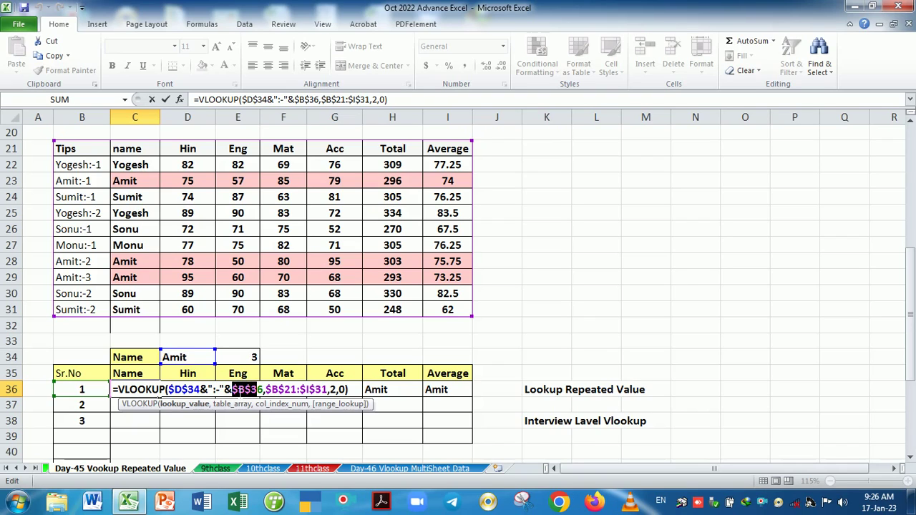
key(F4)
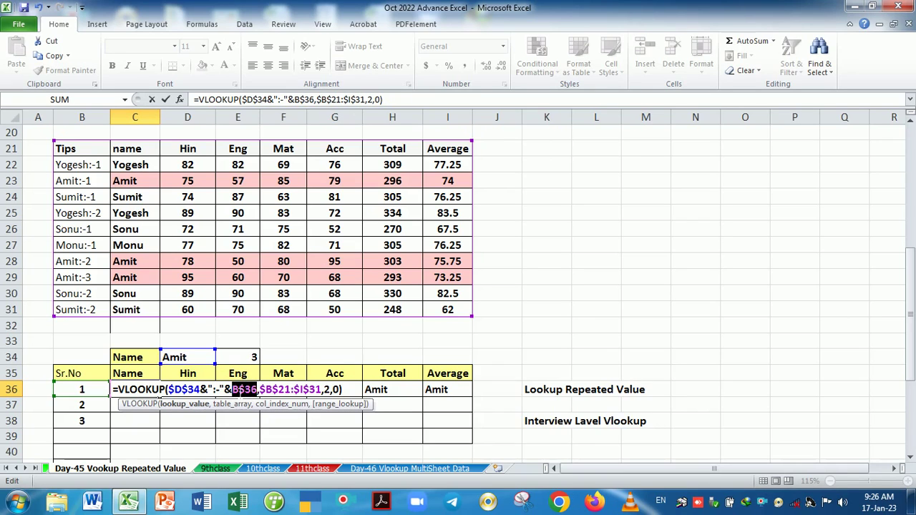
key(F4)
key(F4)
key(Return)
- Refill the lookup across to I36 and inspect D36 to F36, now showing #N/A
click(153, 395)
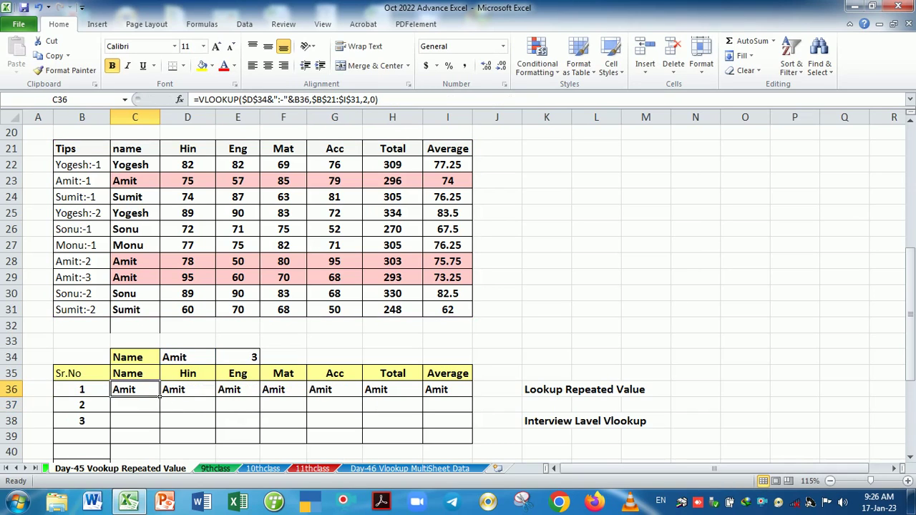
drag(159, 397, 453, 405)
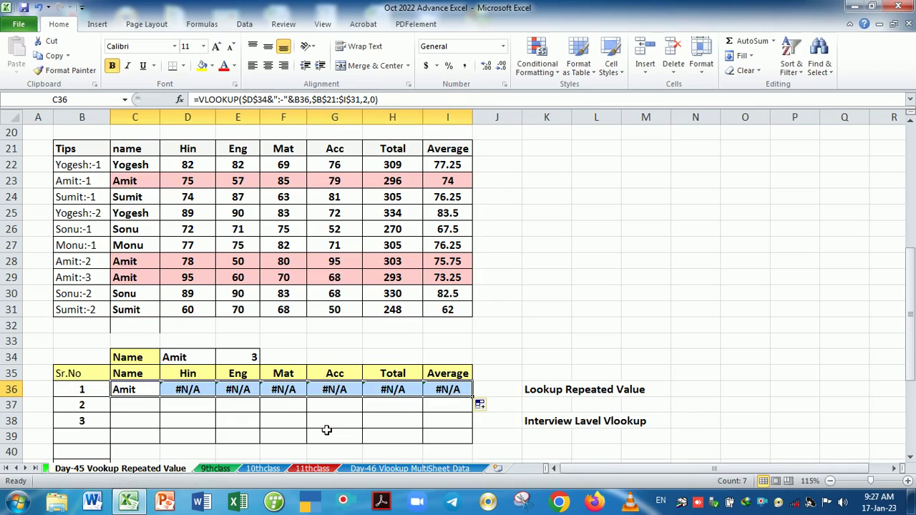
key(F2)
key(Tab)
key(F2)
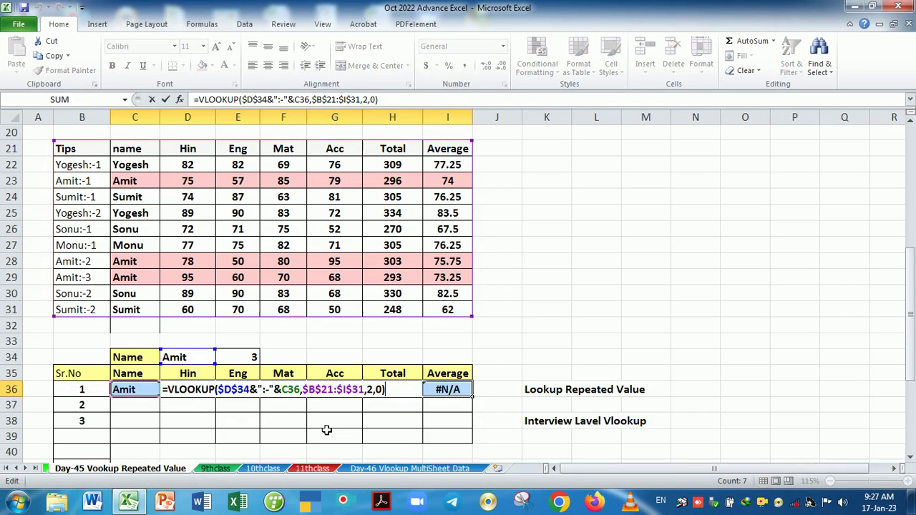
key(Tab)
key(F2)
key(Tab)
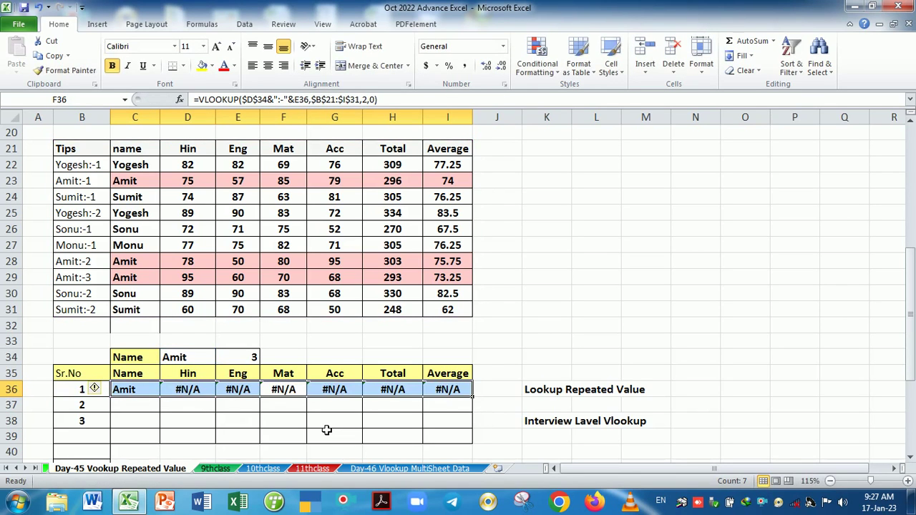
key(F2)
key(Tab)
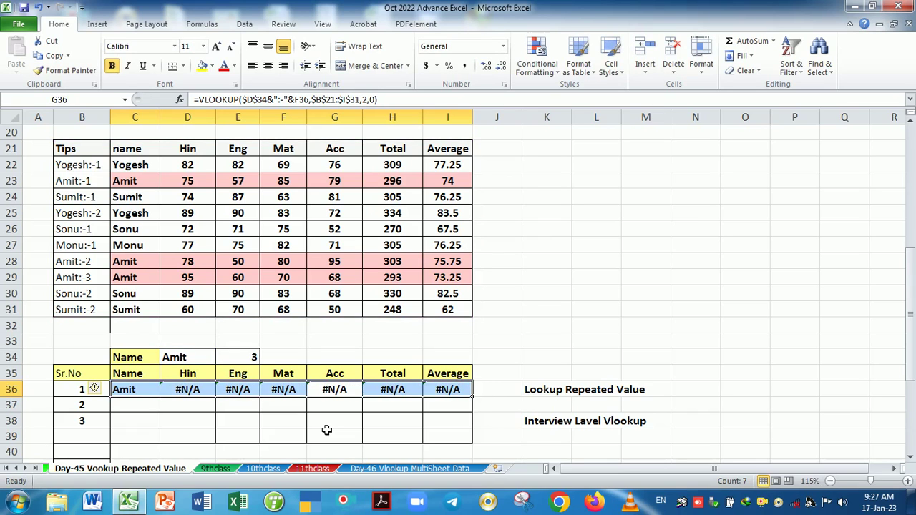
double_click(140, 393)
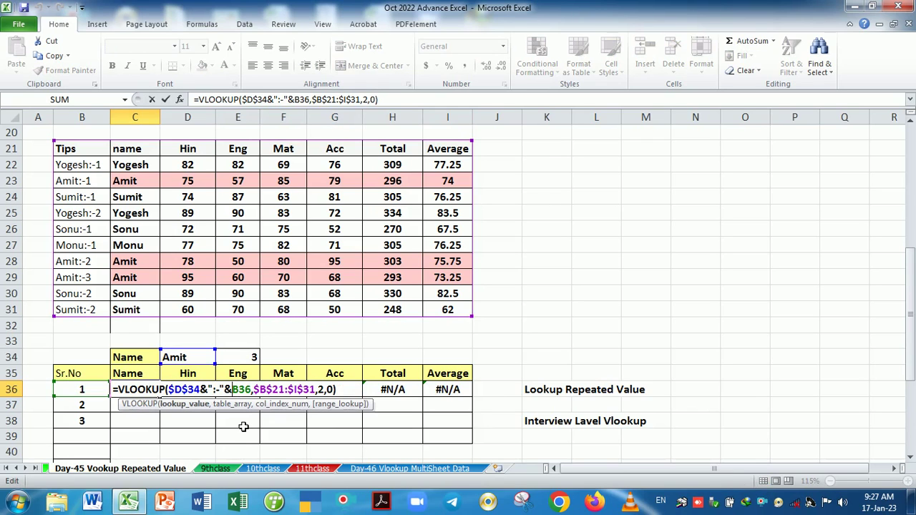
- Lock the serial-number reference as $B36 and copy C36's formula across to I36
text($)
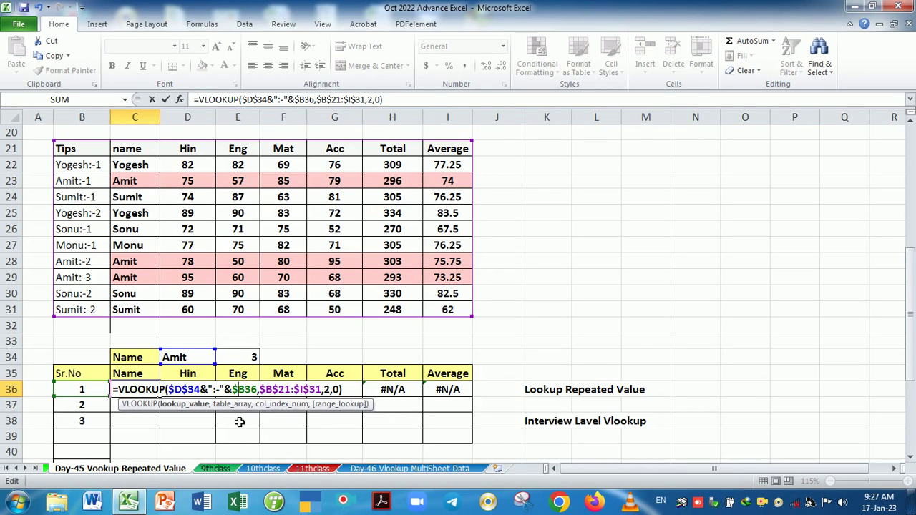
key(Return)
click(152, 393)
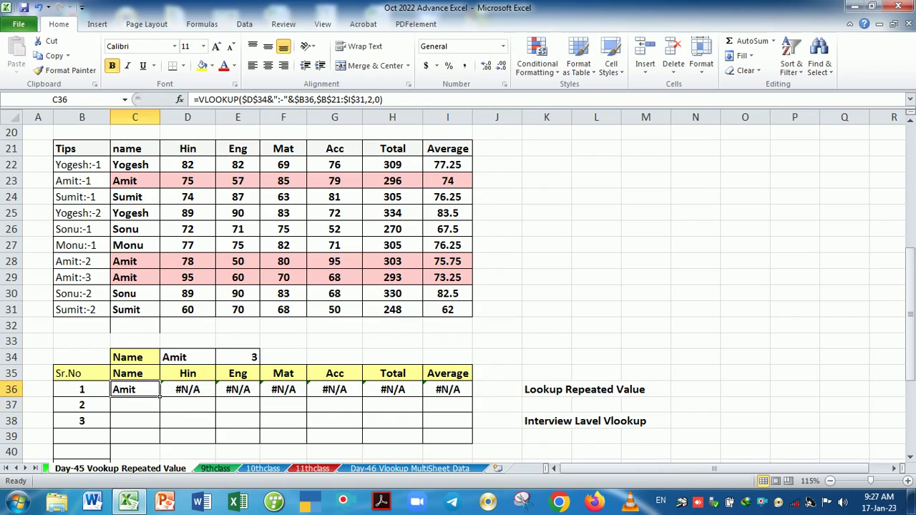
drag(164, 402, 459, 405)
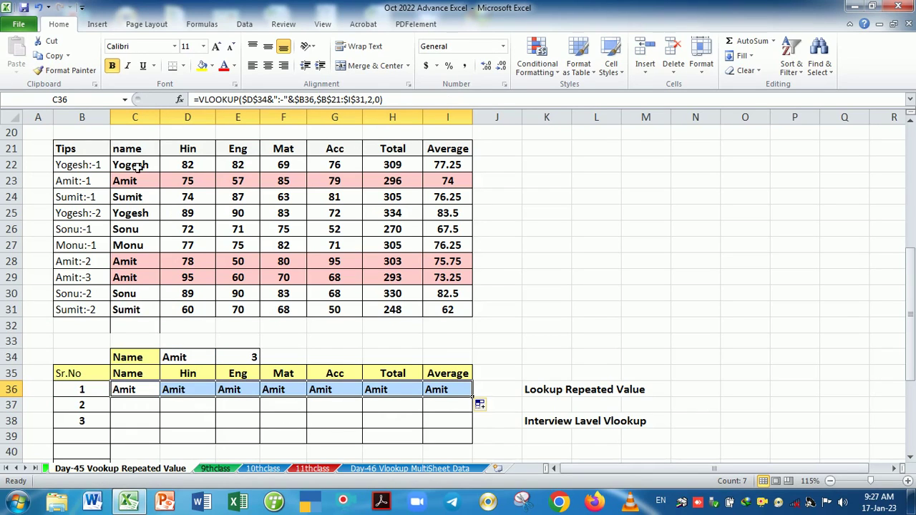
- Change D34 to column-locked $D34, refill C36:I36, and reopen C36's formula
double_click(147, 390)
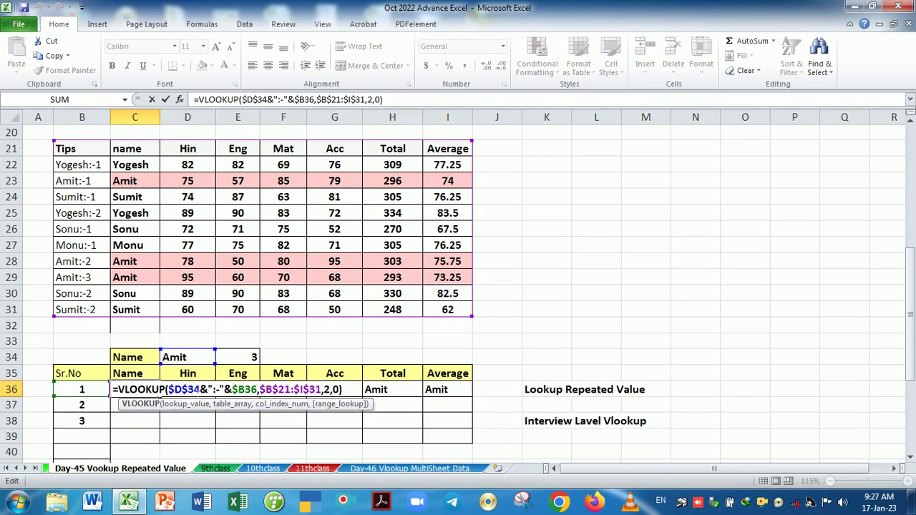
click(187, 389)
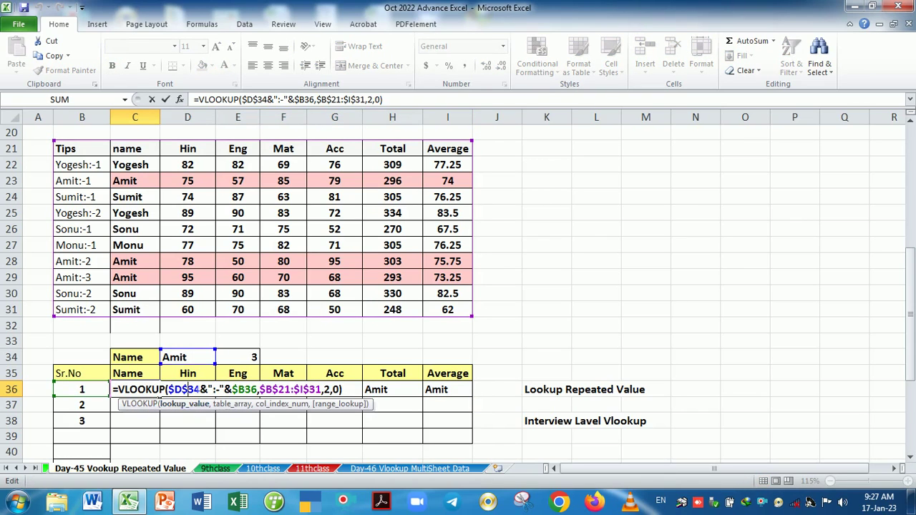
key(F4)
key(F4)
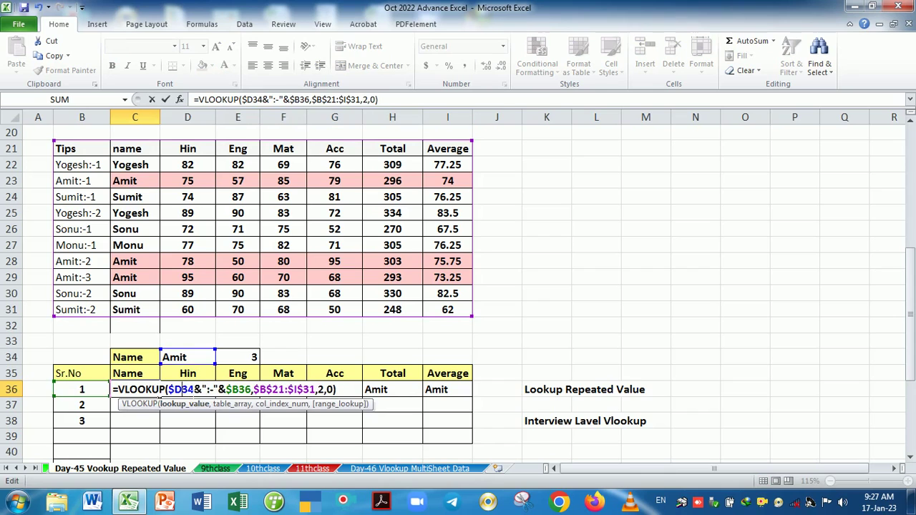
key(Return)
click(152, 393)
drag(165, 405, 474, 405)
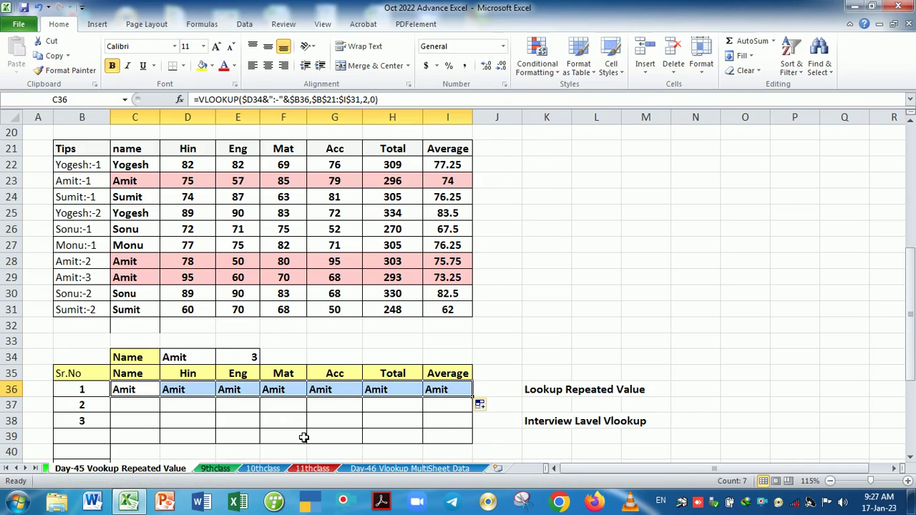
double_click(131, 394)
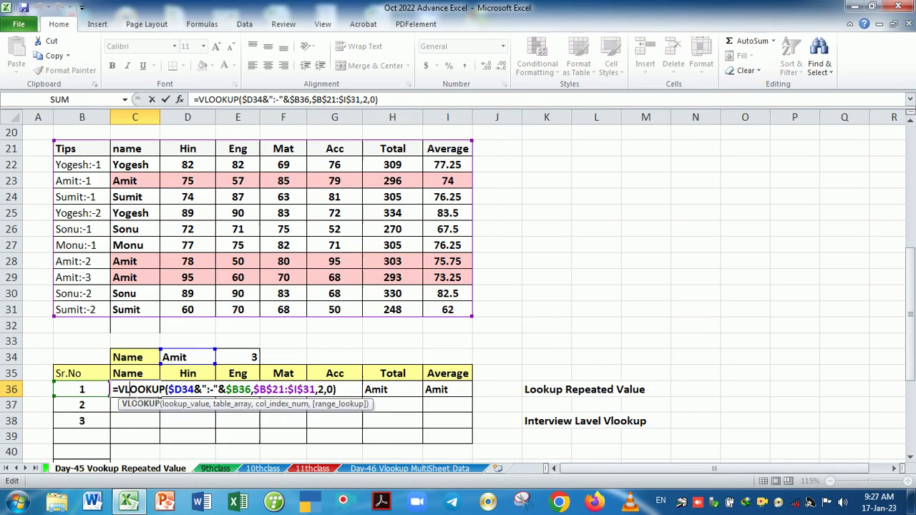
- Reopen C36's lookup formula and delete the fixed column number 2
key(Return)
click(135, 395)
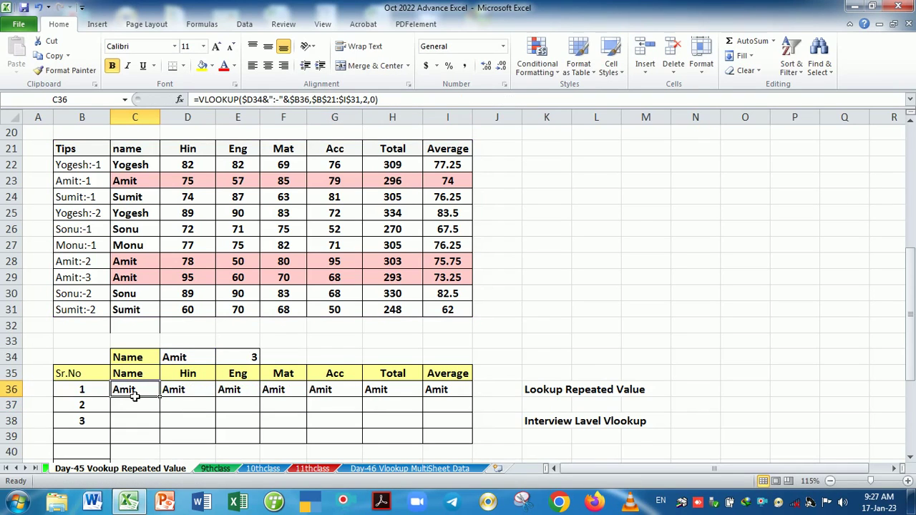
click(147, 411)
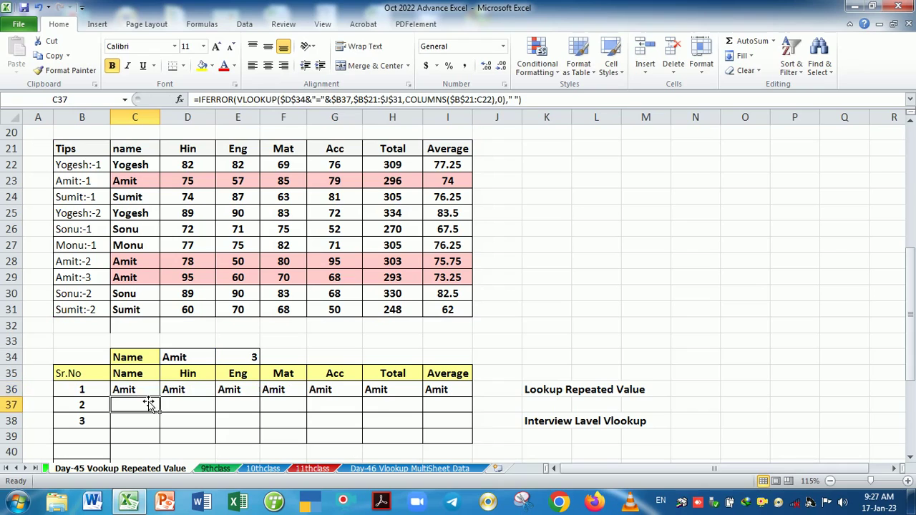
click(145, 391)
double_click(146, 389)
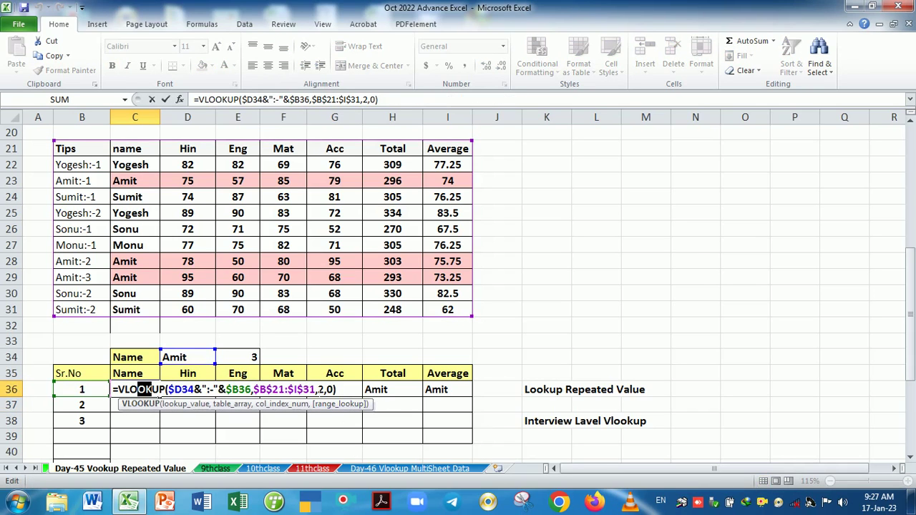
click(317, 389)
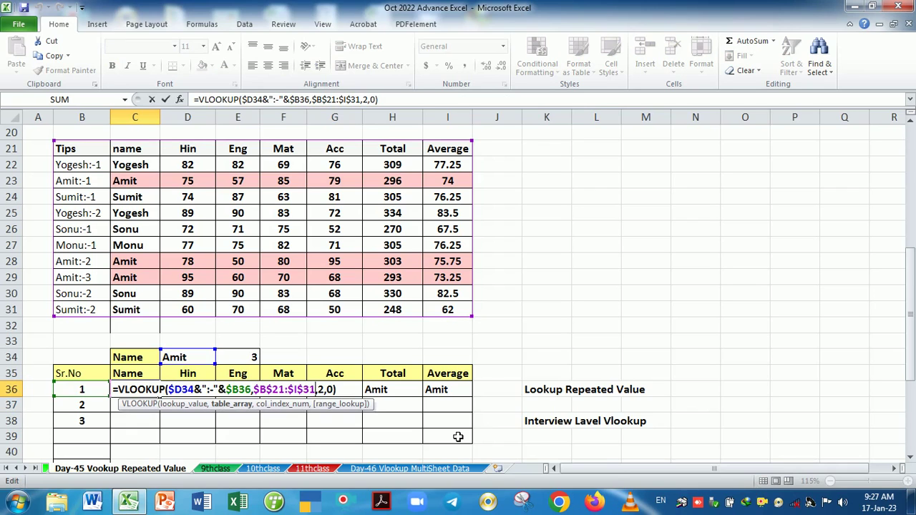
key(Right)
key(BackSpace)
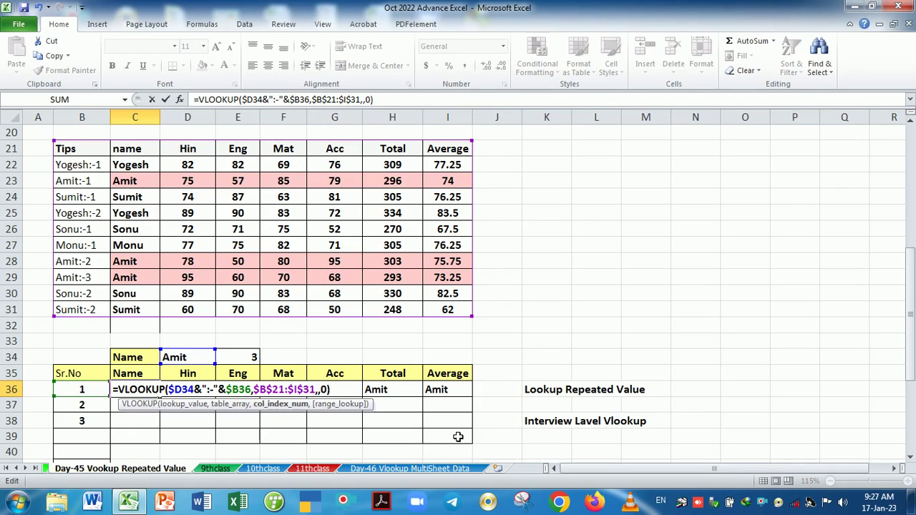
- Insert COLUMNS($B$21:C21) as the column index, with B21 made absolute
text(col)
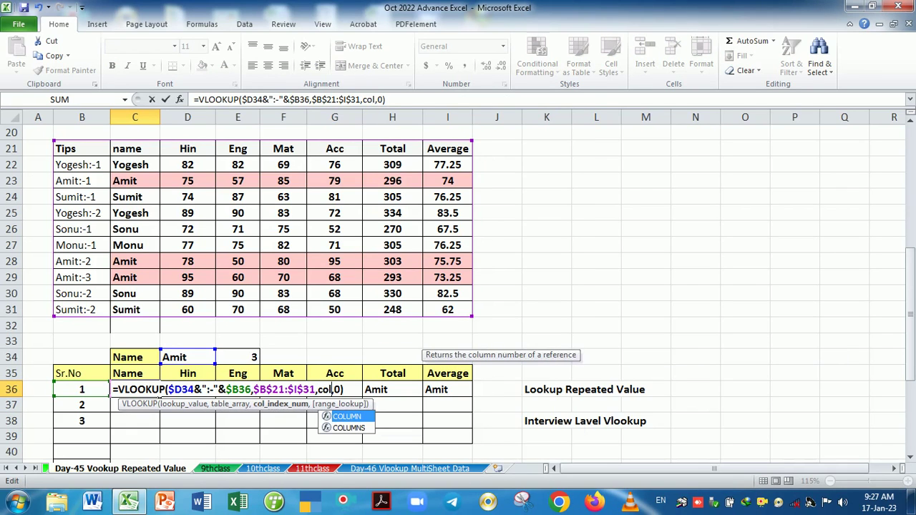
key(Down)
key(Tab)
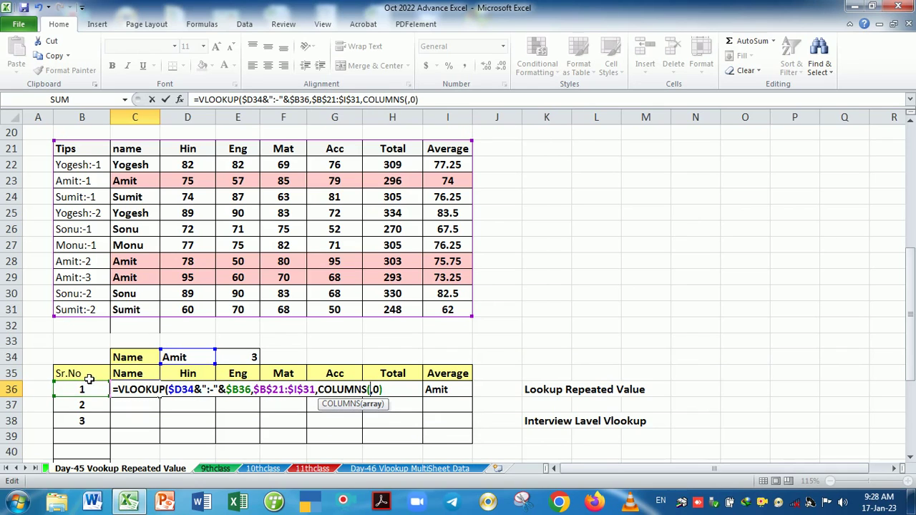
drag(95, 155, 125, 150)
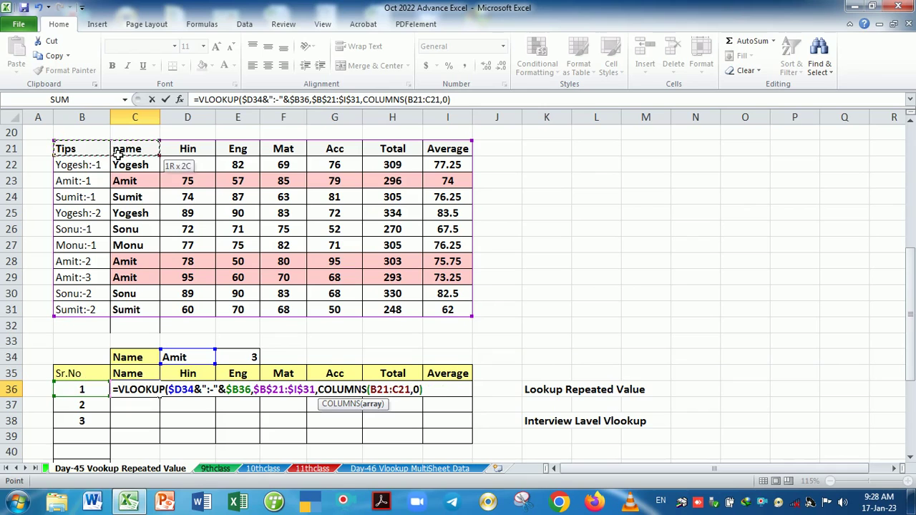
click(370, 389)
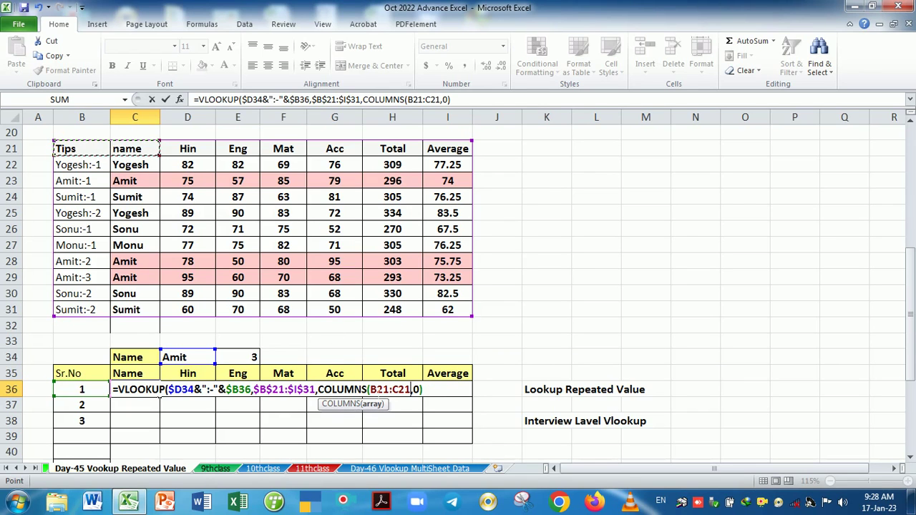
key(F4)
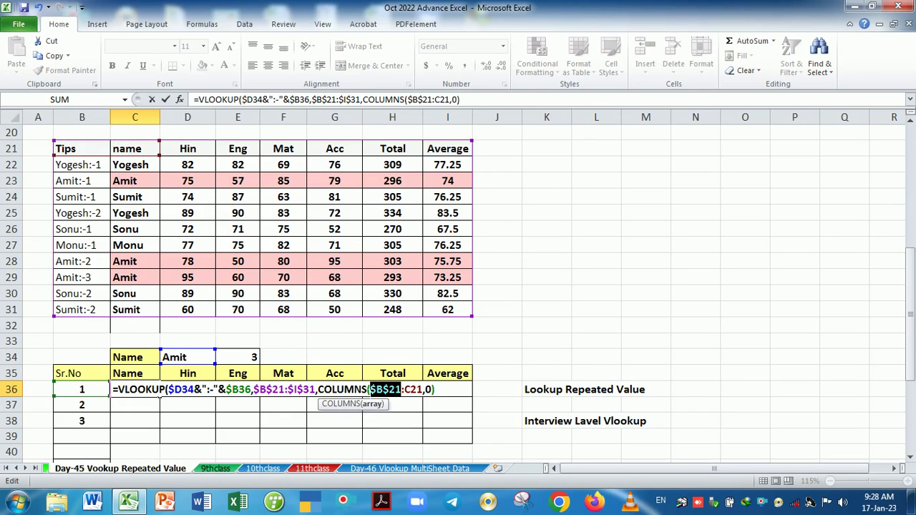
key(Return)
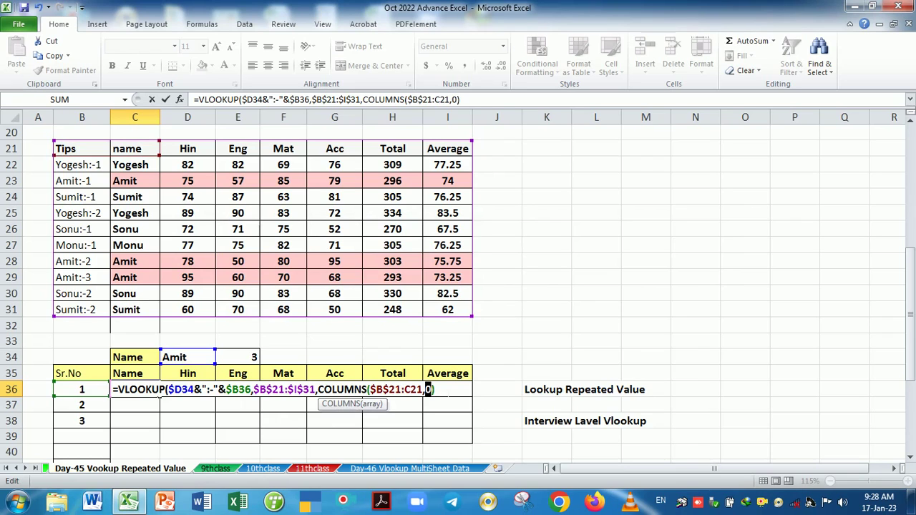
- Finish the formula with an exact-match 0 argument and enter it
key(End)
key(BackSpace)
key(BackSpace)
key(BackSpace)
text(),)
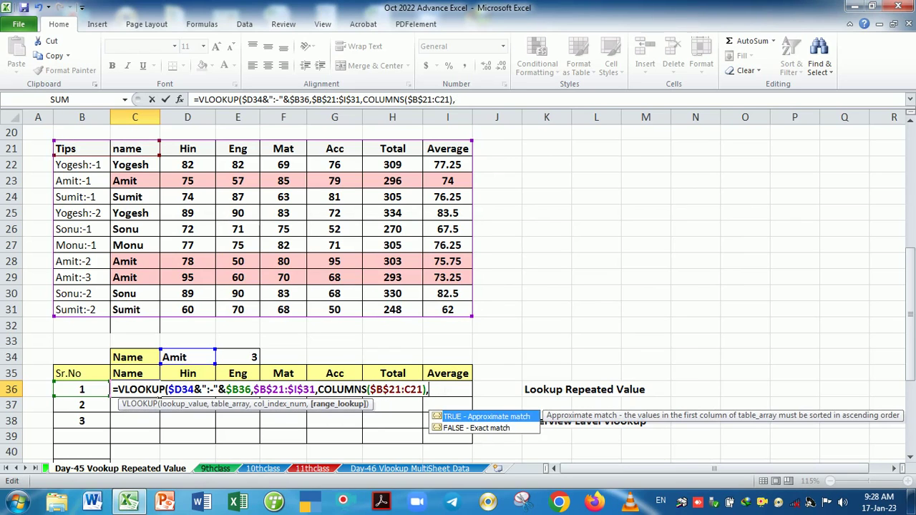
text(-0)
key(Return)
key(Return)
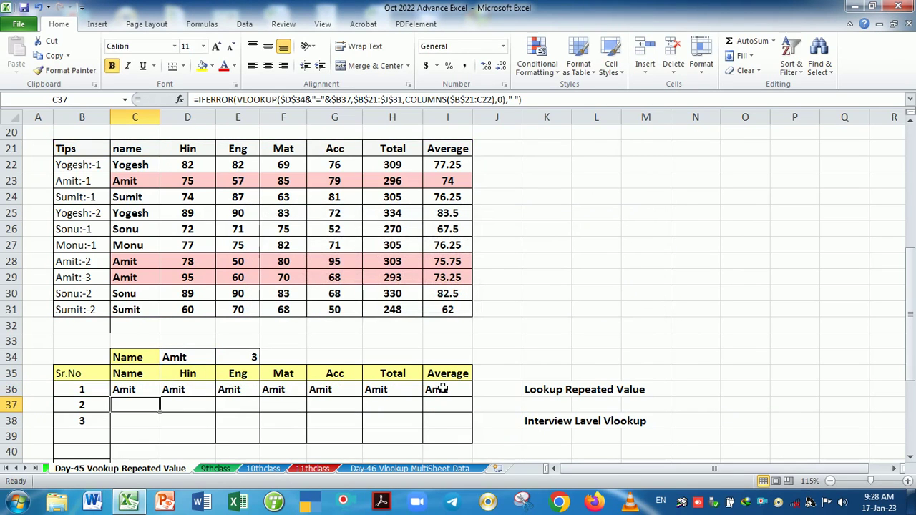
click(133, 392)
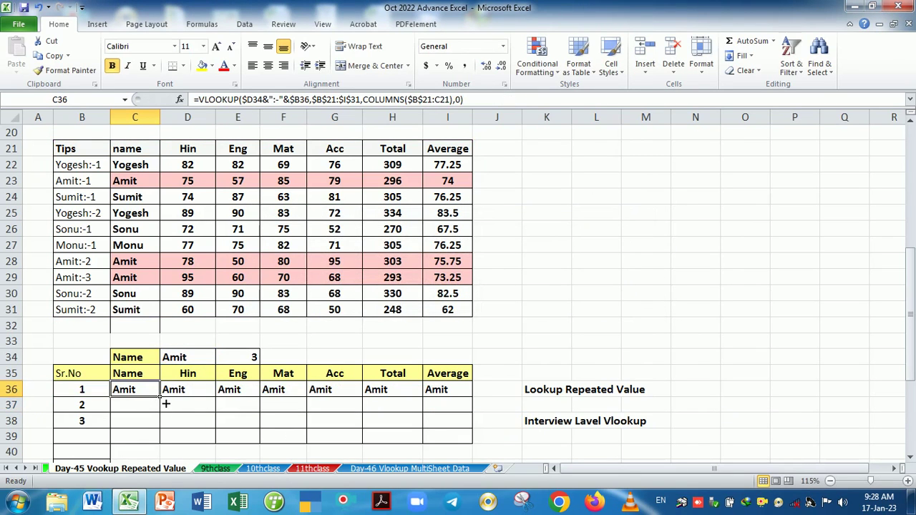
- Fill C36 across to I36, fill C36:I36 down to row 38, and inspect C37's #N/A formula
drag(165, 404, 470, 403)
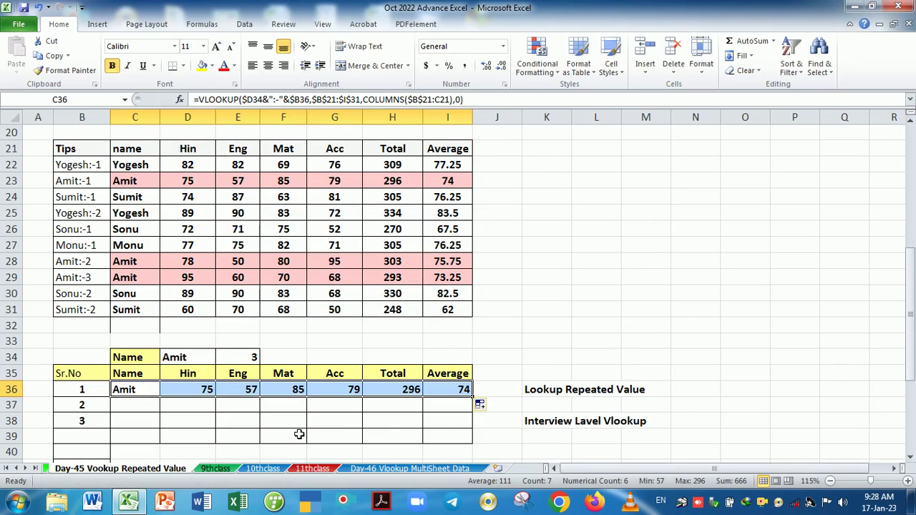
click(145, 393)
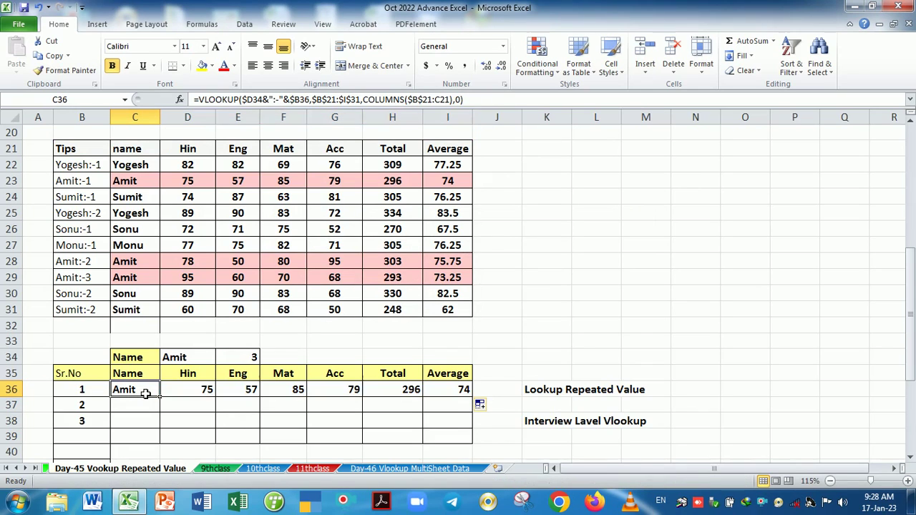
drag(146, 392, 443, 393)
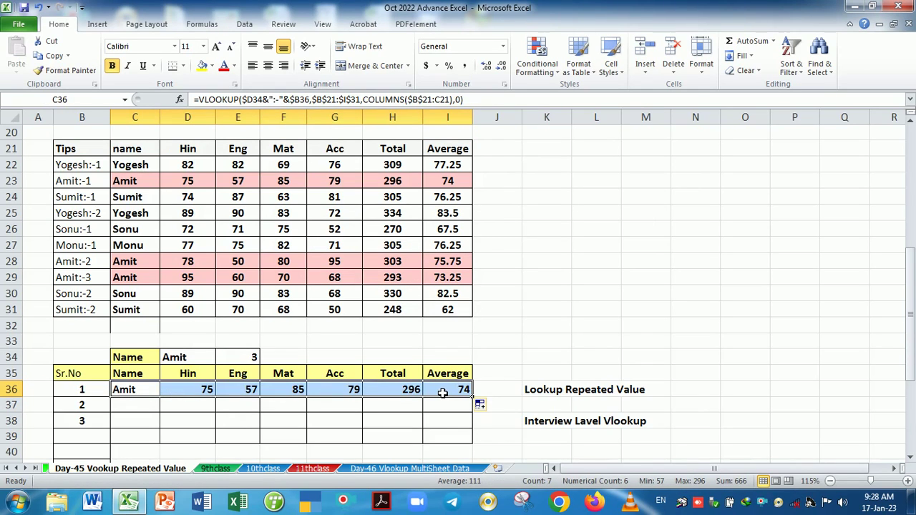
drag(472, 397, 473, 427)
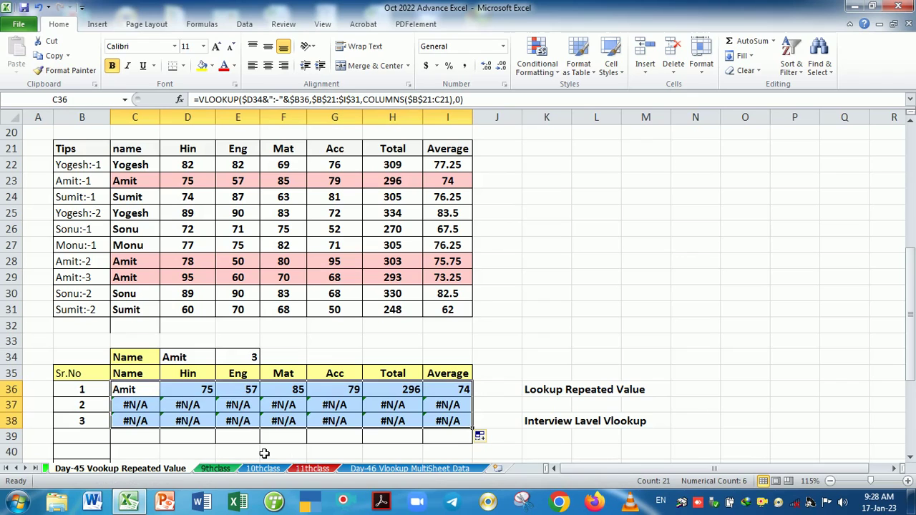
click(146, 410)
double_click(145, 405)
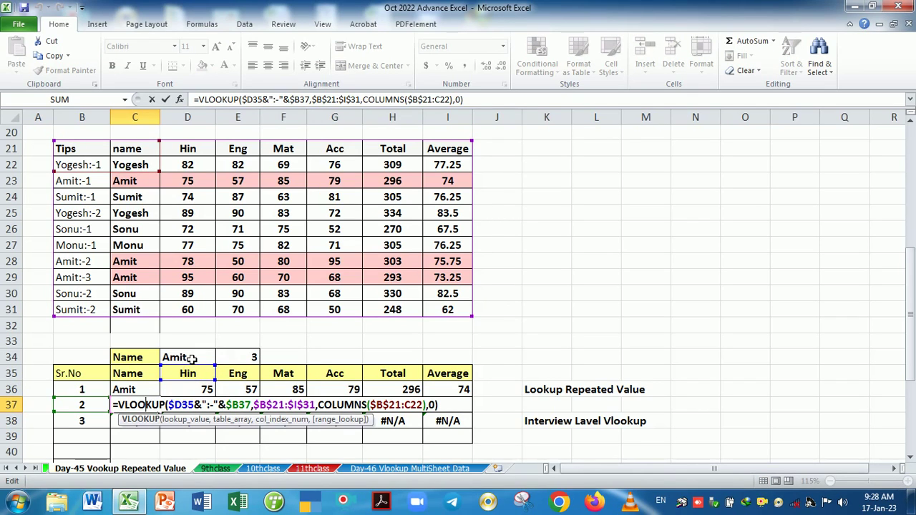
- Change $D34 to $D$34 in C36 and refill C36:I38, showing all three Amit records
mouse_move(192, 379)
mouse_down()
mouse_move(191, 387)
mouse_move(190, 379)
mouse_up()
key(Return)
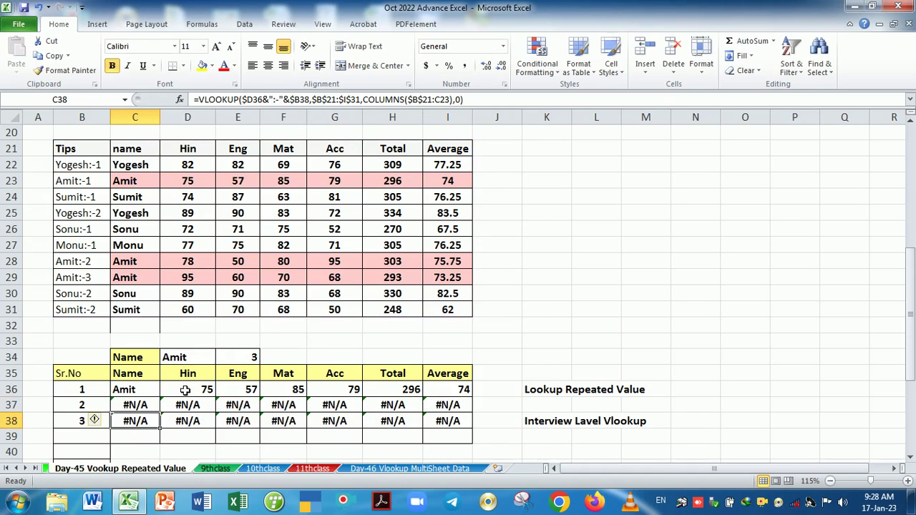
double_click(133, 393)
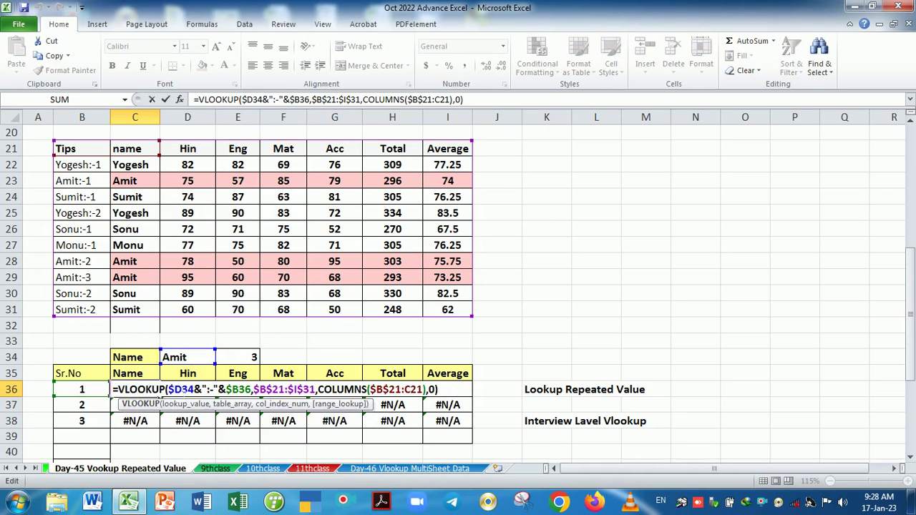
click(182, 389)
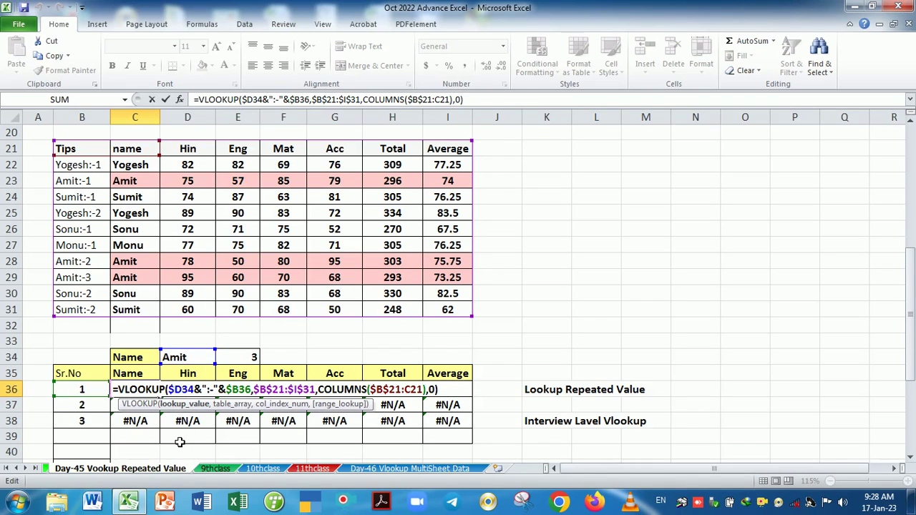
text($)
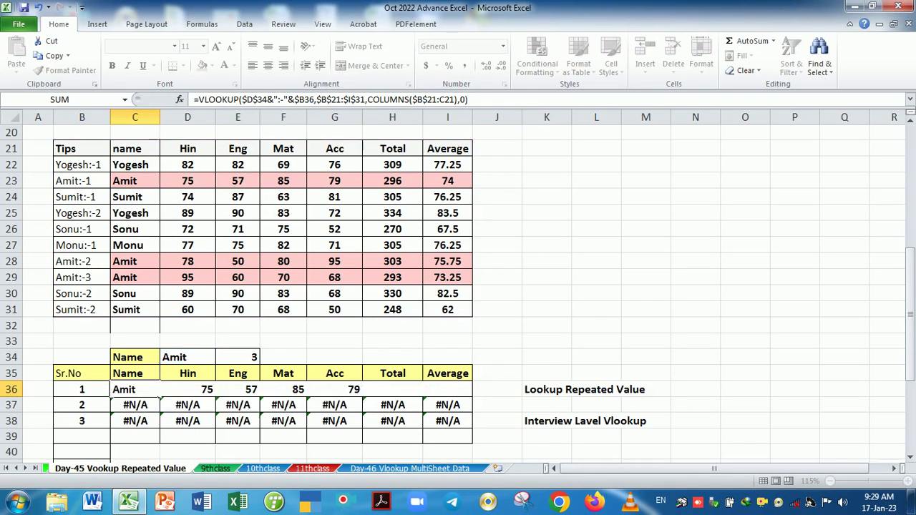
key(Return)
click(147, 392)
mouse_move(160, 397)
mouse_down()
mouse_move(469, 401)
mouse_move(473, 430)
mouse_up()
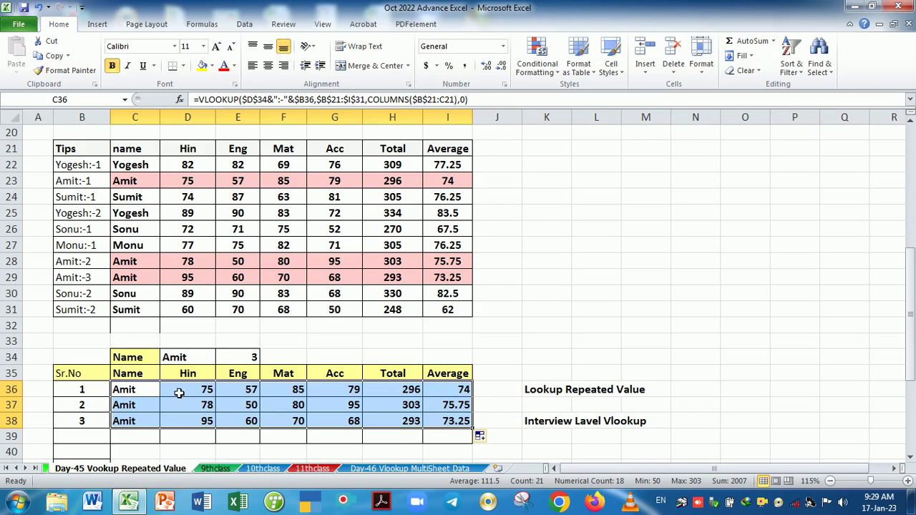
- Review C36's locked $D$34 reference, then inspect C37's formula using $B37 and COLUMNS($B$21:C22)
double_click(147, 392)
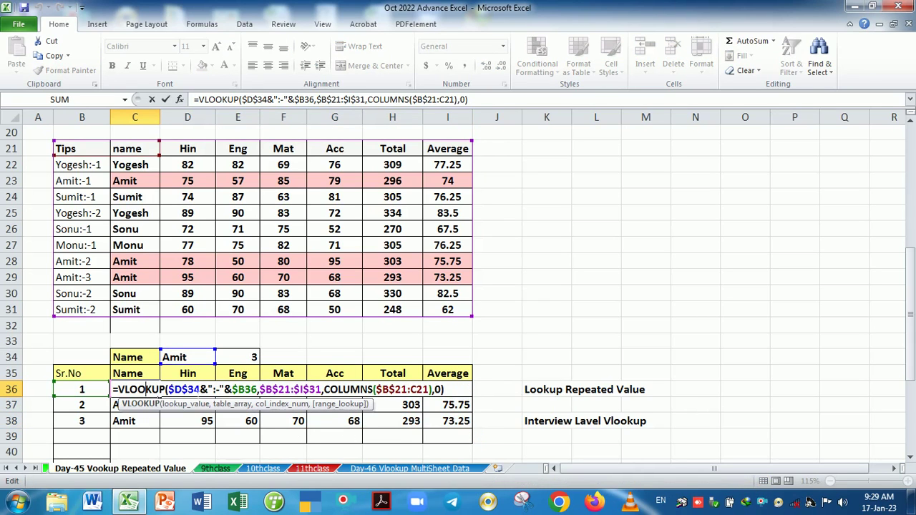
click(187, 391)
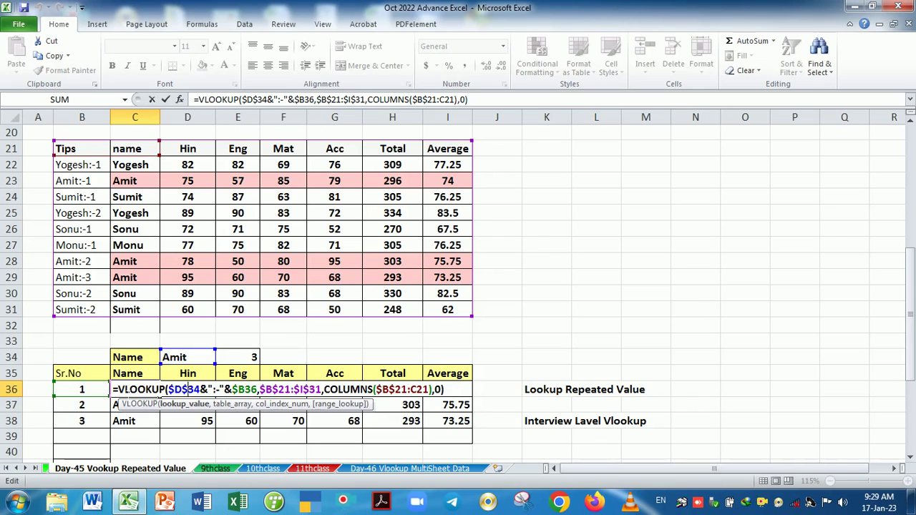
key(Return)
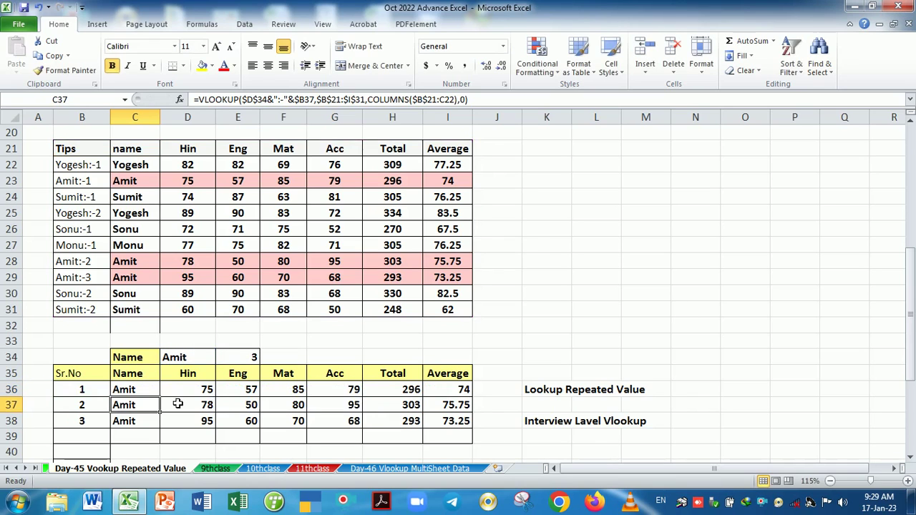
key(F2)
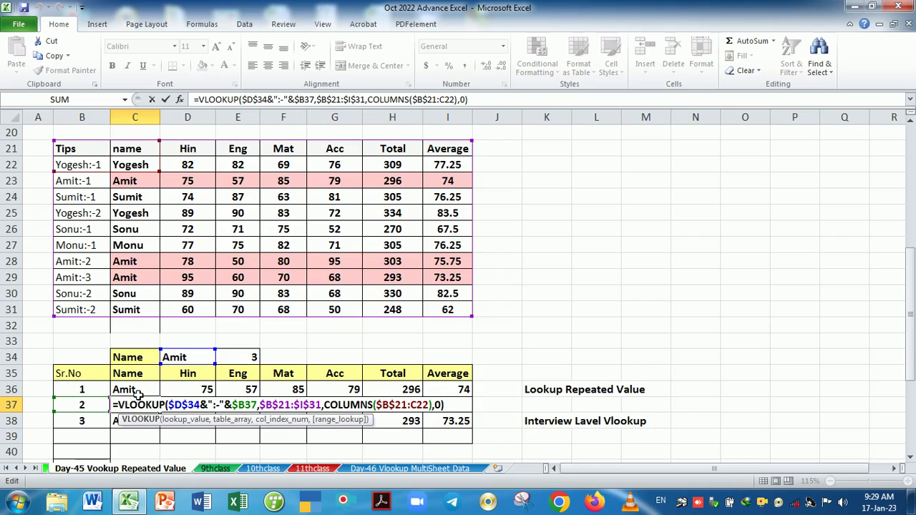
- Recommit the C37 and C38 VLOOKUP formulas and review the names in C22:C31
key(Return)
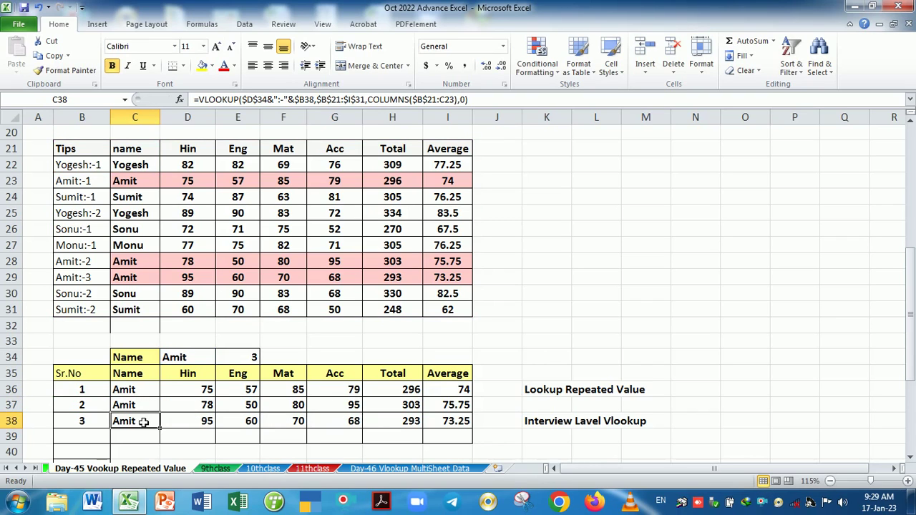
double_click(139, 422)
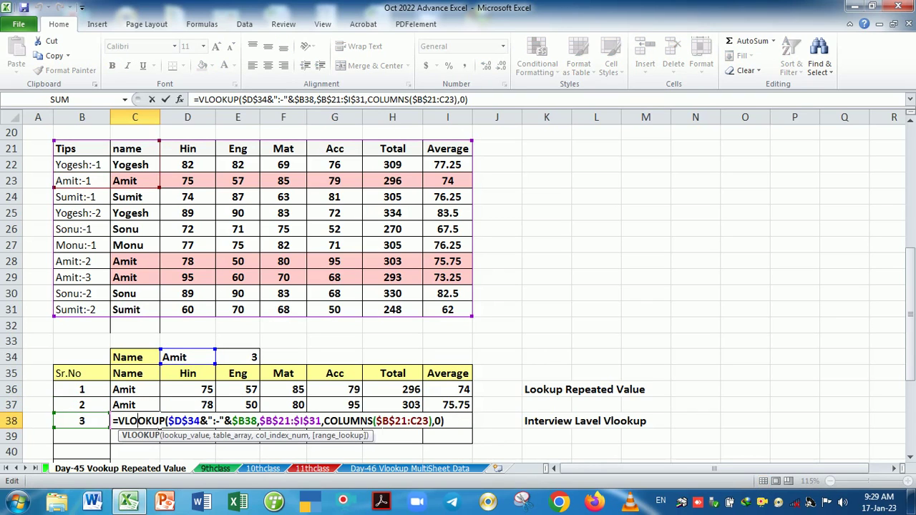
key(Return)
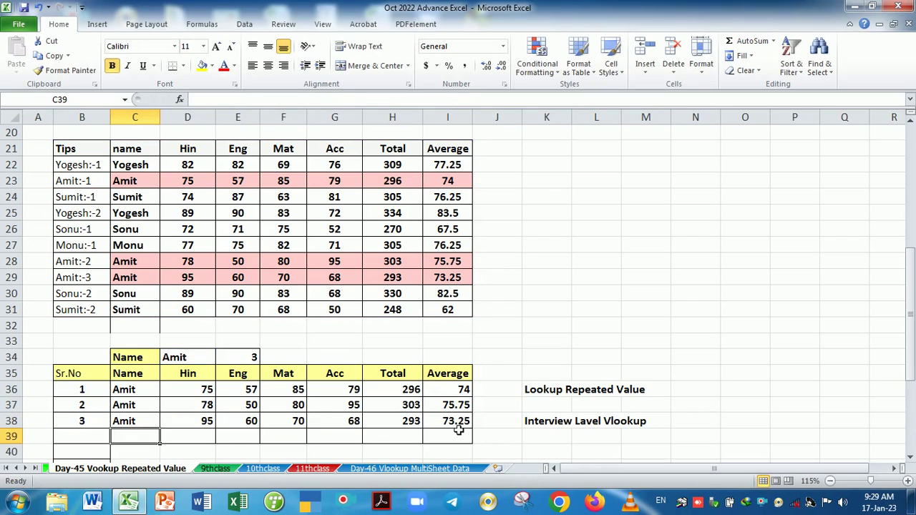
click(152, 168)
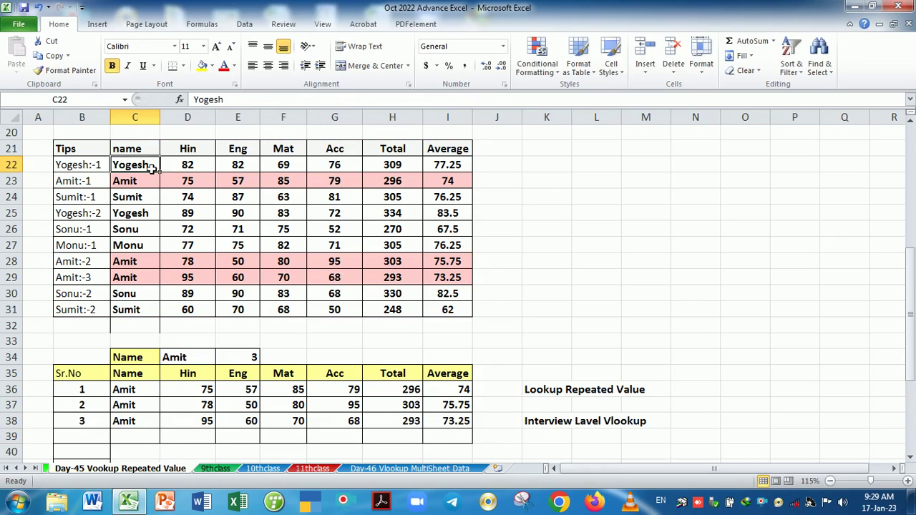
drag(152, 168, 162, 326)
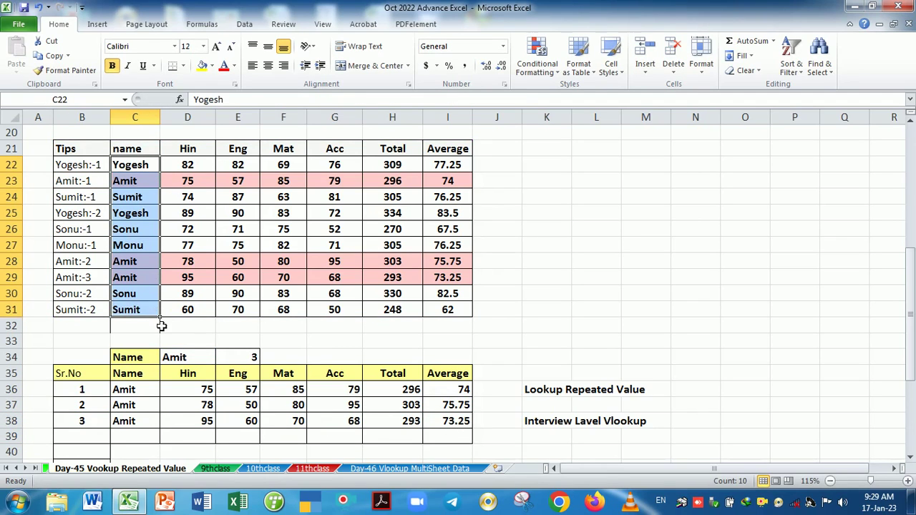
click(286, 356)
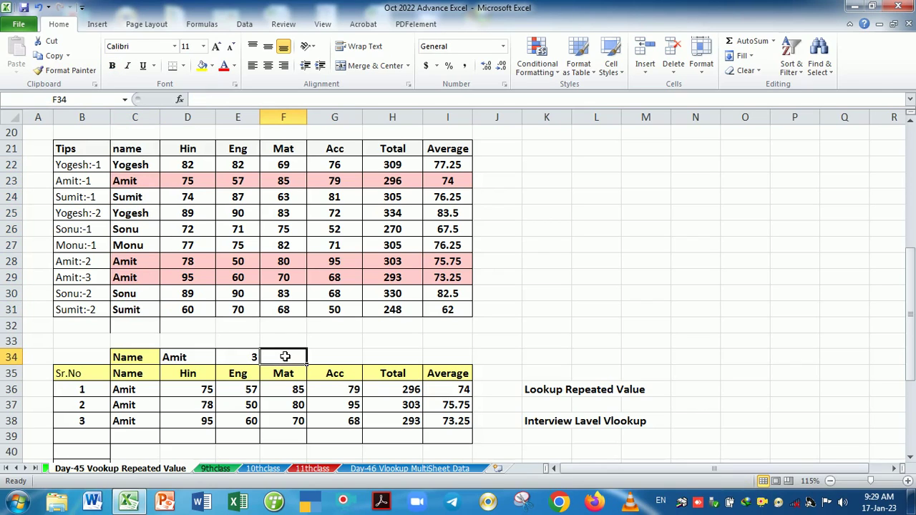
- Re-enter the C36 VLOOKUP formula so all three Amit records display
double_click(151, 394)
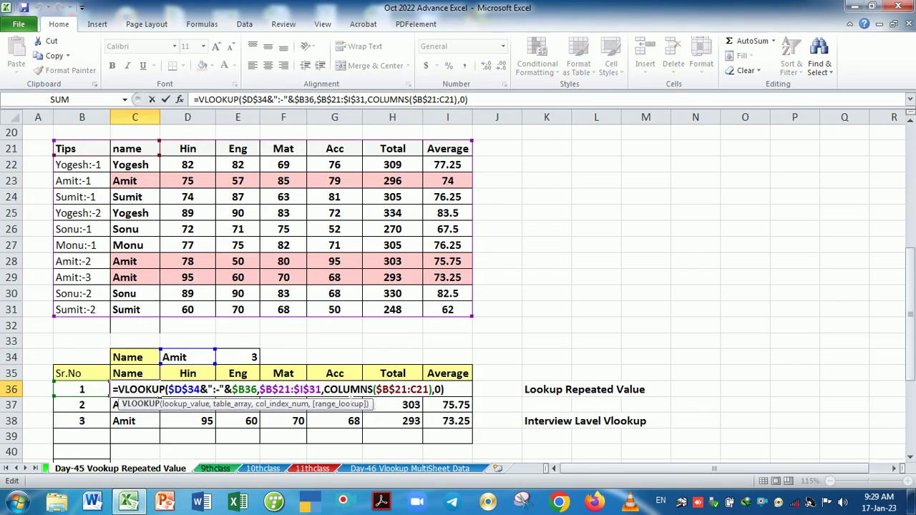
key(End)
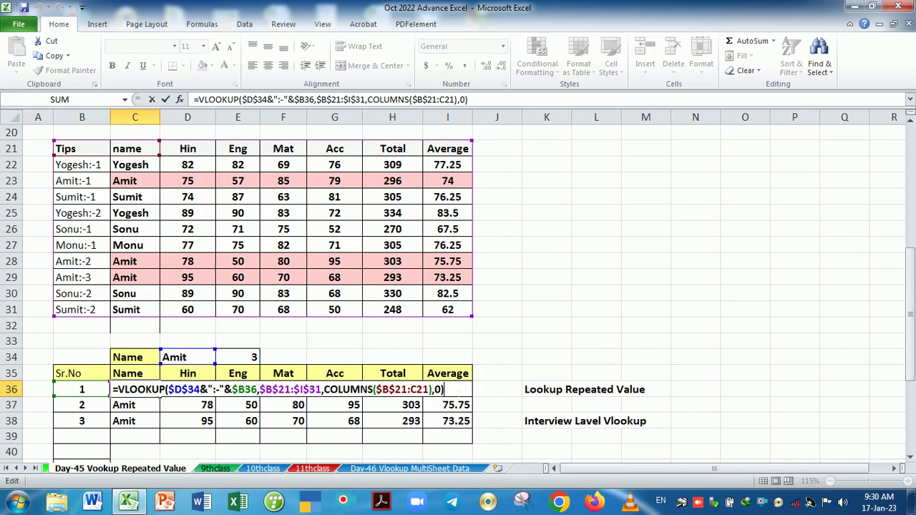
key(Return)
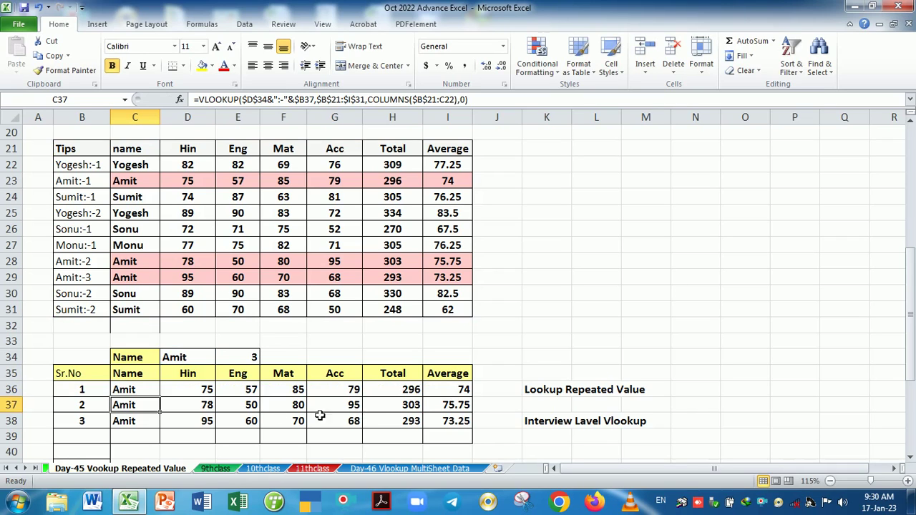
click(148, 391)
double_click(149, 391)
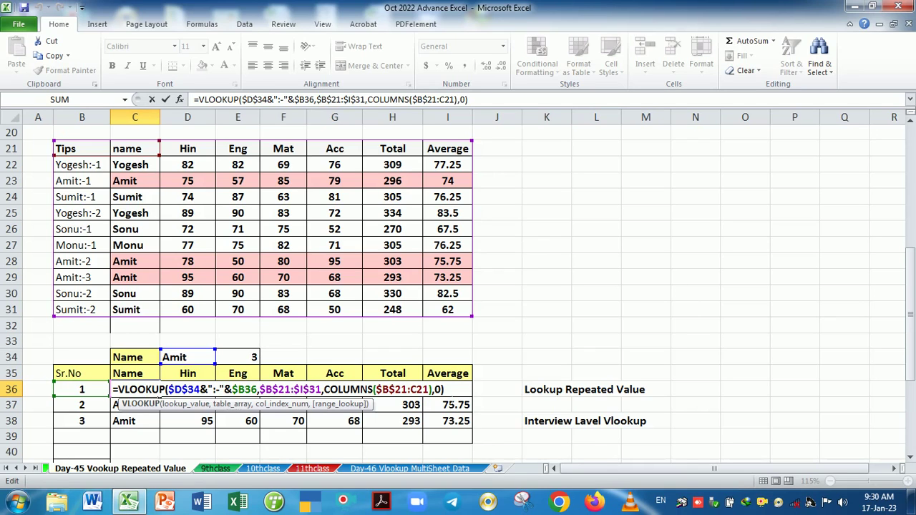
key(End)
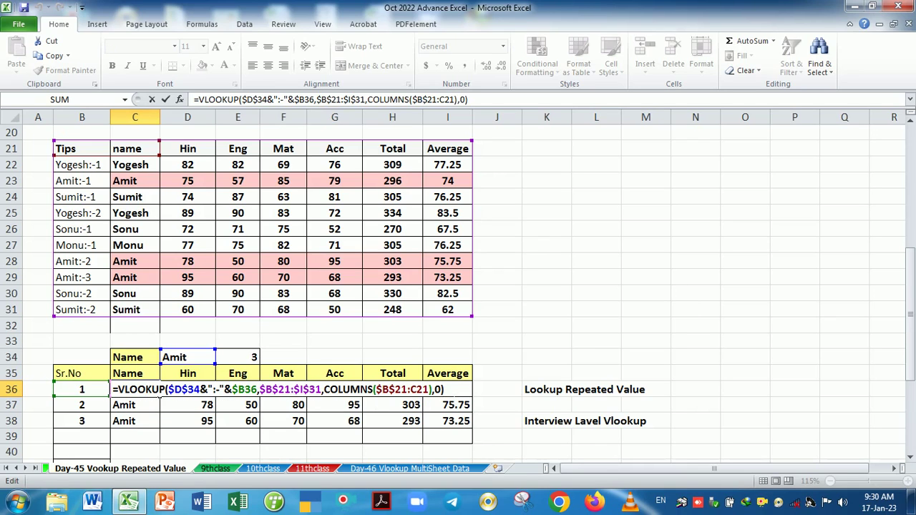
key(Return)
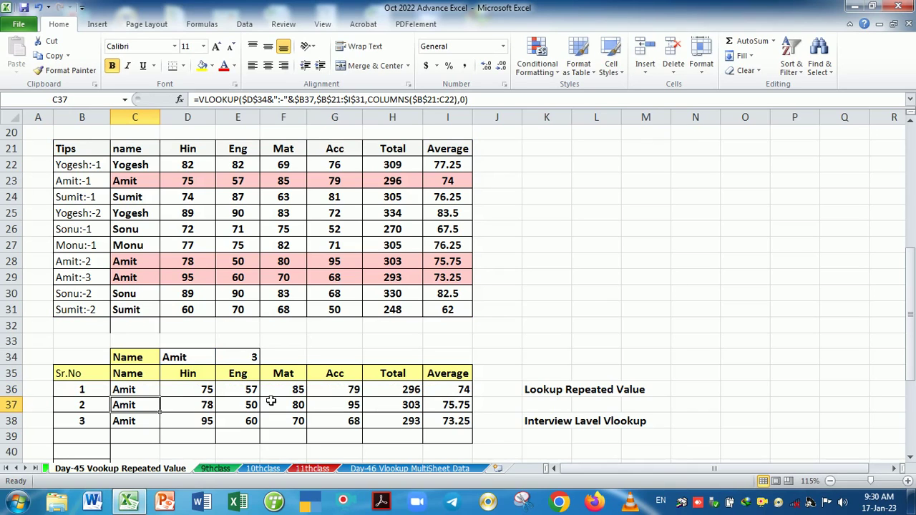
- Copy the name Sonu from C30 into lookup cell D34, replacing Amit
scroll(271, 402, down, 1)
scroll(272, 380, down, 1)
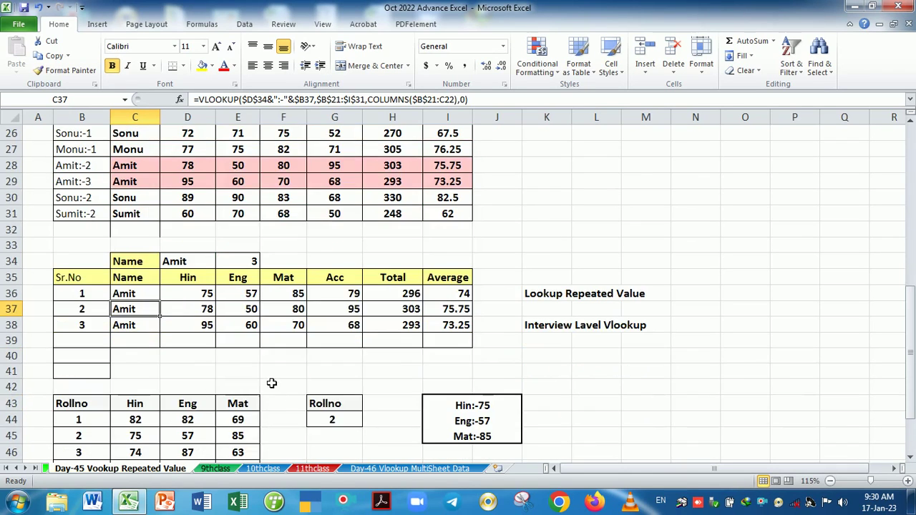
scroll(272, 380, down, 2)
scroll(272, 380, down, 1)
scroll(272, 380, down, 1)
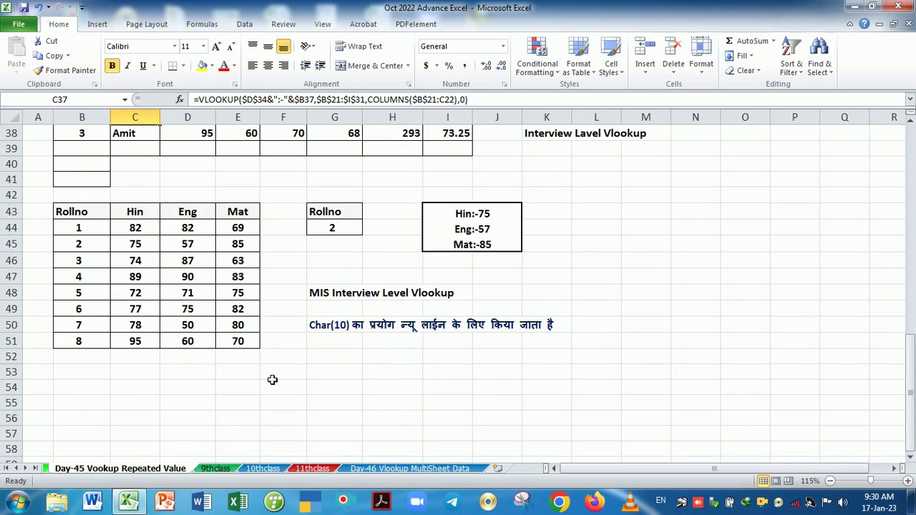
scroll(273, 382, up, 1)
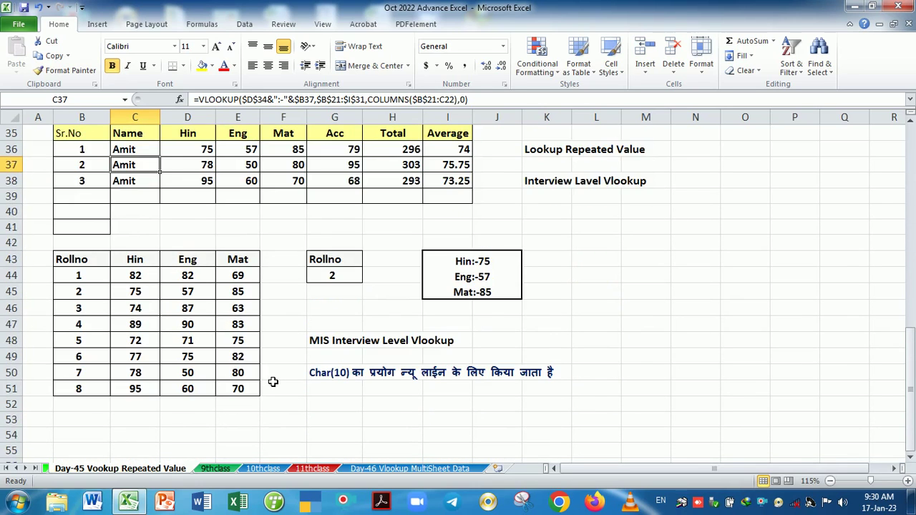
scroll(272, 379, down, 1)
scroll(271, 380, down, 1)
scroll(274, 388, up, 3)
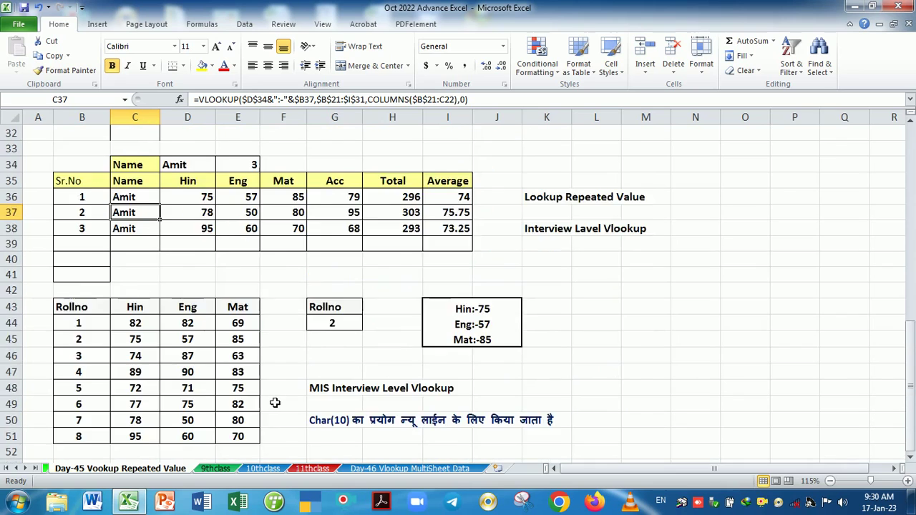
scroll(274, 392, up, 3)
scroll(274, 395, up, 1)
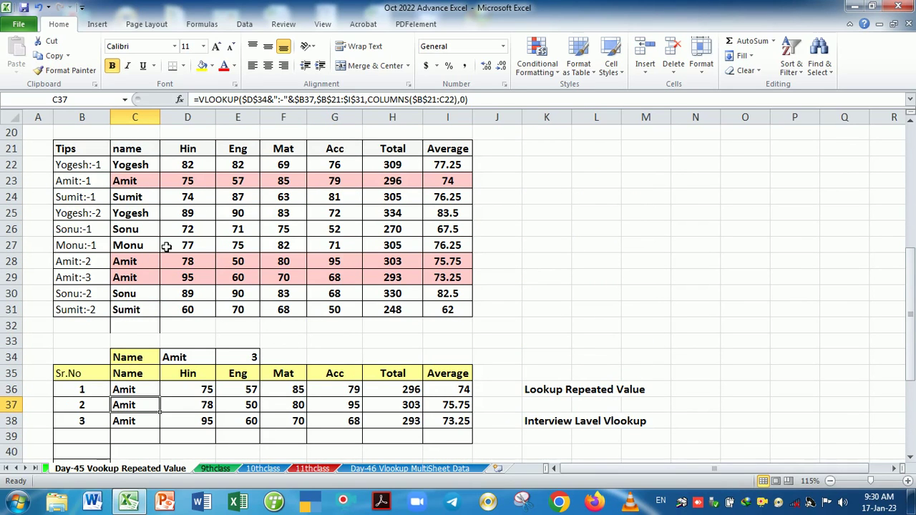
click(182, 360)
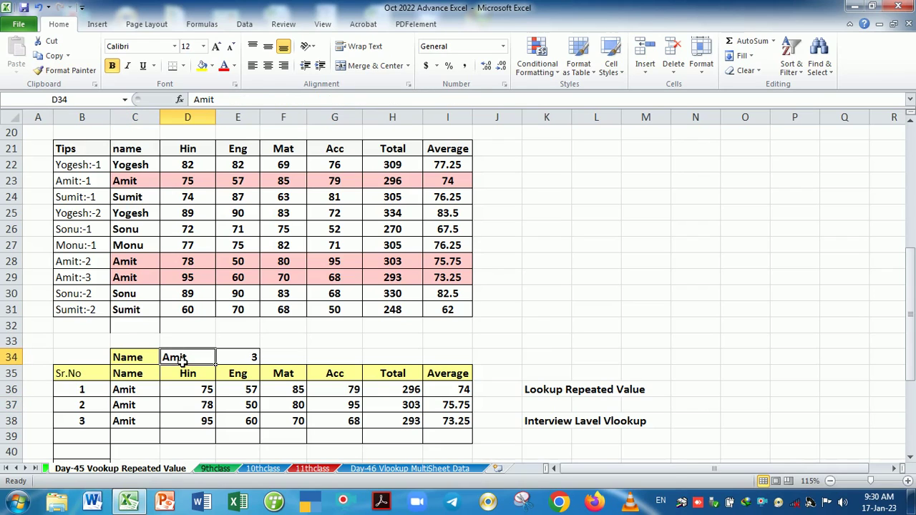
click(156, 299)
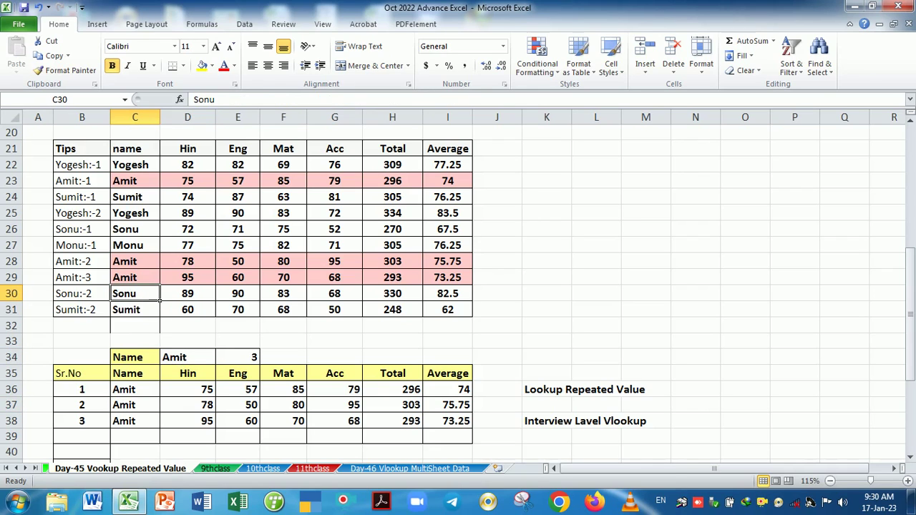
key(ctrl+c)
click(195, 361)
key(Return)
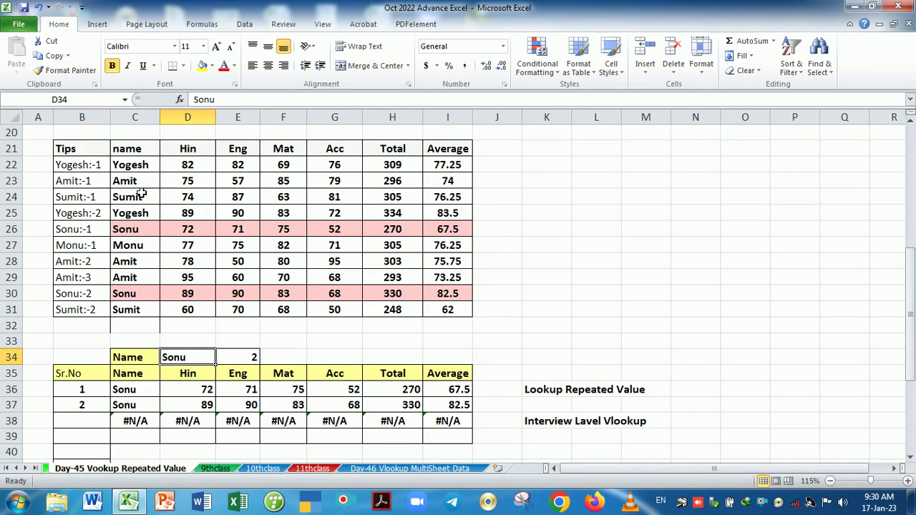
- Select the Tips table C22:I31 and clear all conditional formatting rules from the sheet
drag(129, 166, 470, 311)
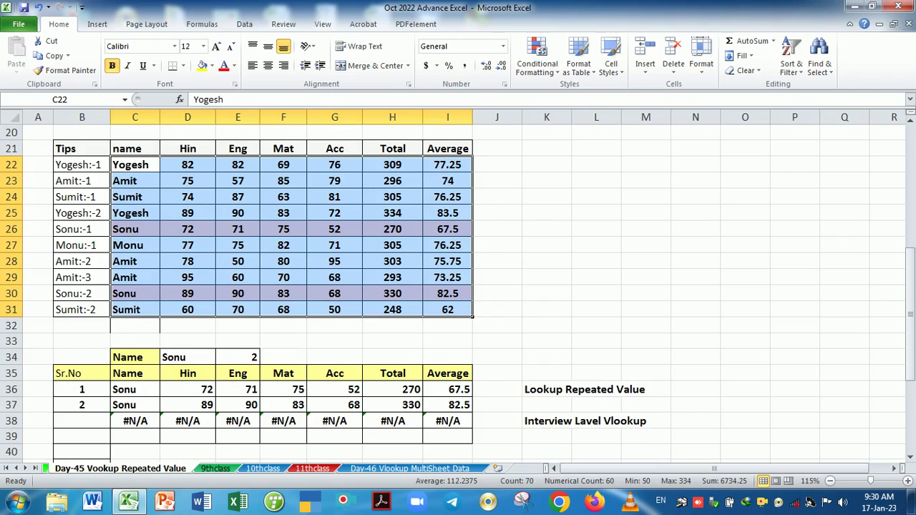
click(536, 58)
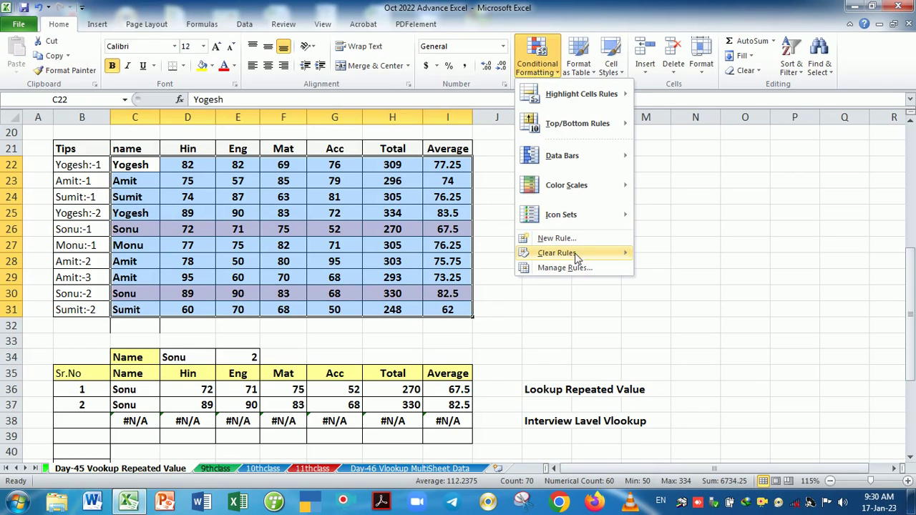
mouse_move(557, 252)
click(704, 270)
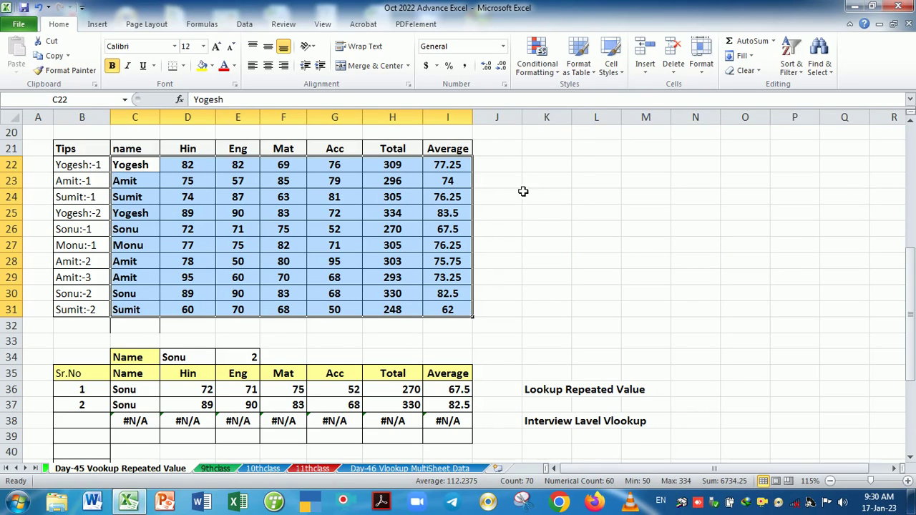
- Start a formula-based conditional formatting rule using =$D$34=$C22
click(557, 71)
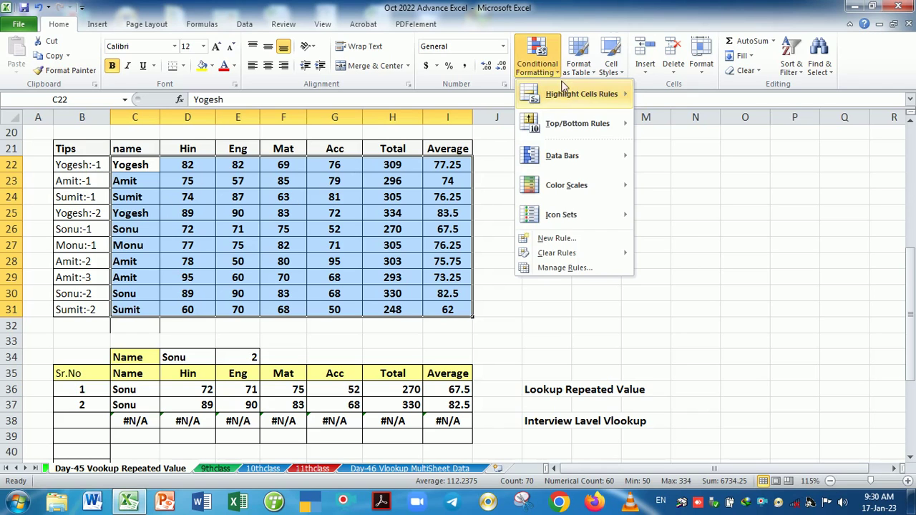
click(569, 238)
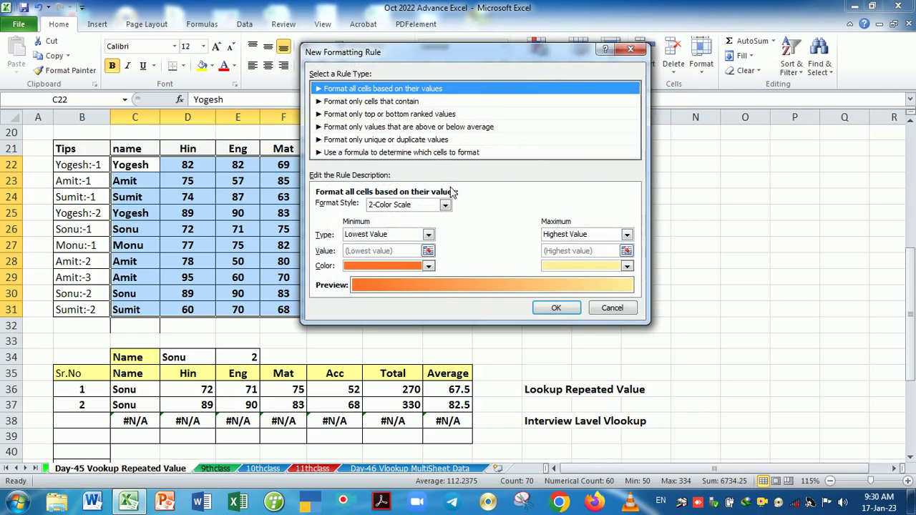
click(417, 152)
click(412, 207)
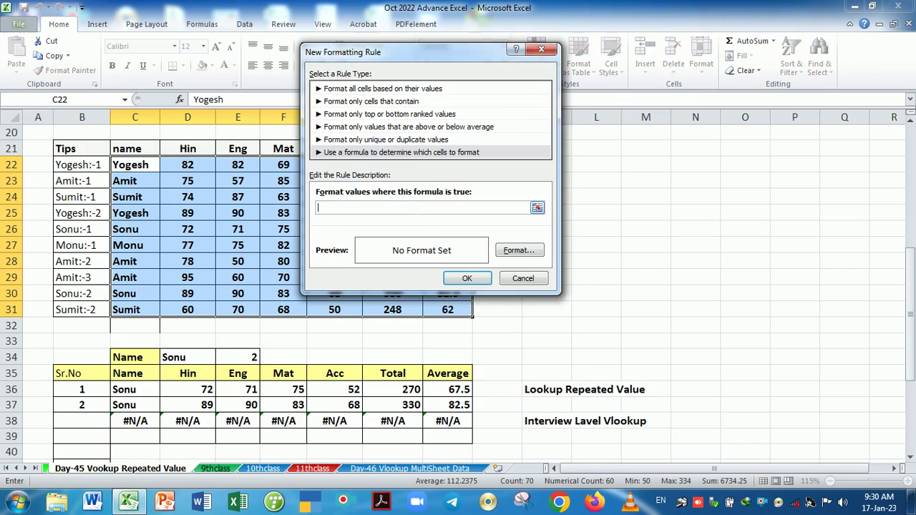
text(=)
click(192, 361)
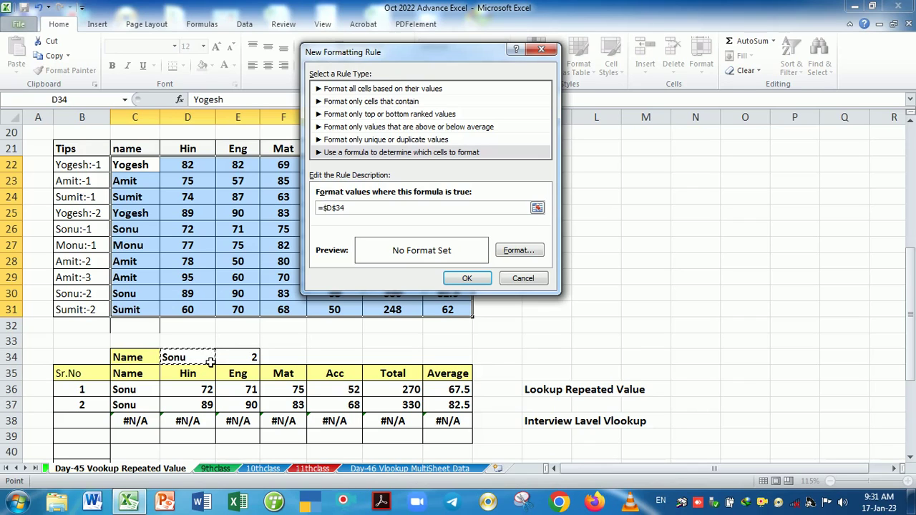
text(=)
click(143, 168)
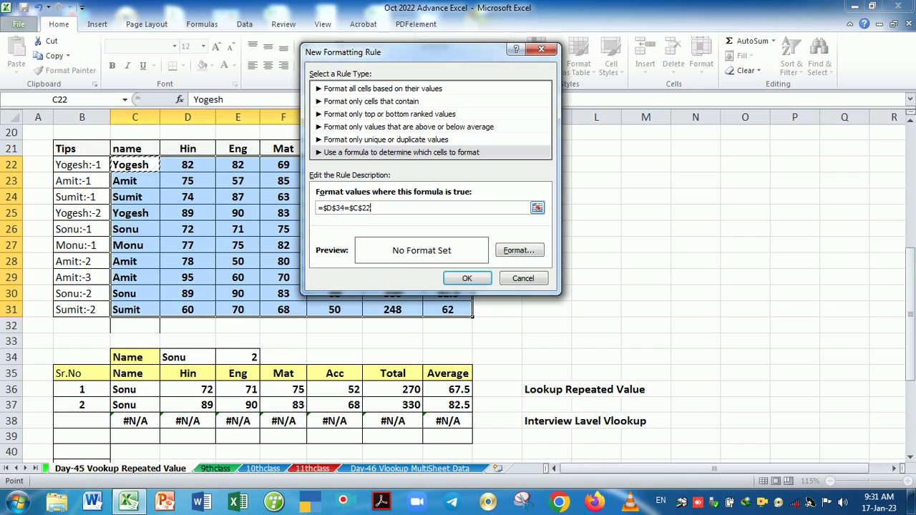
click(363, 208)
key(BackSpace)
- Give the rule a light blue fill and confirm it
click(519, 250)
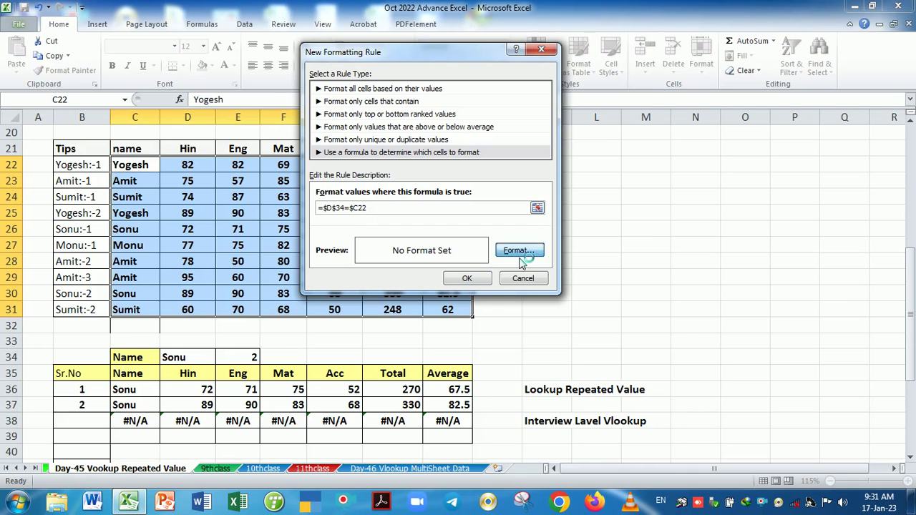
click(434, 43)
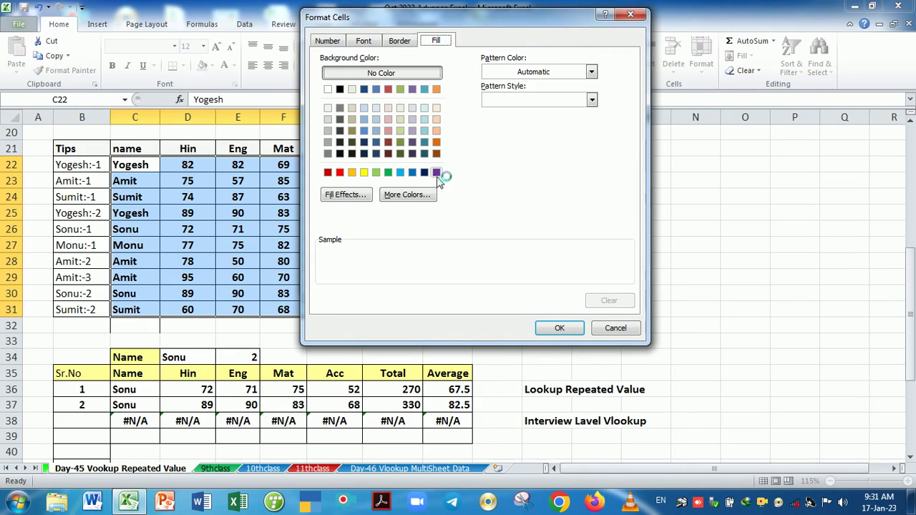
click(400, 172)
click(559, 328)
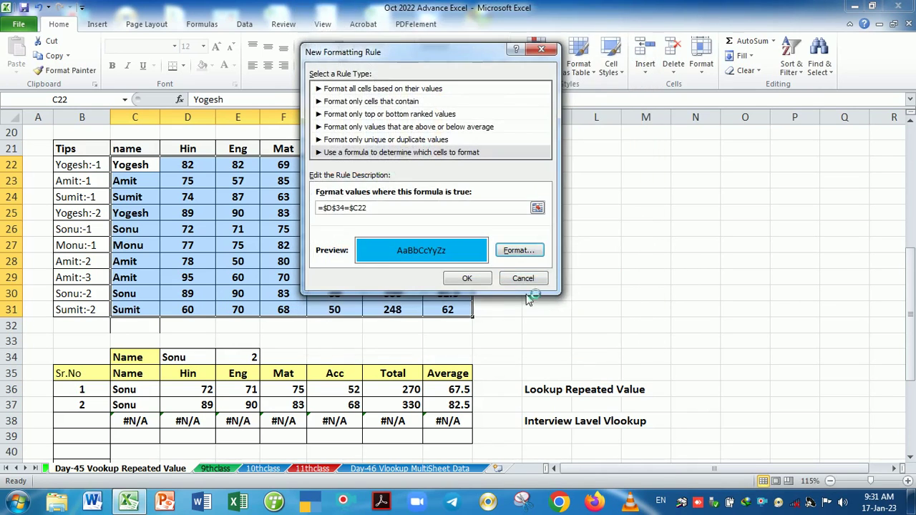
click(472, 281)
- Copy the name Sumit from C31 into lookup cell D34, then scroll to the Rollno table
click(335, 263)
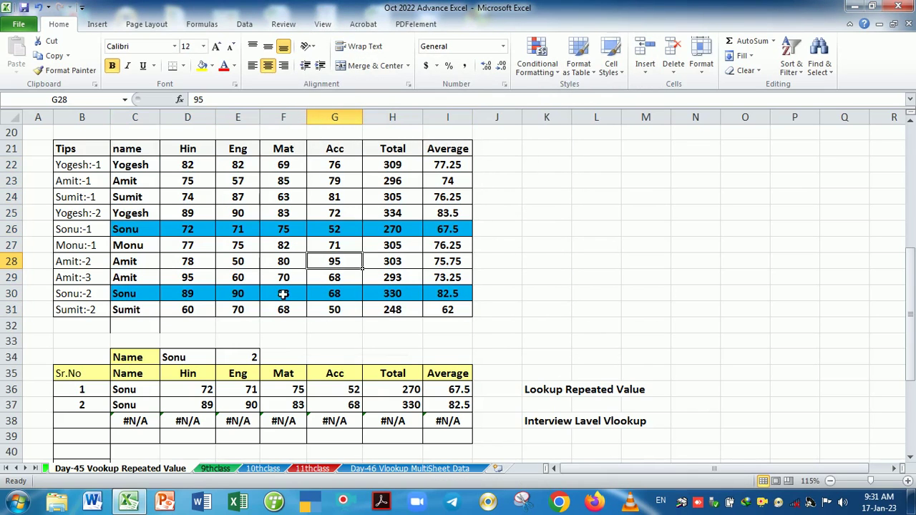
click(191, 361)
click(143, 310)
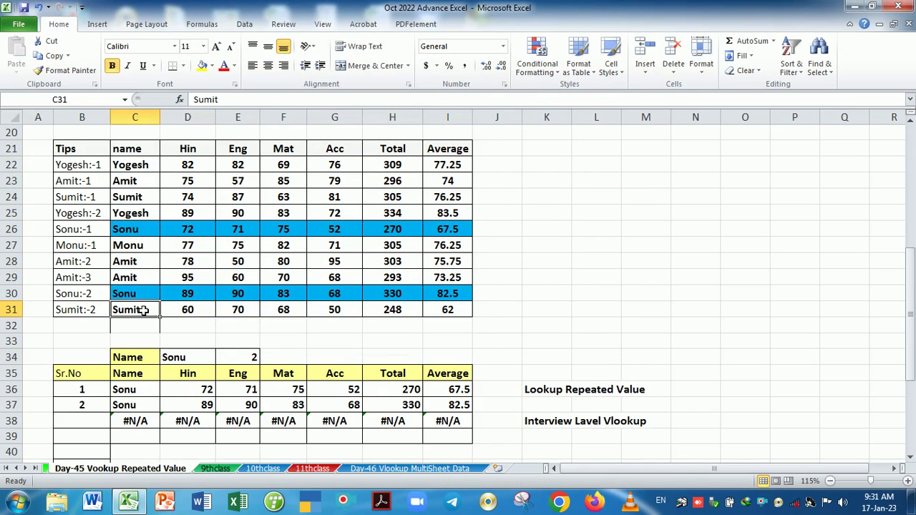
key(ctrl+c)
click(189, 359)
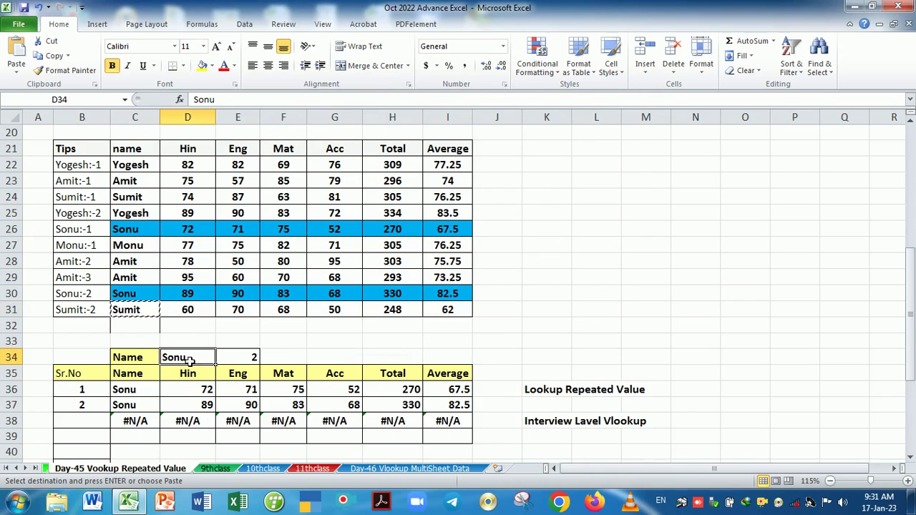
key(Return)
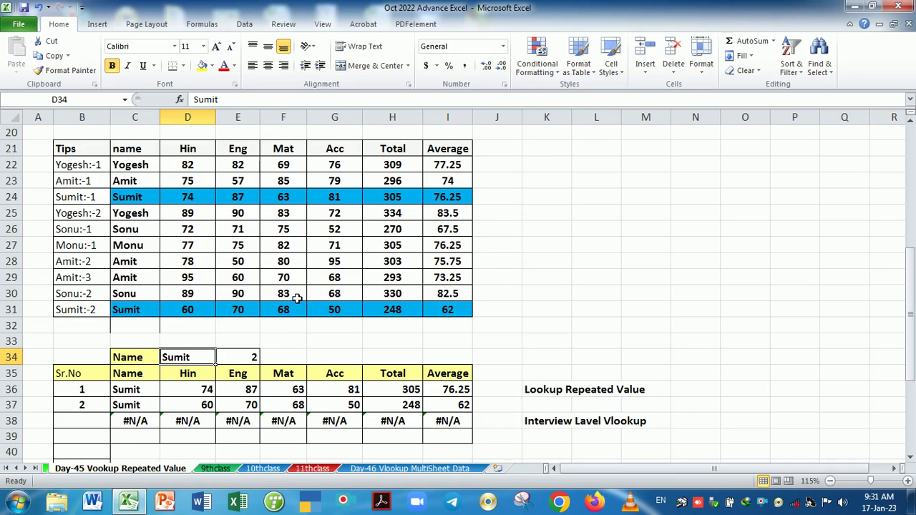
scroll(303, 312, down, 2)
scroll(303, 312, down, 3)
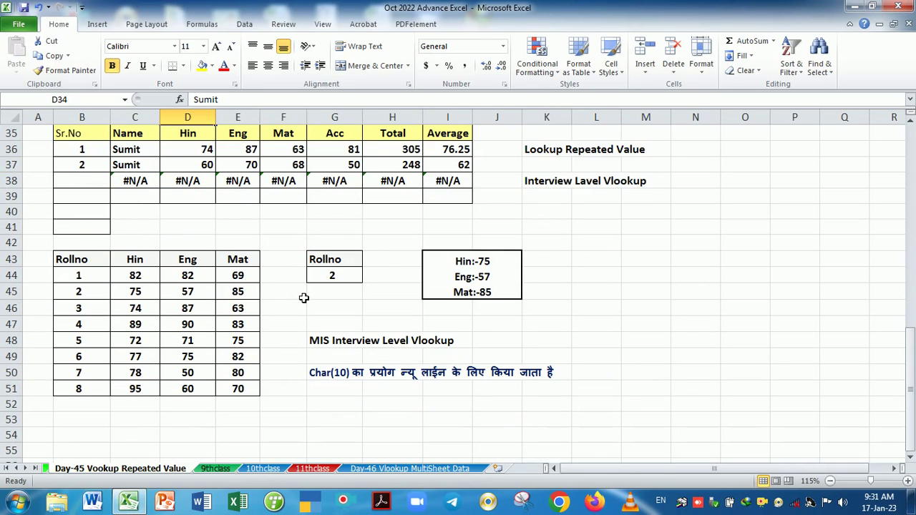
- Merge L43:M45 into one cell beside the Hin/Eng/Mat box
scroll(303, 298, down, 1)
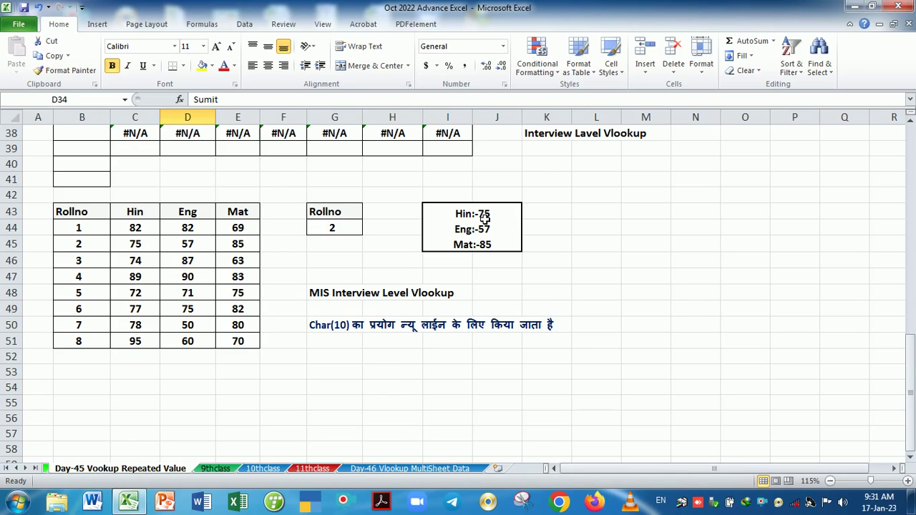
click(485, 220)
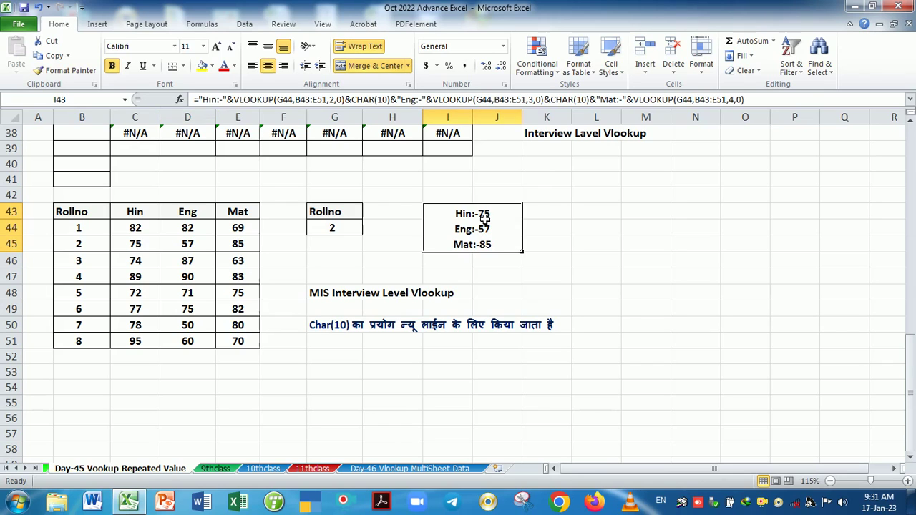
click(514, 291)
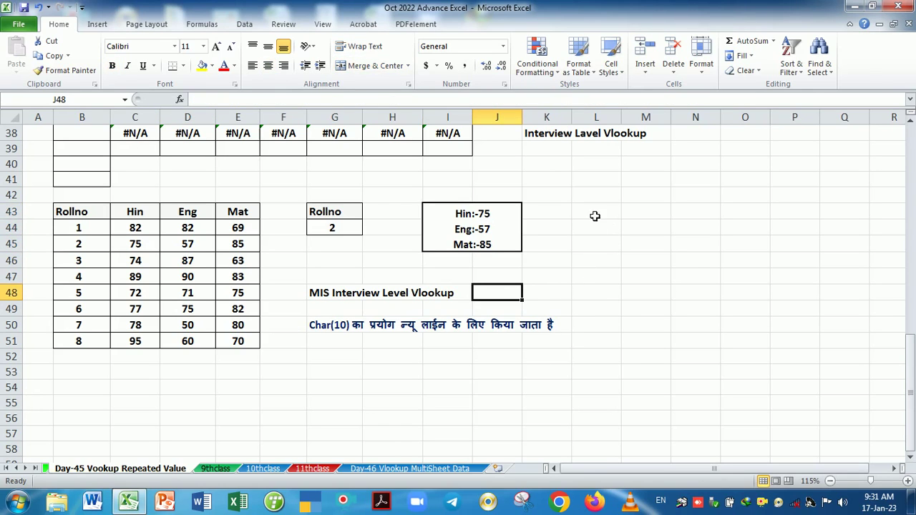
drag(593, 212, 668, 252)
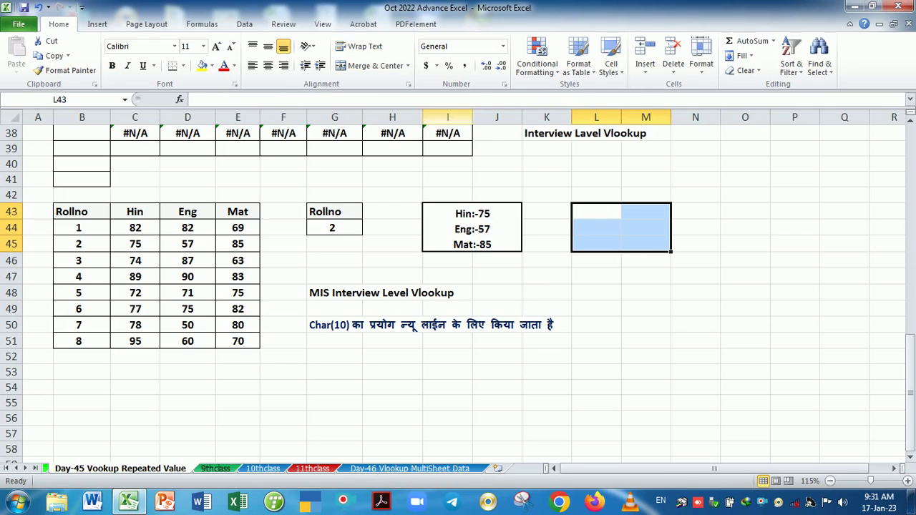
click(375, 66)
click(646, 321)
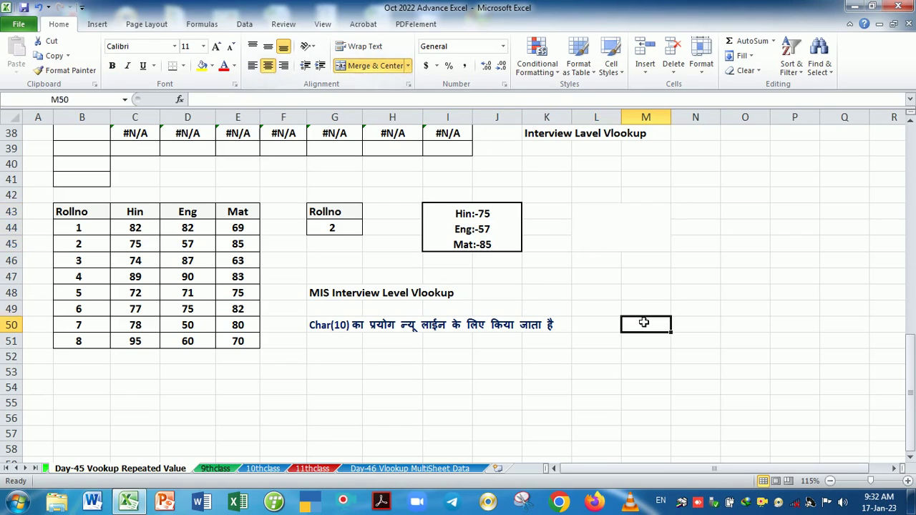
- Add an outside border around the merged L43 cell
click(609, 237)
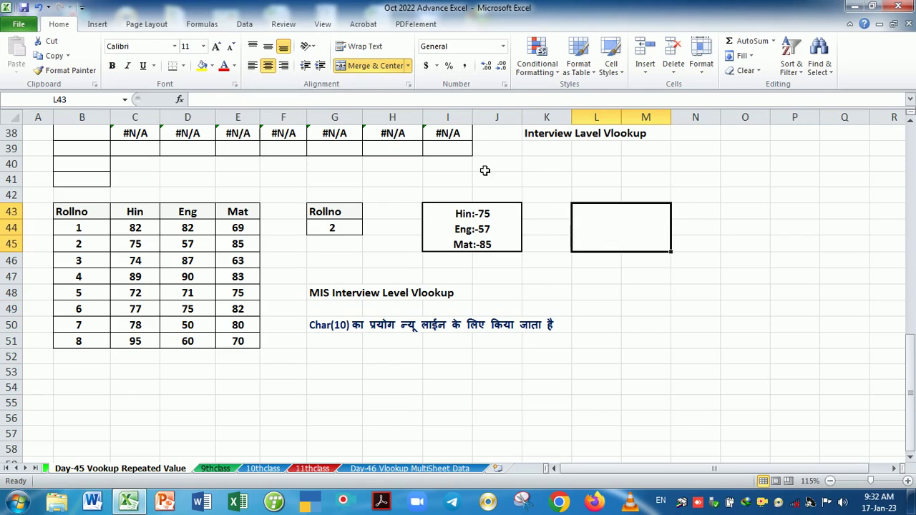
click(183, 66)
click(215, 187)
click(568, 291)
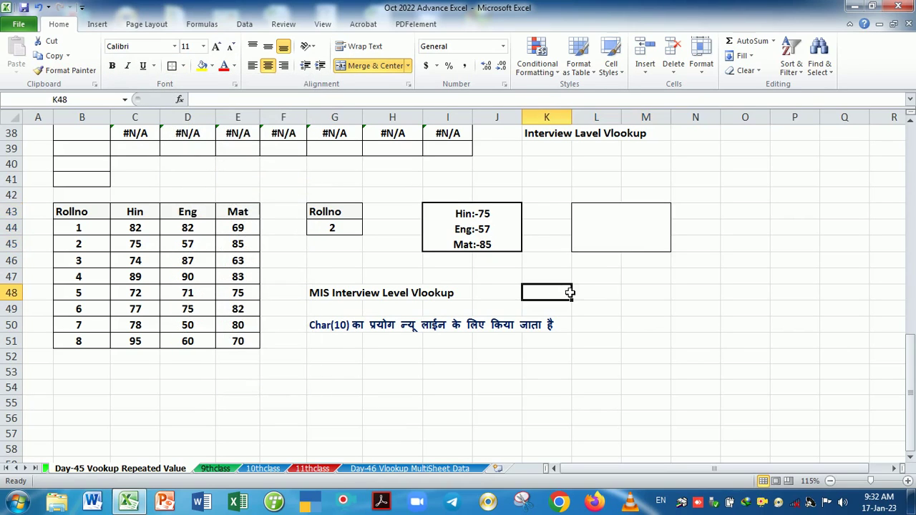
click(628, 235)
- Type ="Hin:-"&VLOOKUP(G44,B43:E51,2,0)&CHAR(10) into L43
text(=)
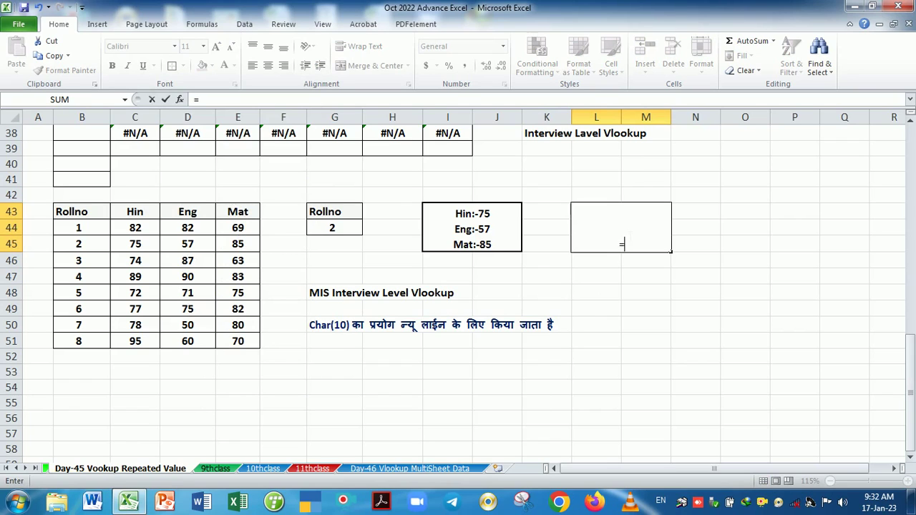
text("Hin)
text(")
key(BackSpace)
text(:-)
text(")
text(&vl)
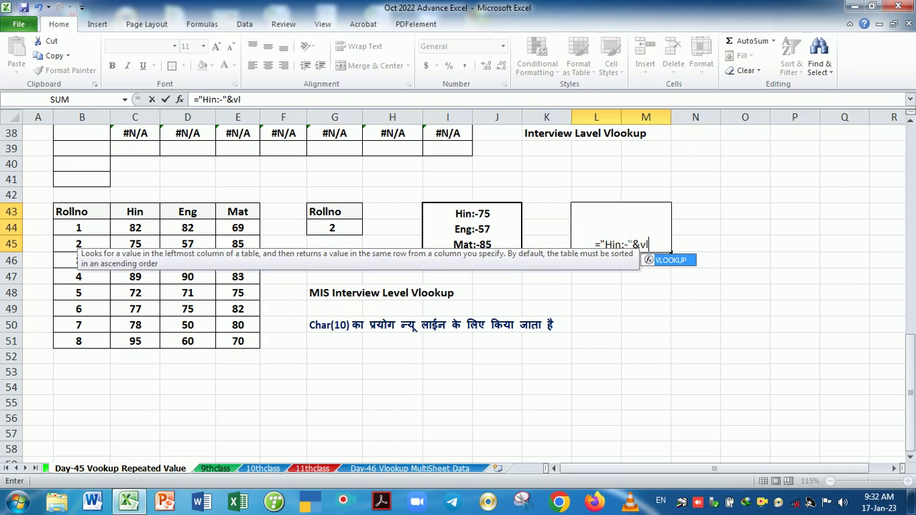
key(Tab)
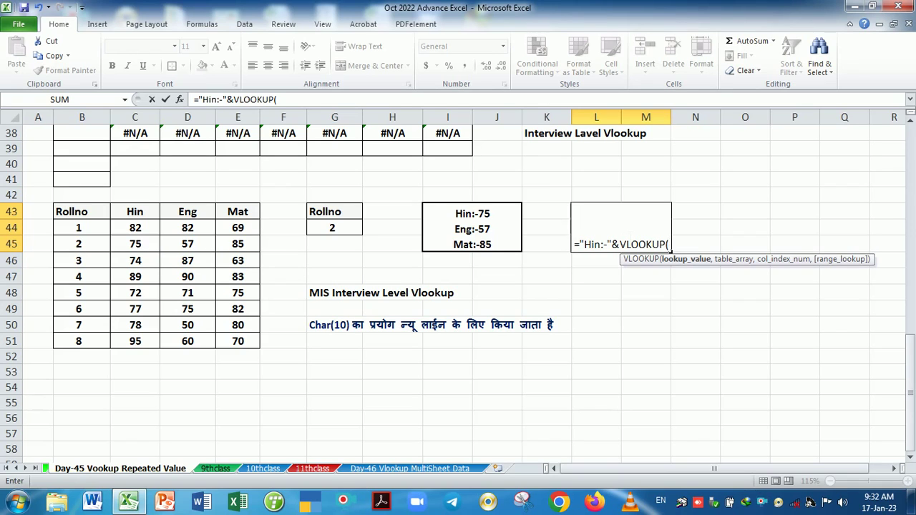
click(331, 234)
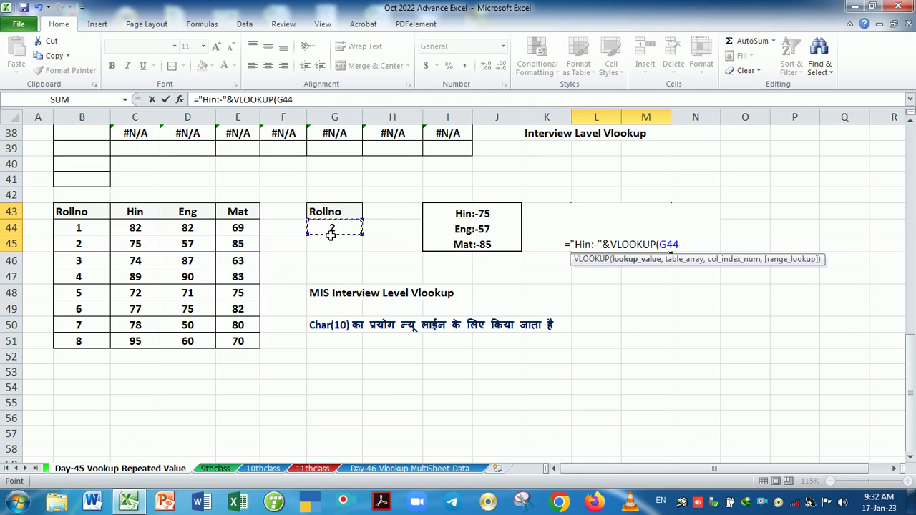
text(,)
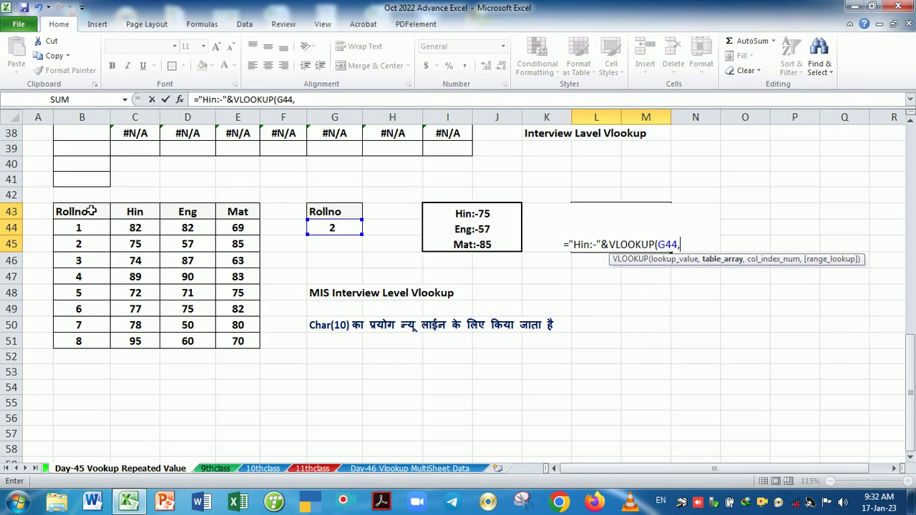
drag(91, 211, 234, 348)
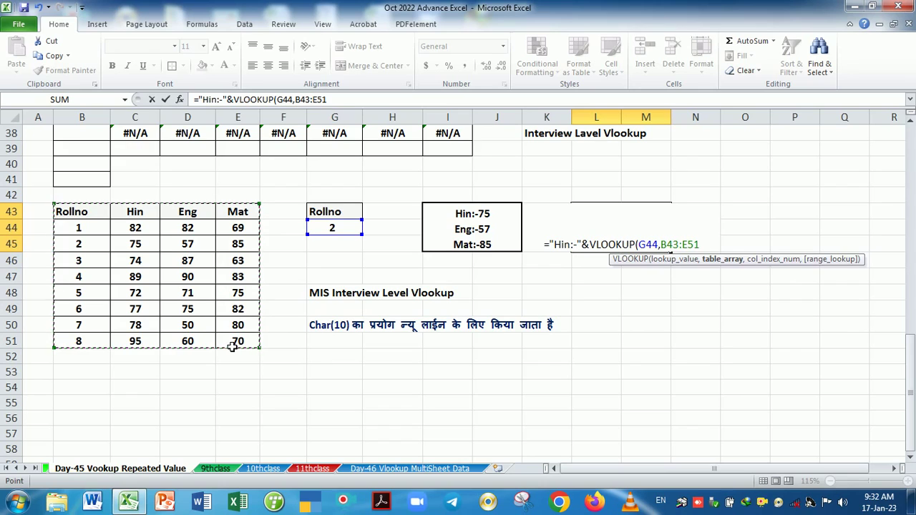
text(,)
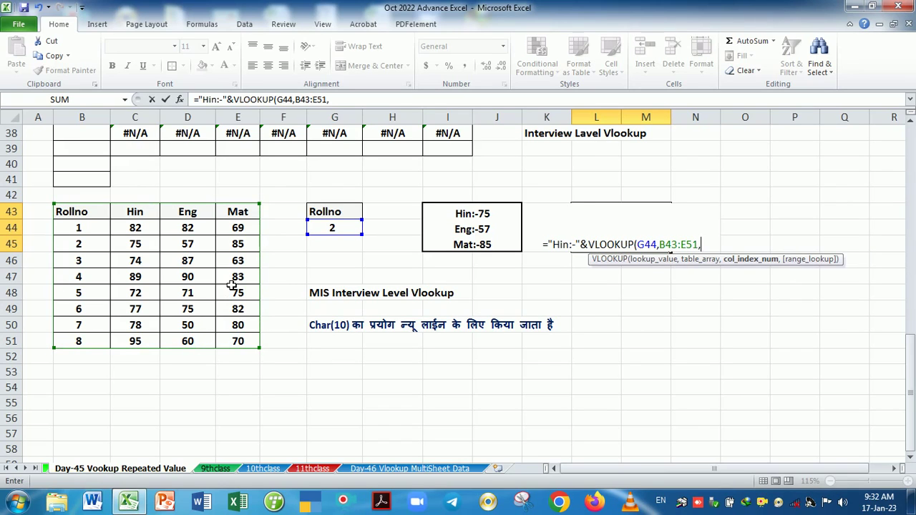
text(2)
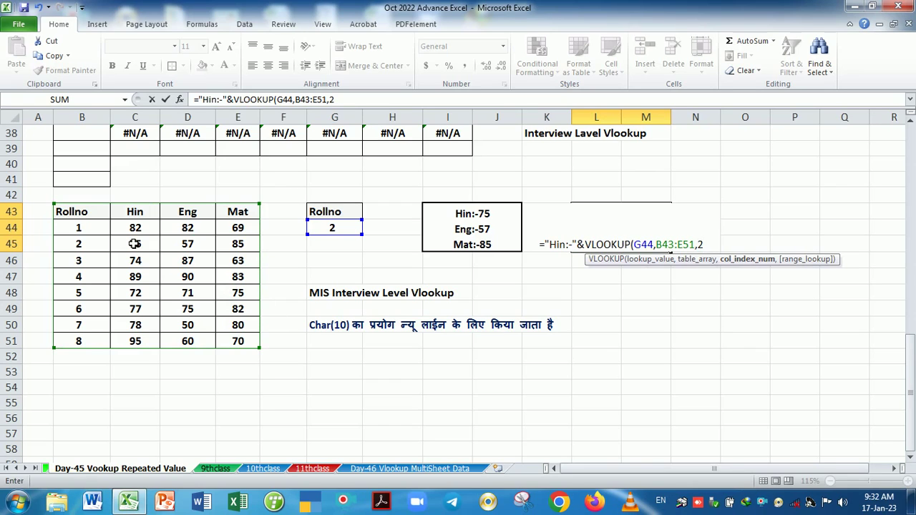
text(,0)
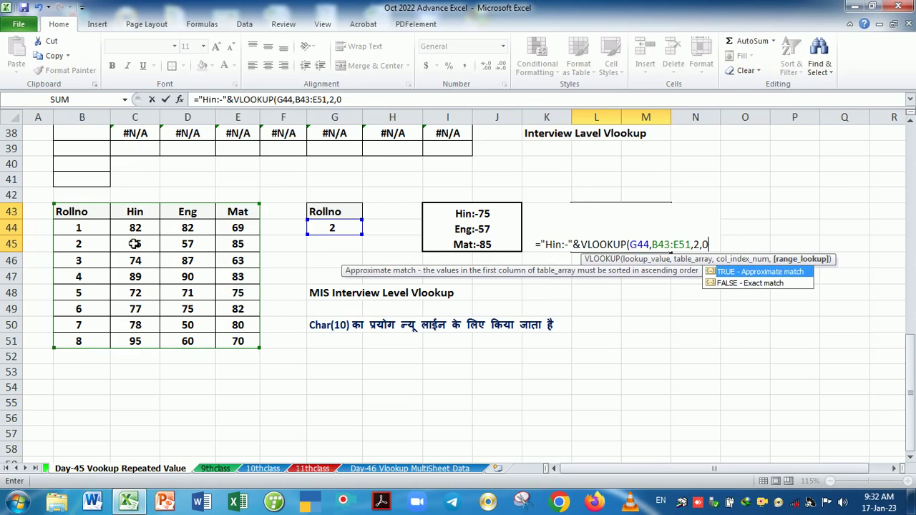
text())
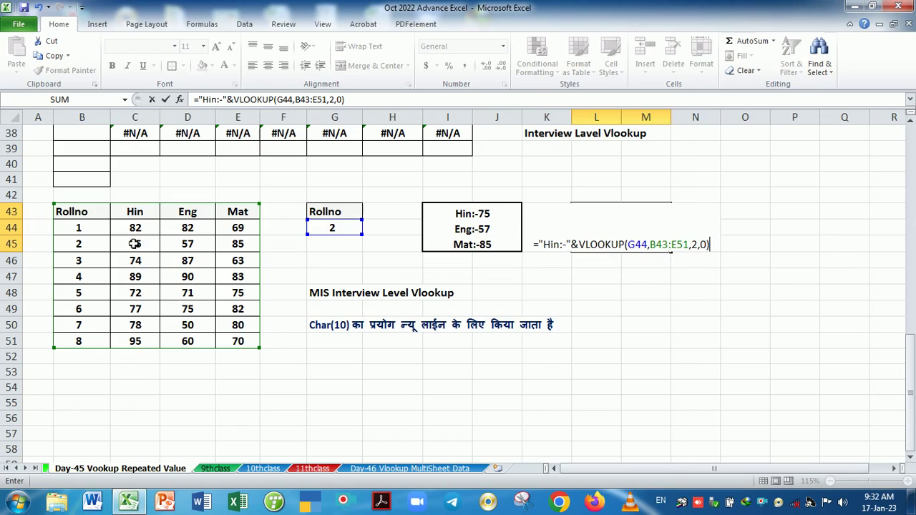
text(&ch)
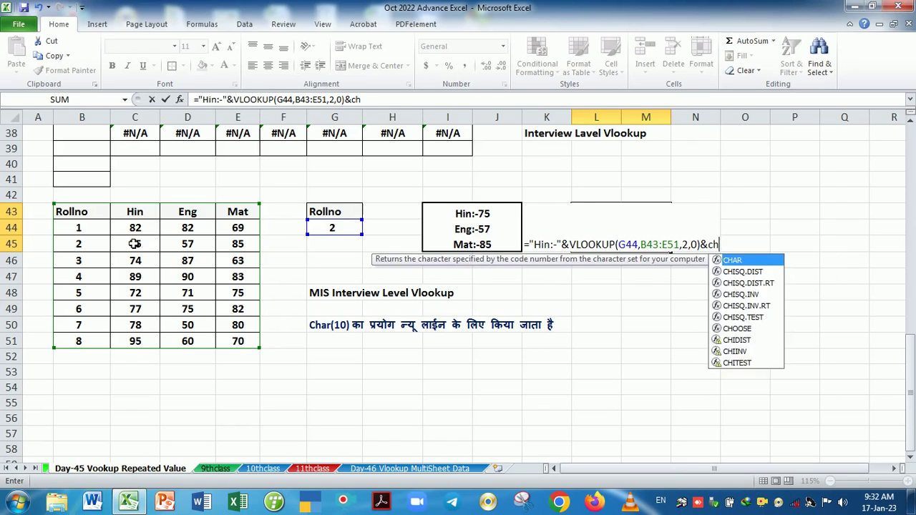
text(ar)
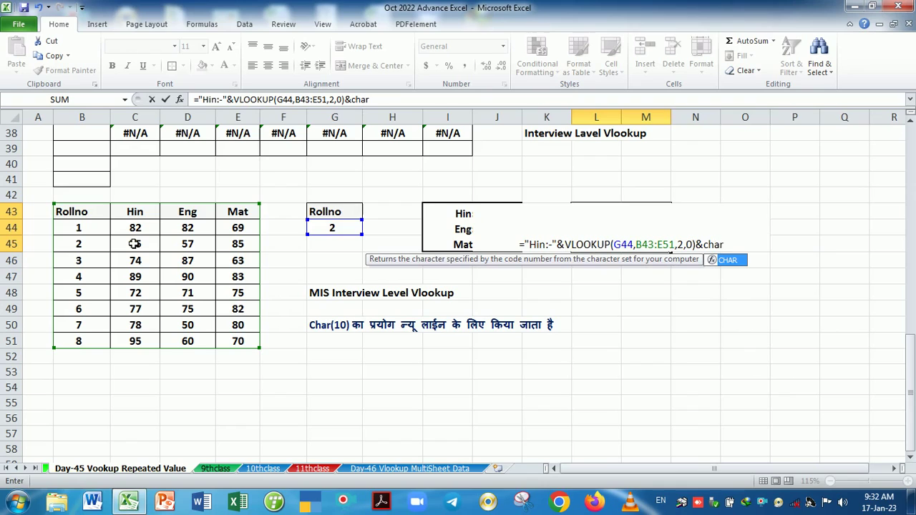
key(Tab)
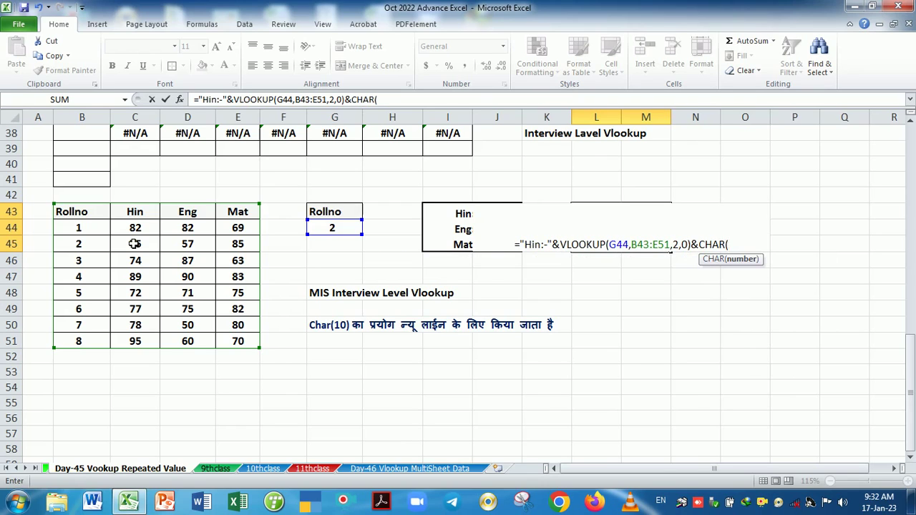
text(10))
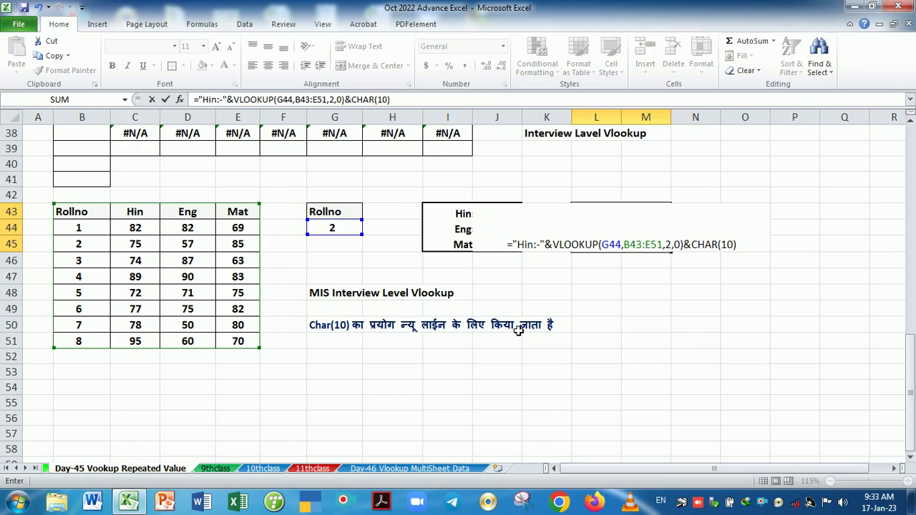
- Append &"Eng:-"&VLOOKUP(G44,B43:E51,3,0)&CHAR( to the L43 formula
text(&)
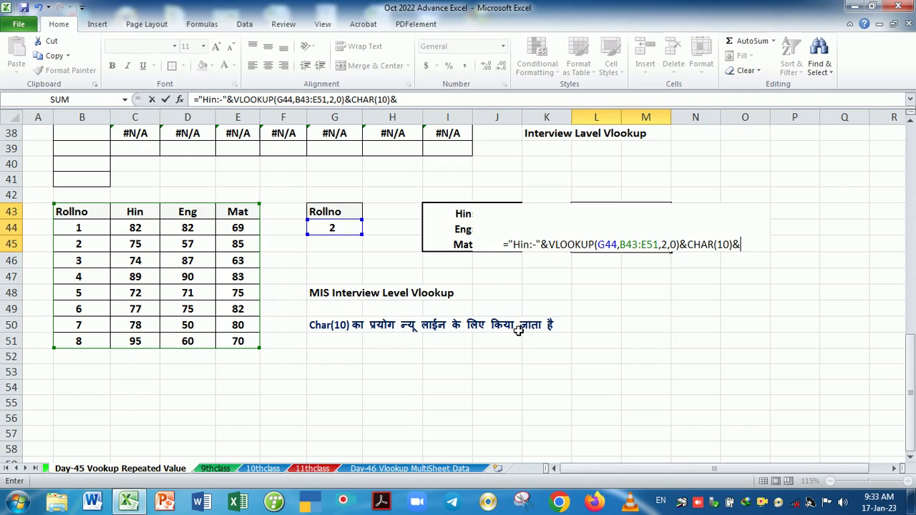
text("eng)
key(BackSpace)
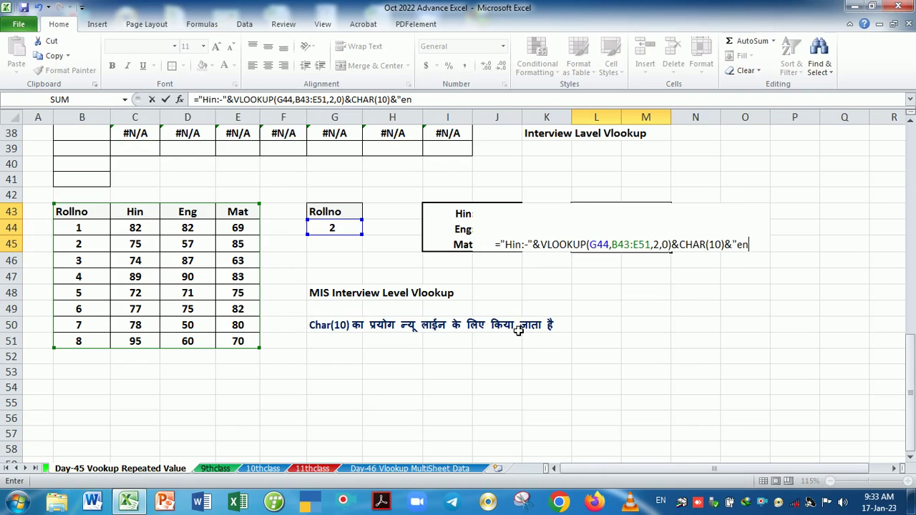
key(BackSpace)
key(BackSpace)
text(Eng")
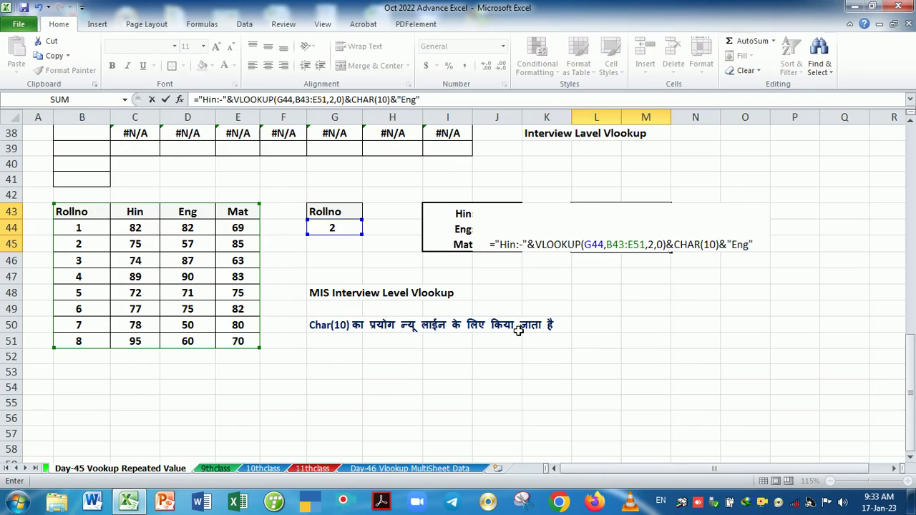
key(BackSpace)
text(:-")
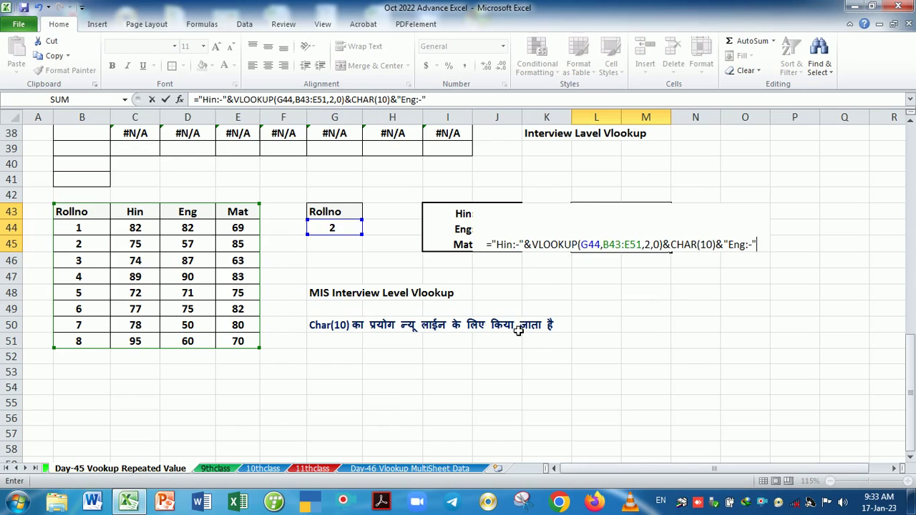
text(&vl)
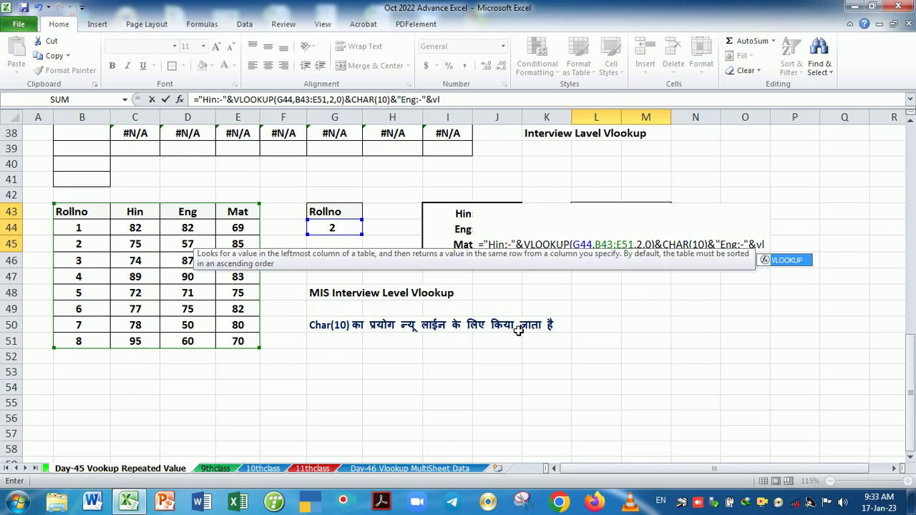
key(Tab)
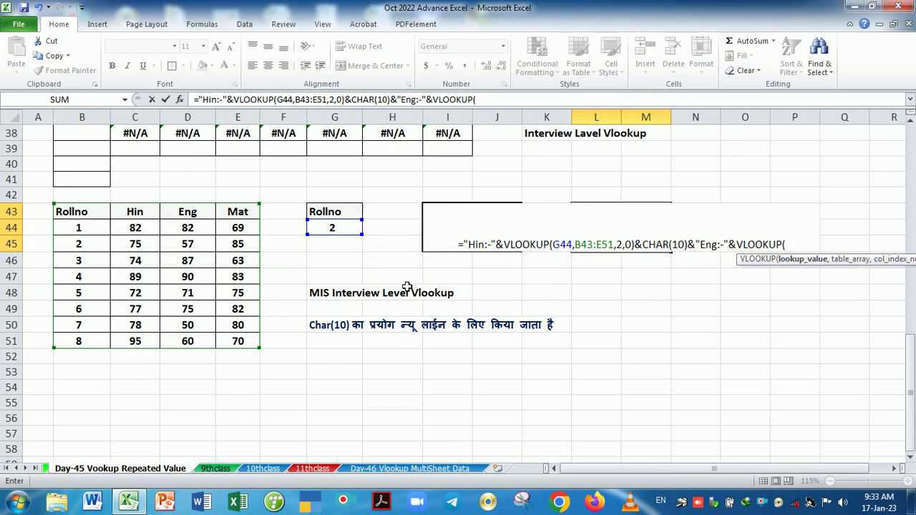
click(342, 230)
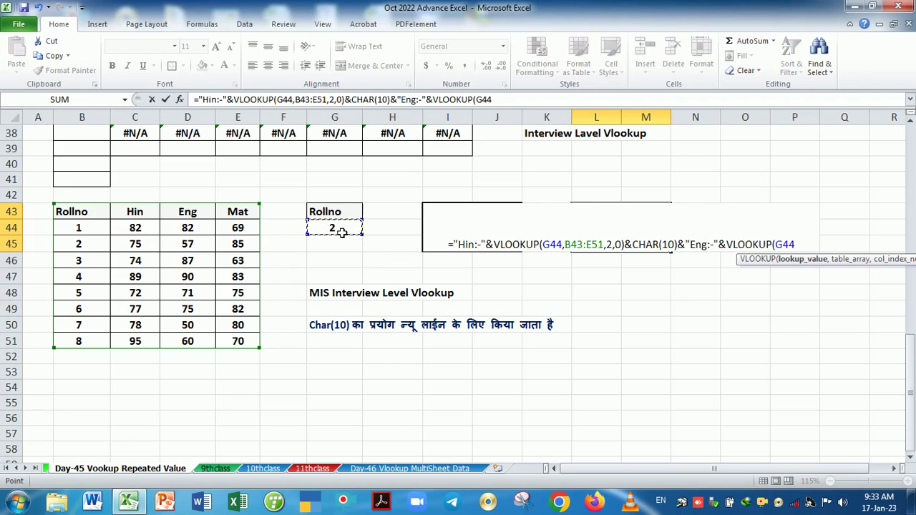
text(,)
drag(78, 213, 246, 345)
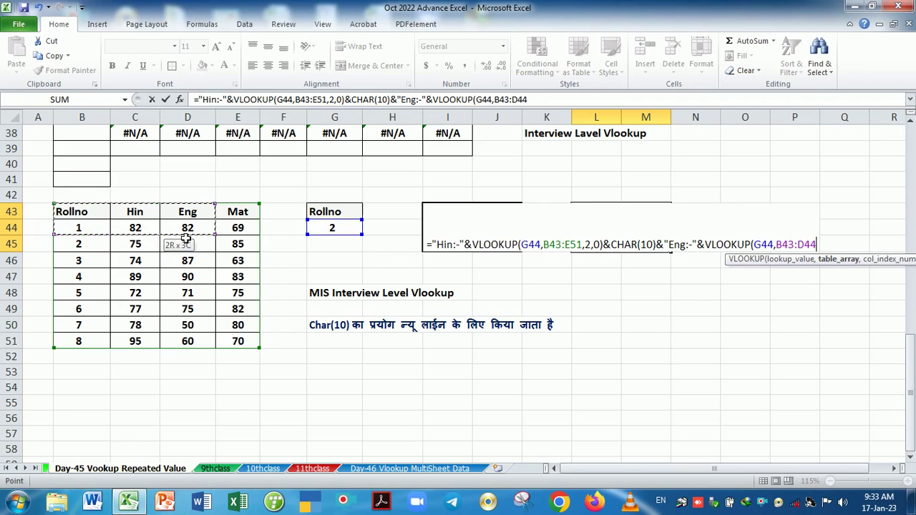
text(,)
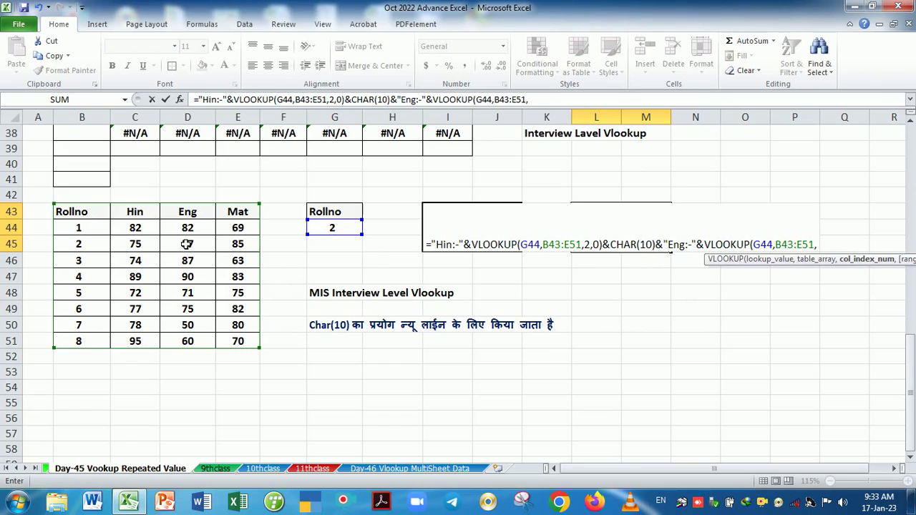
text(3)
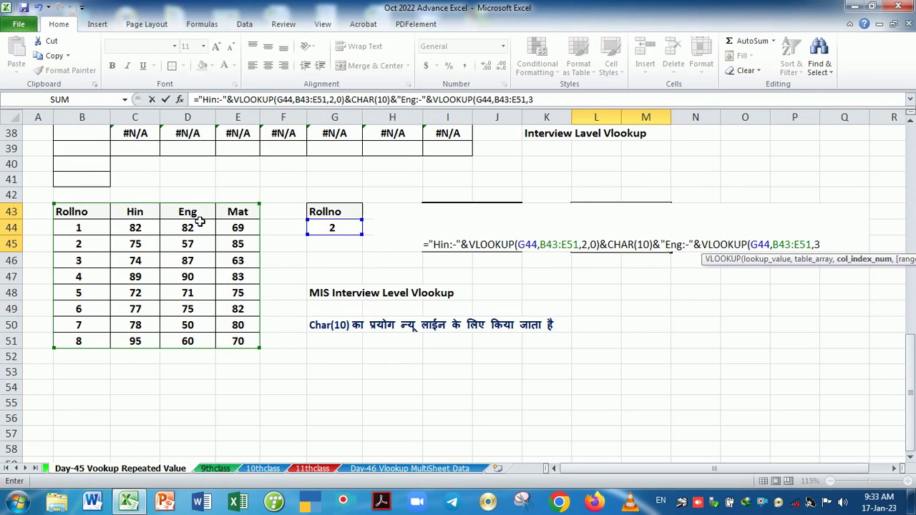
text(,0))
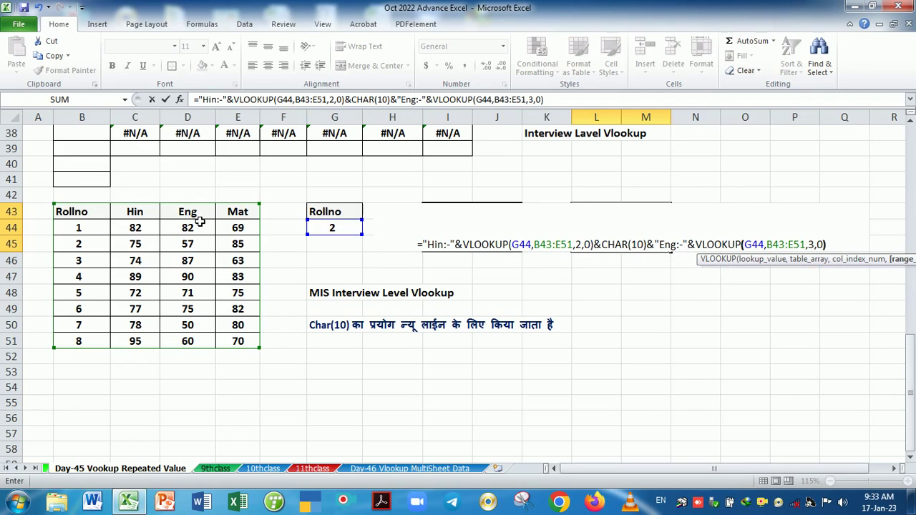
text(&ch)
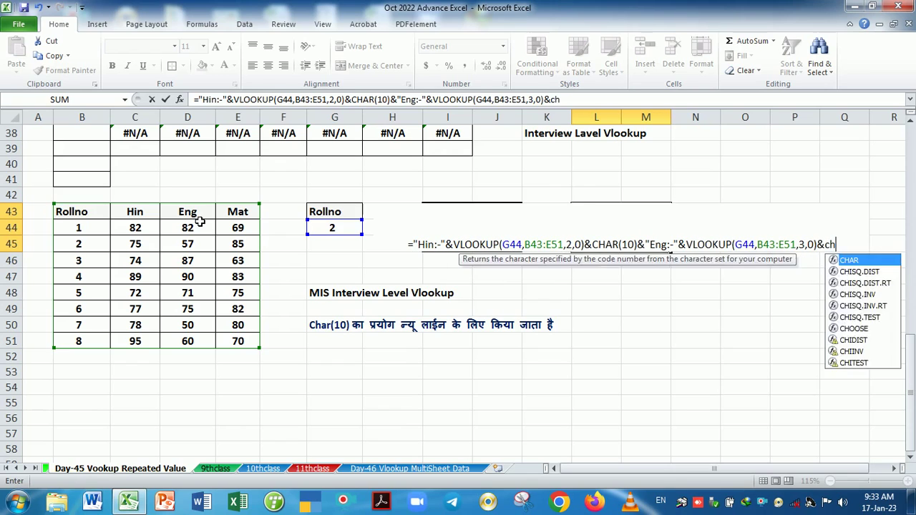
text(r)
key(BackSpace)
- Finish with CHAR(10)&"Mat:-"&VLOOKUP(G44,B43:E51,4,0) and enter the L43 formula
text(ar)
key(Tab)
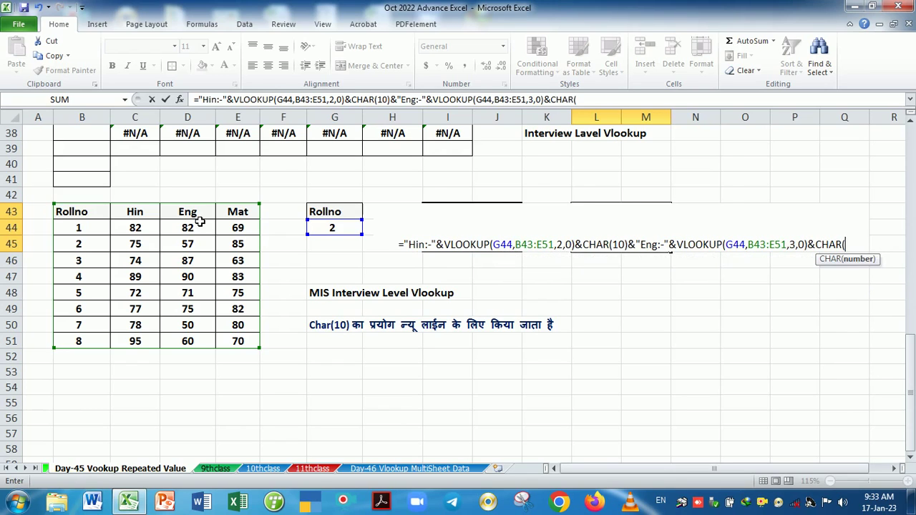
text(10))
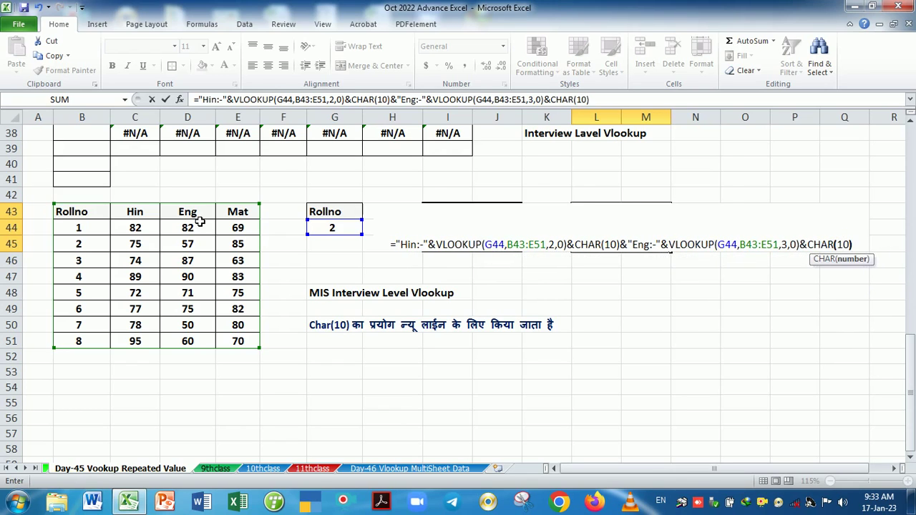
text(&)
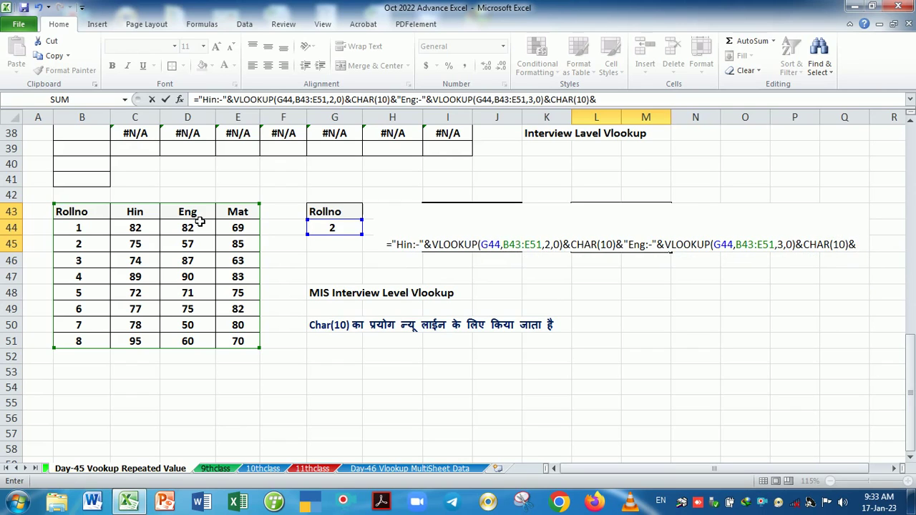
text(")
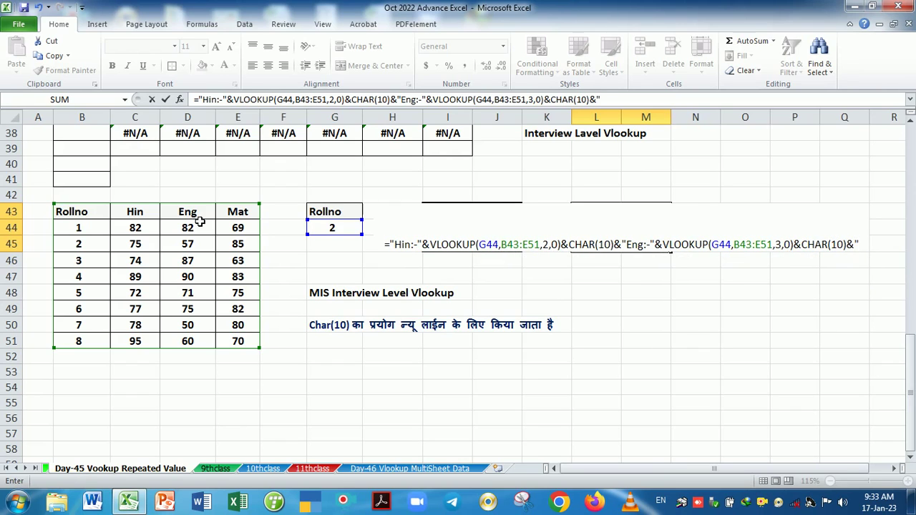
text(Mat)
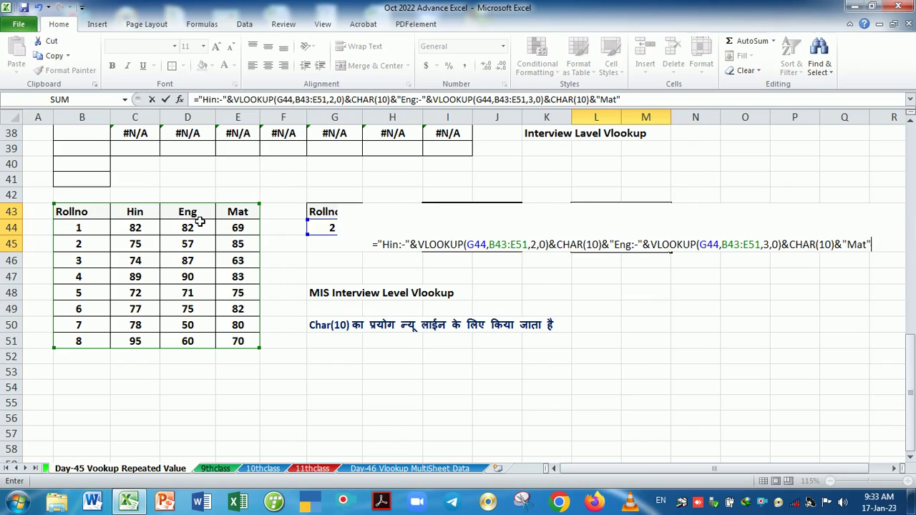
text(:-)
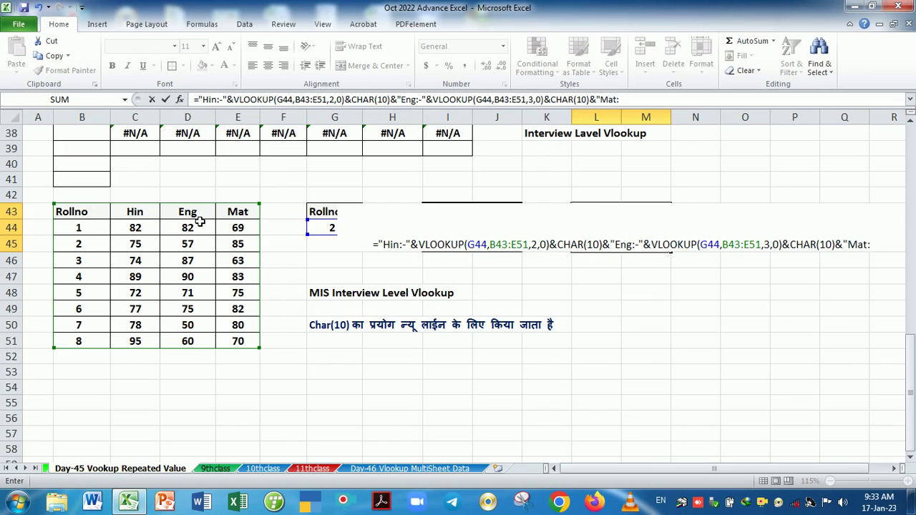
text("&)
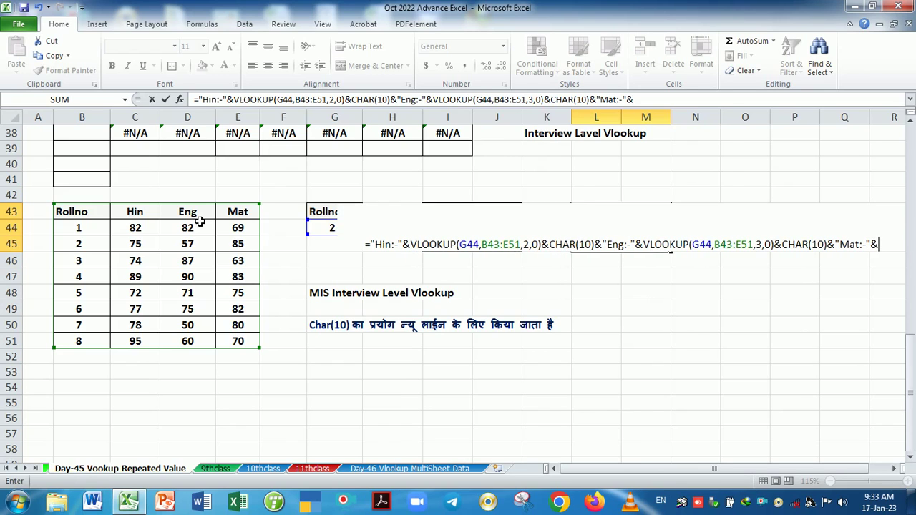
text(vl)
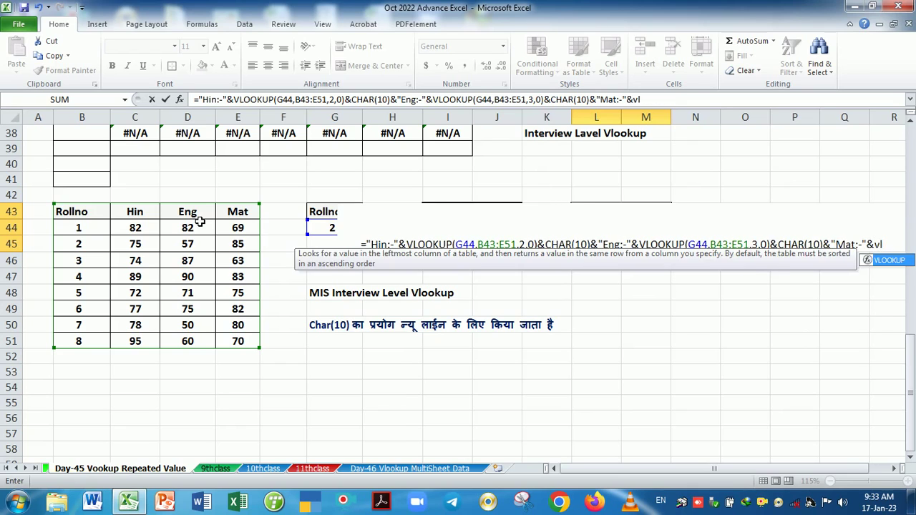
key(Tab)
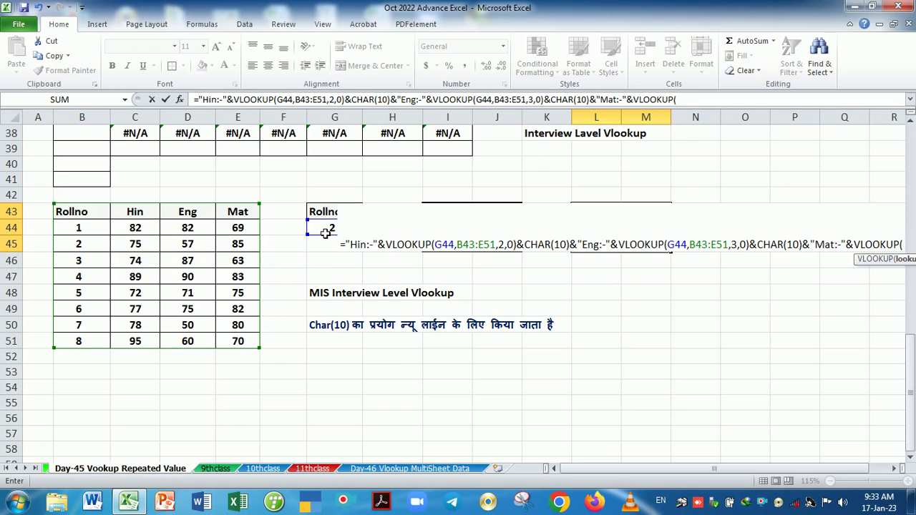
click(325, 231)
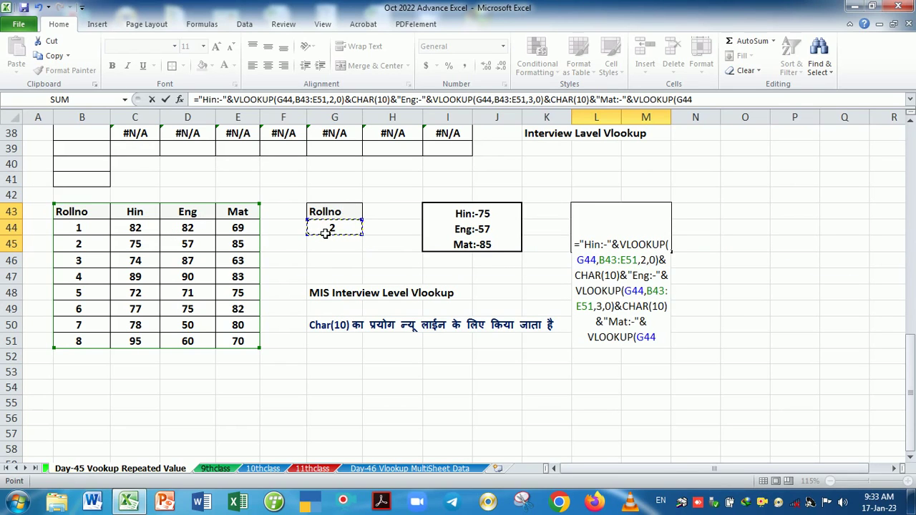
text(,)
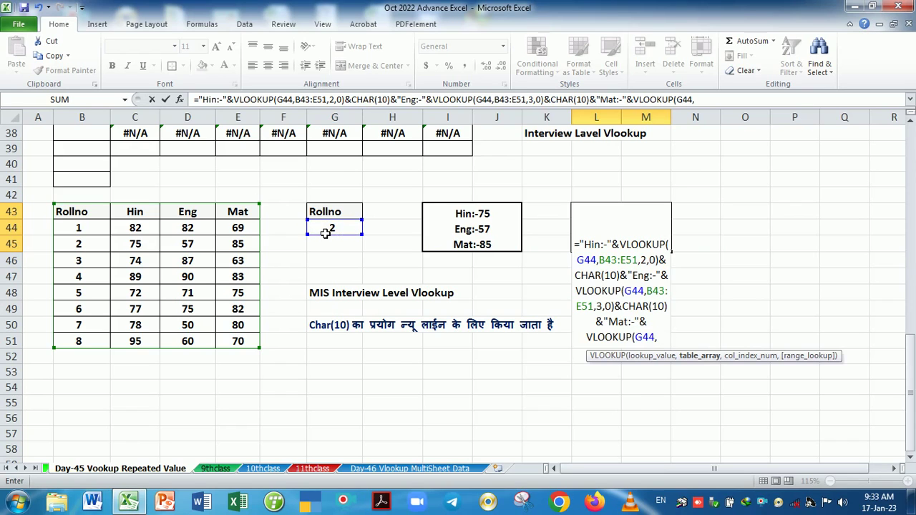
drag(86, 216, 236, 340)
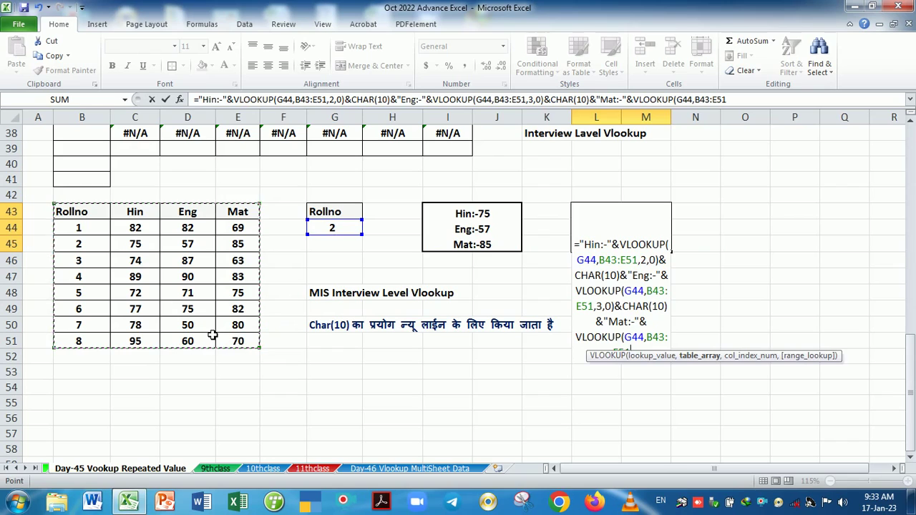
text(,)
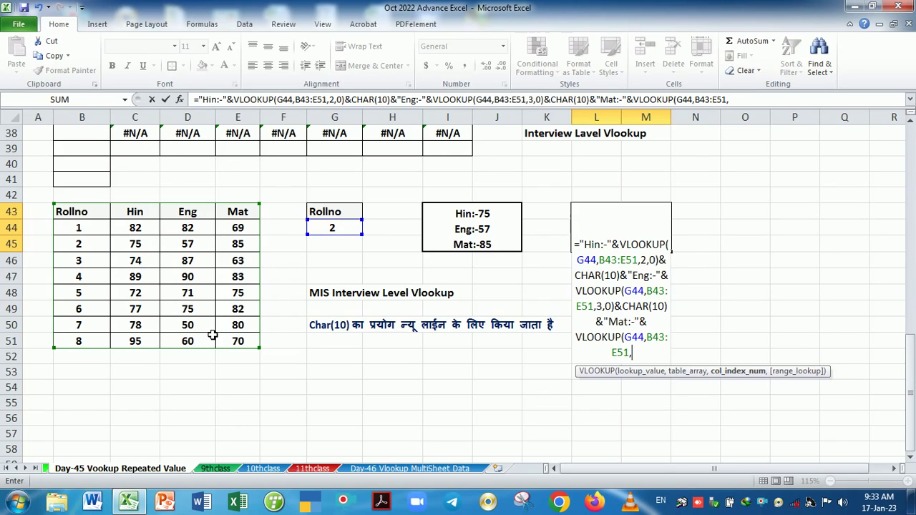
text(4,0)
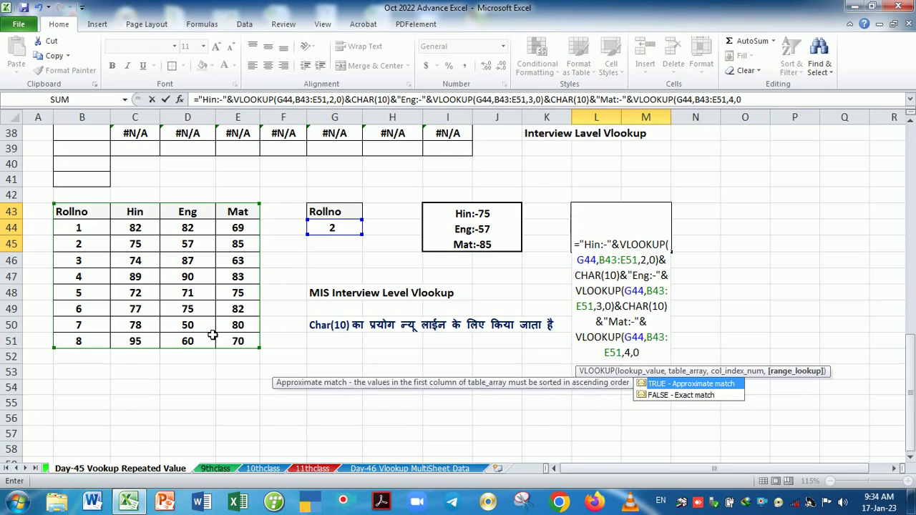
text())
key(Return)
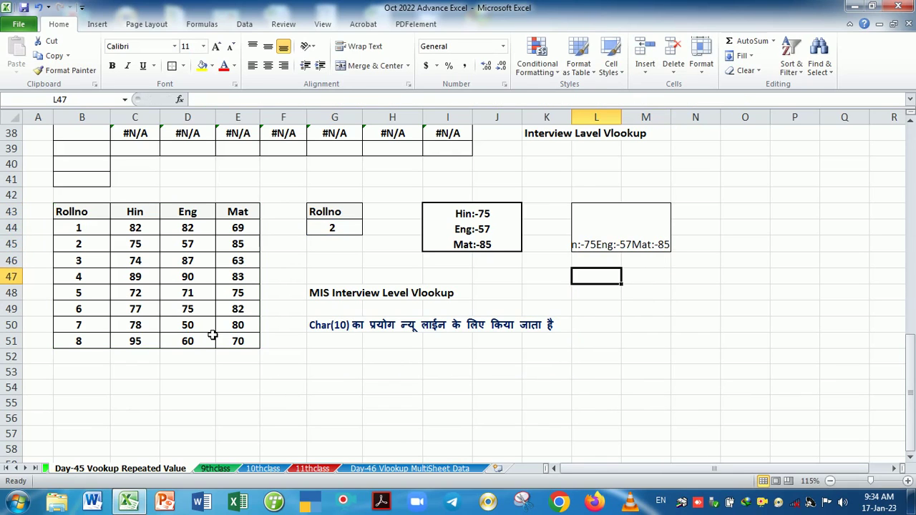
- Apply Wrap Text and bold to the merged L43 summary cell
click(609, 244)
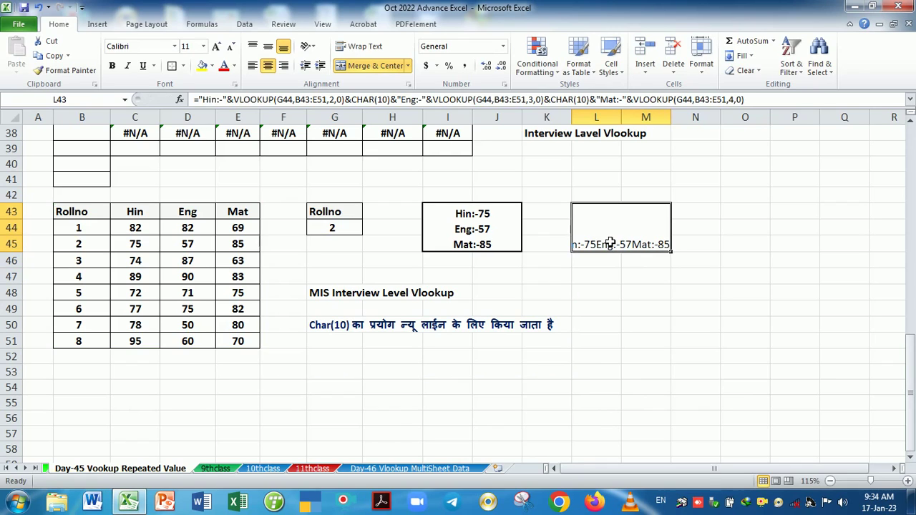
click(362, 47)
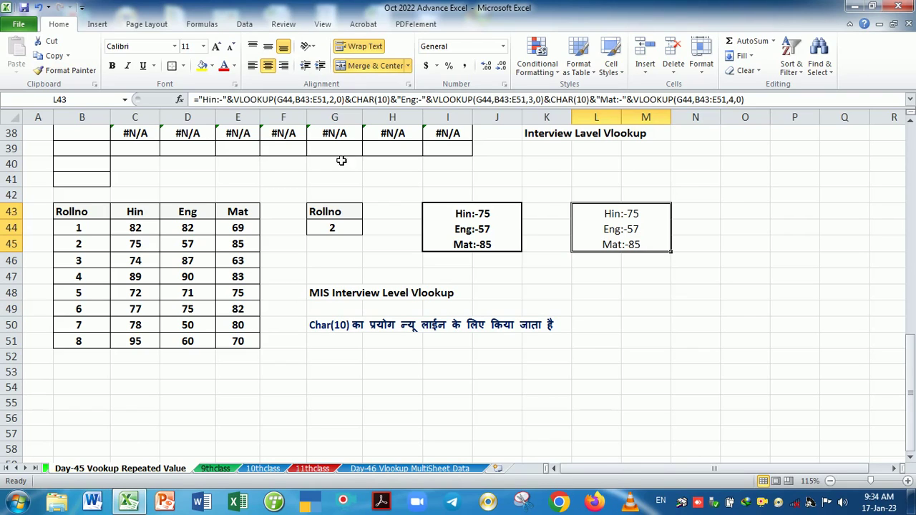
click(111, 65)
click(694, 319)
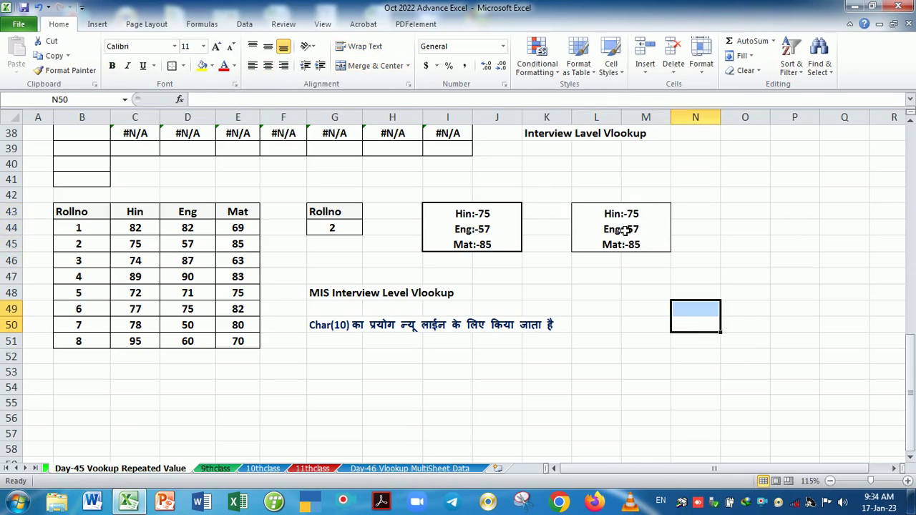
click(621, 229)
- Re-commit the L43 formula so the summary wraps onto three lines
double_click(621, 229)
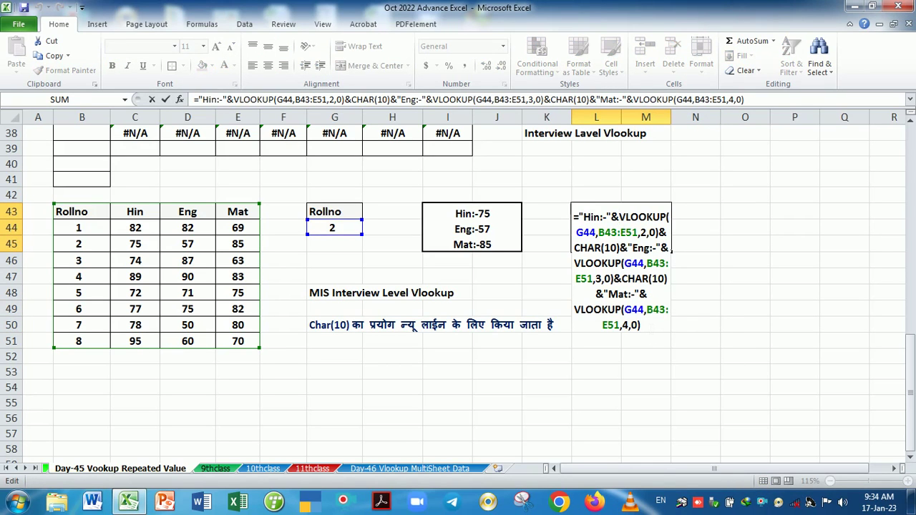
key(Return)
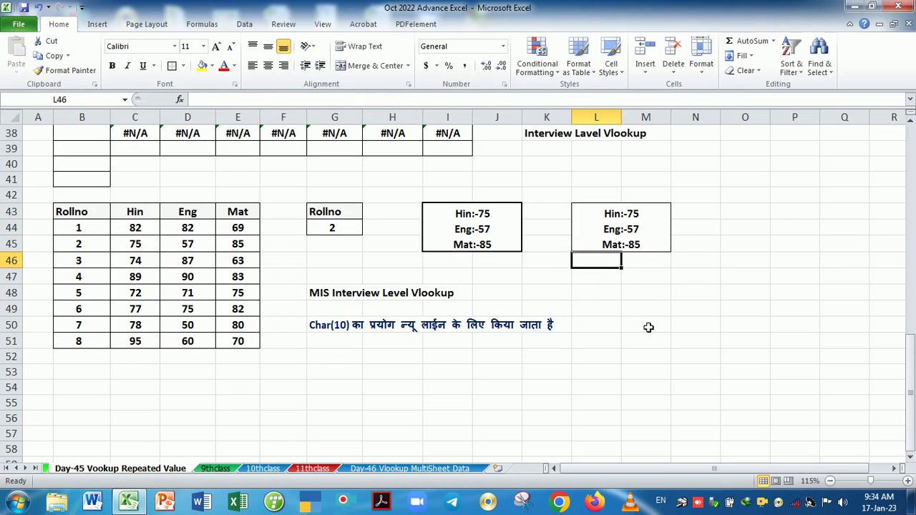
double_click(648, 237)
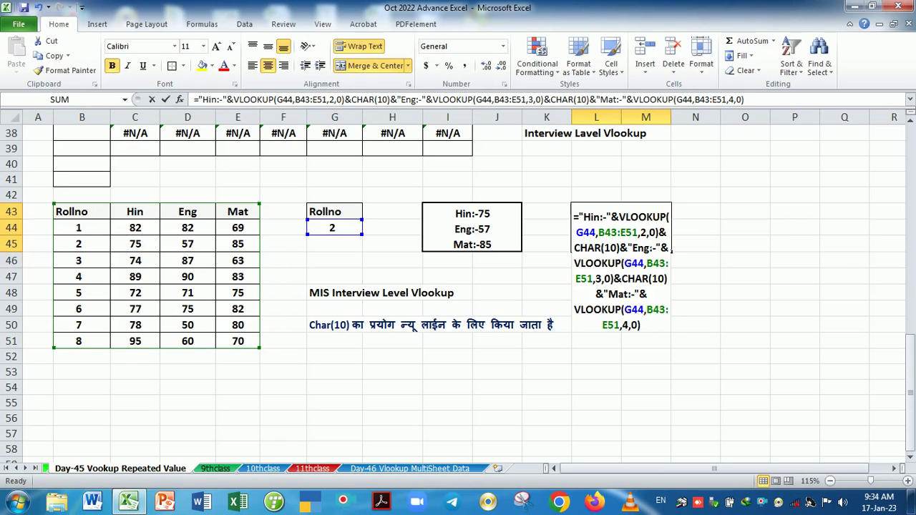
click(641, 324)
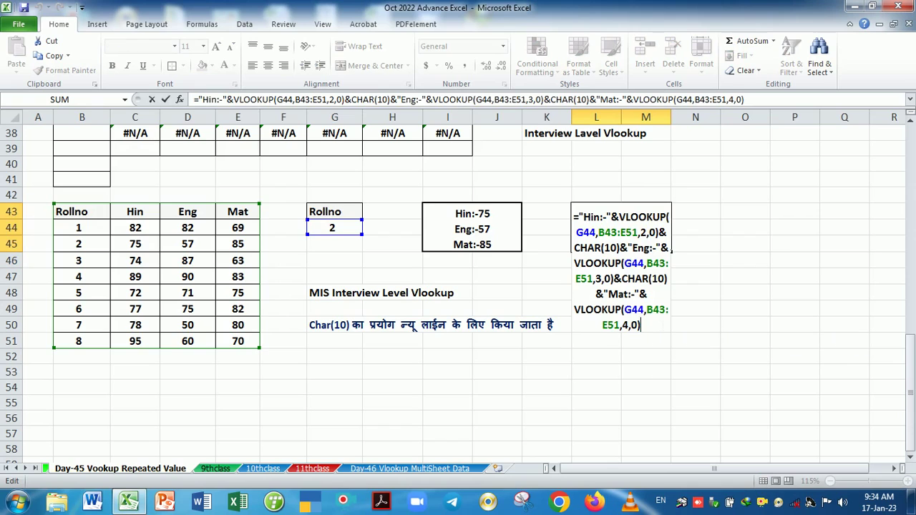
key(Return)
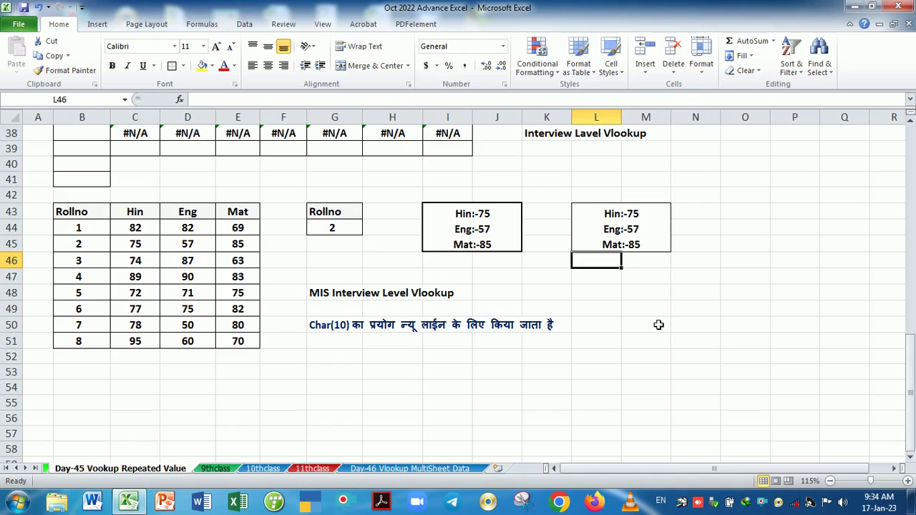
click(609, 227)
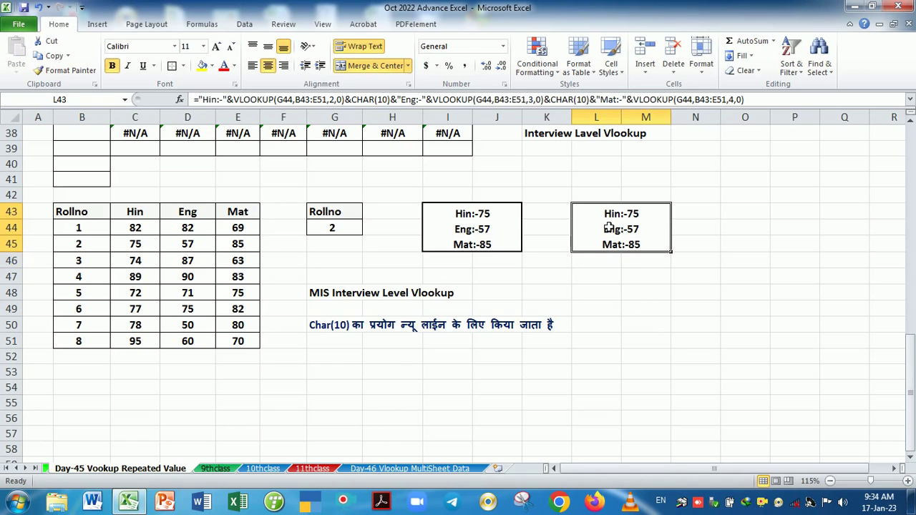
double_click(608, 227)
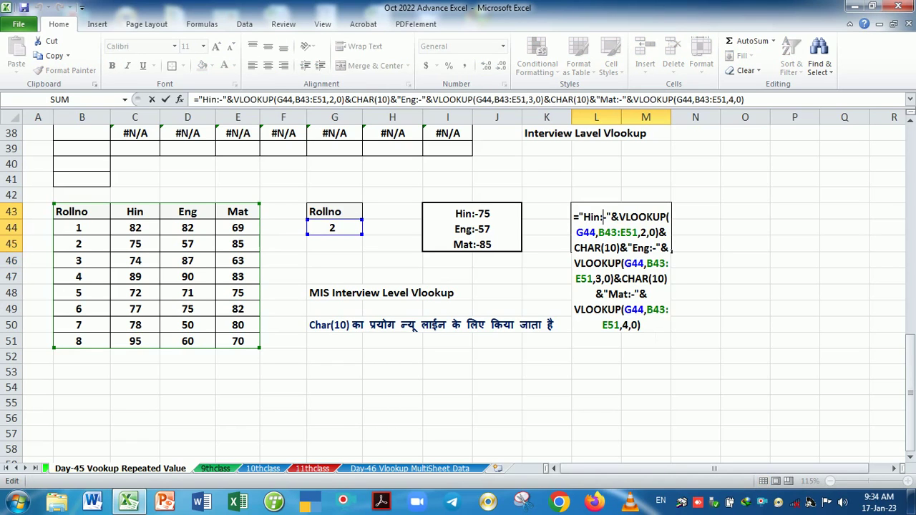
click(641, 325)
key(Return)
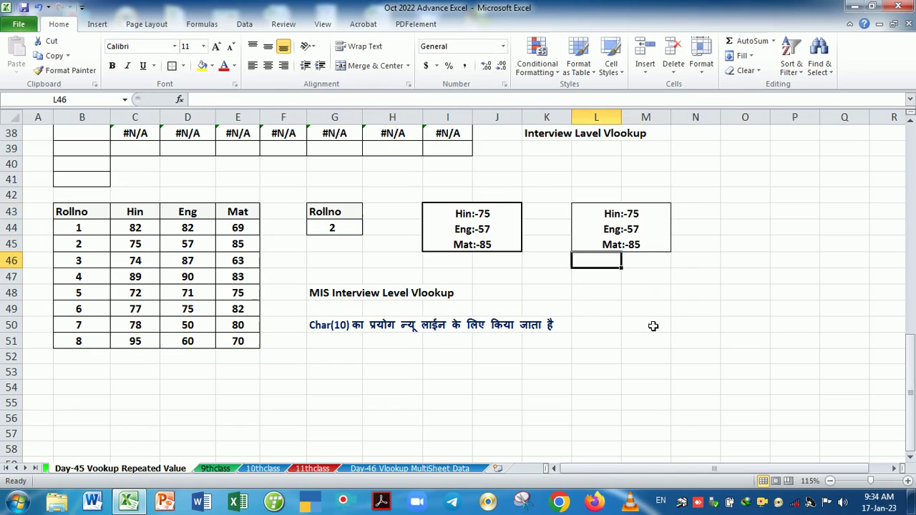
- Set the roll number in G44 to 8 and select the marks table B44:E51
click(327, 232)
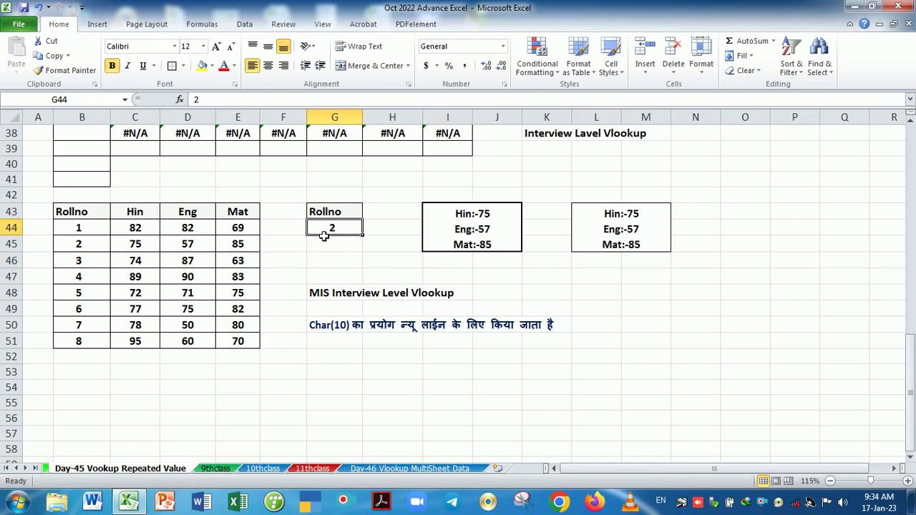
text(8)
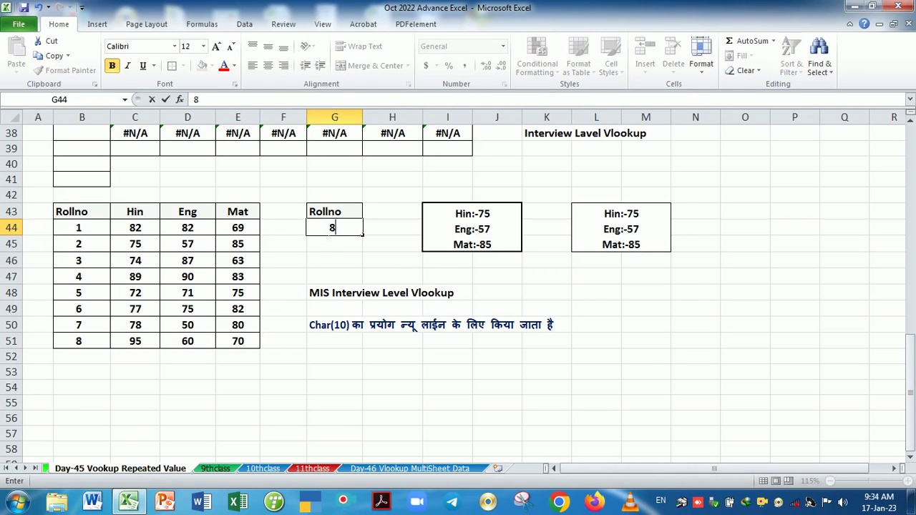
key(Return)
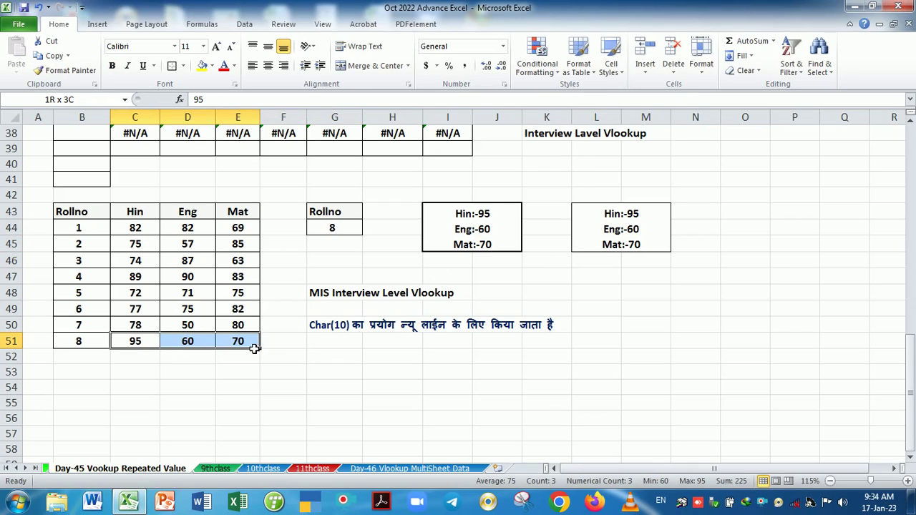
drag(136, 344, 254, 349)
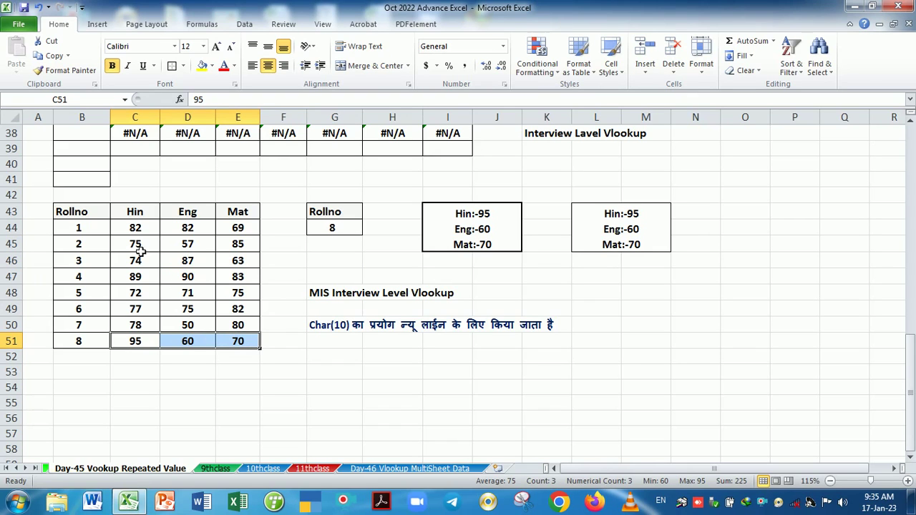
drag(98, 229, 246, 344)
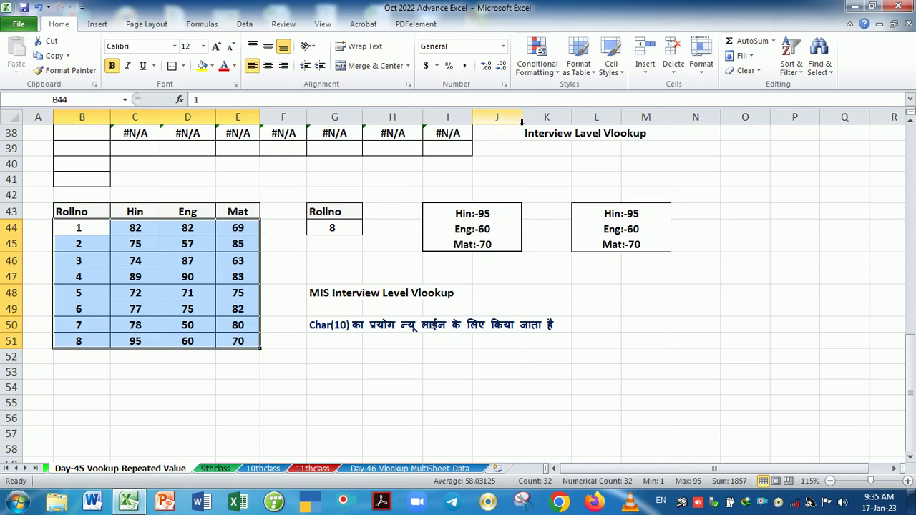
- Create a new formula-based conditional formatting rule =$G$44=$B44 for the marks table
click(536, 75)
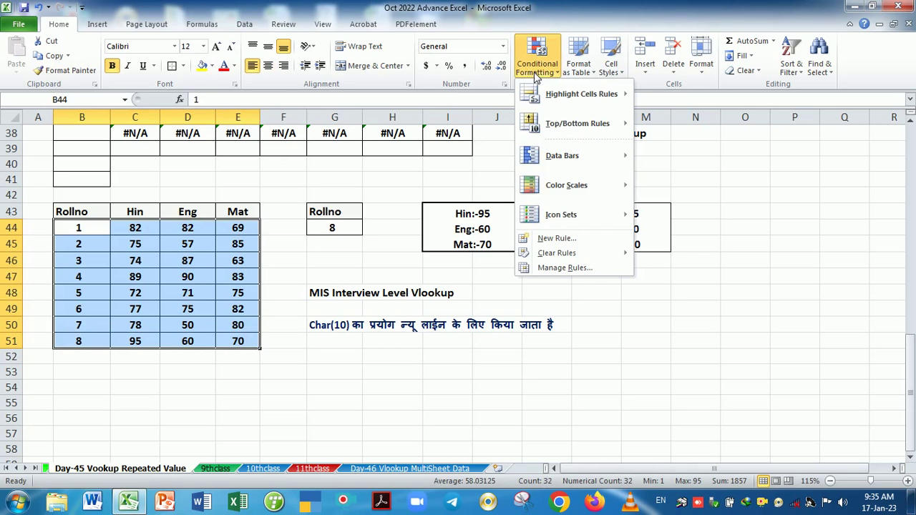
click(557, 239)
click(384, 137)
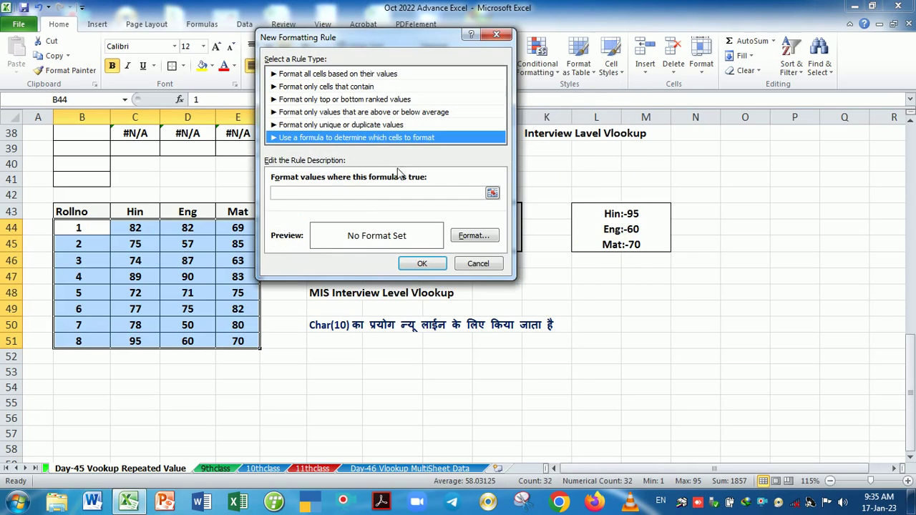
key(Tab)
text(=)
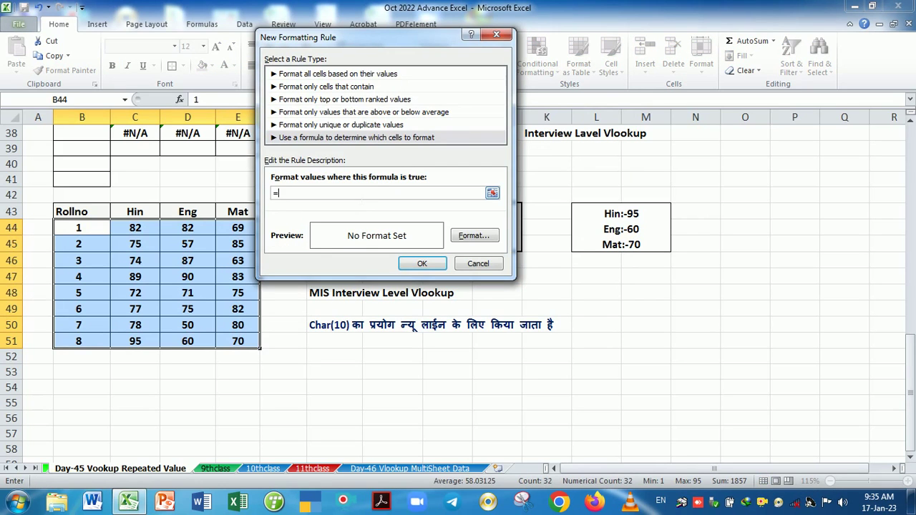
drag(346, 32, 595, 139)
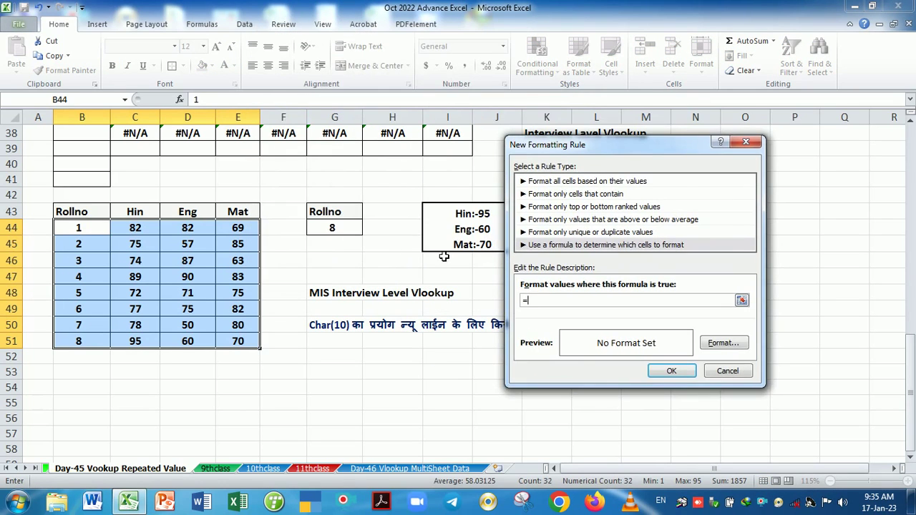
click(336, 234)
text(=)
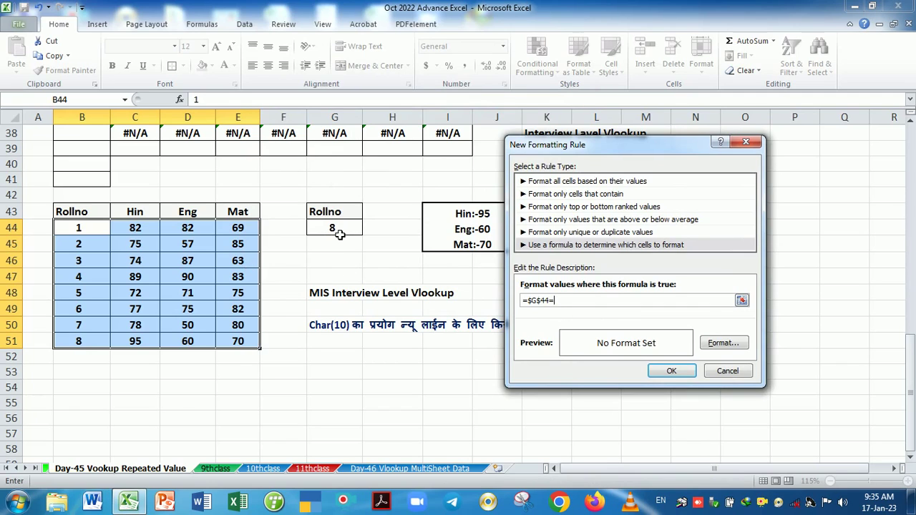
click(88, 229)
click(548, 301)
- Give the rule an orange fill and apply it so roll 8's row is highlighted
click(719, 342)
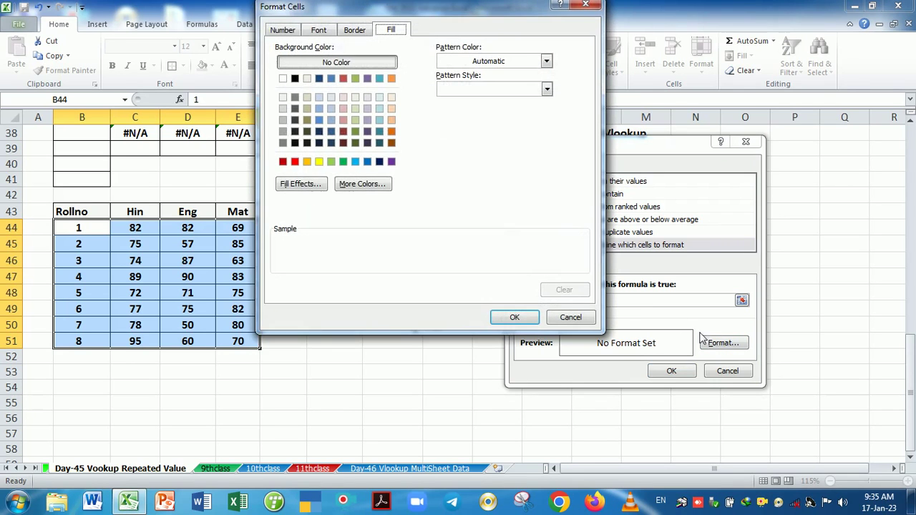
click(307, 162)
click(492, 320)
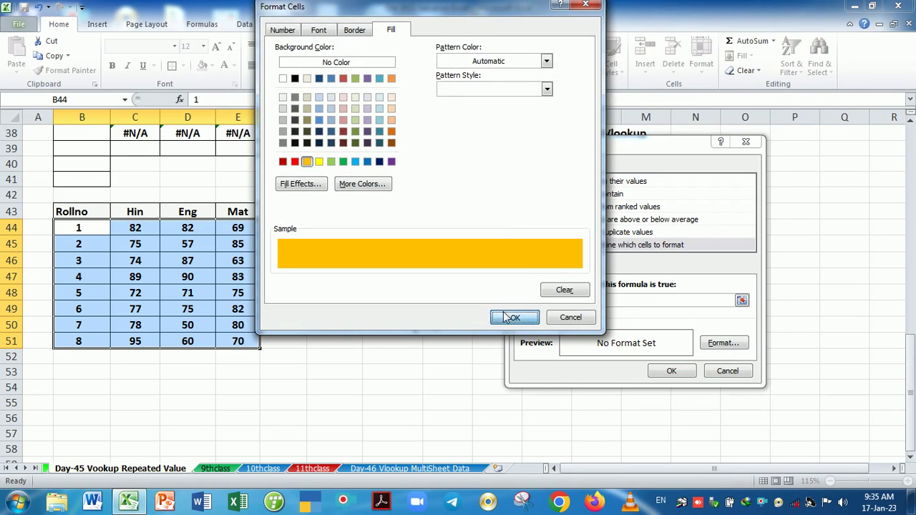
click(671, 370)
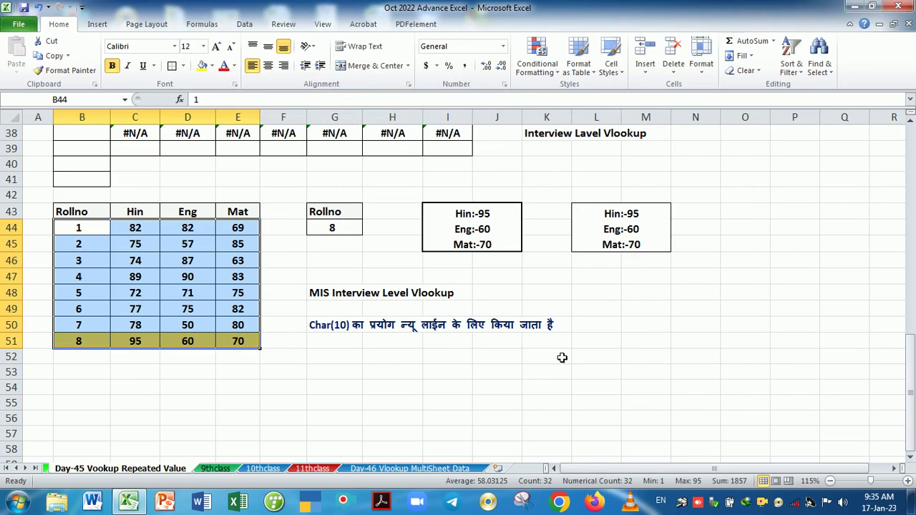
click(335, 387)
click(344, 229)
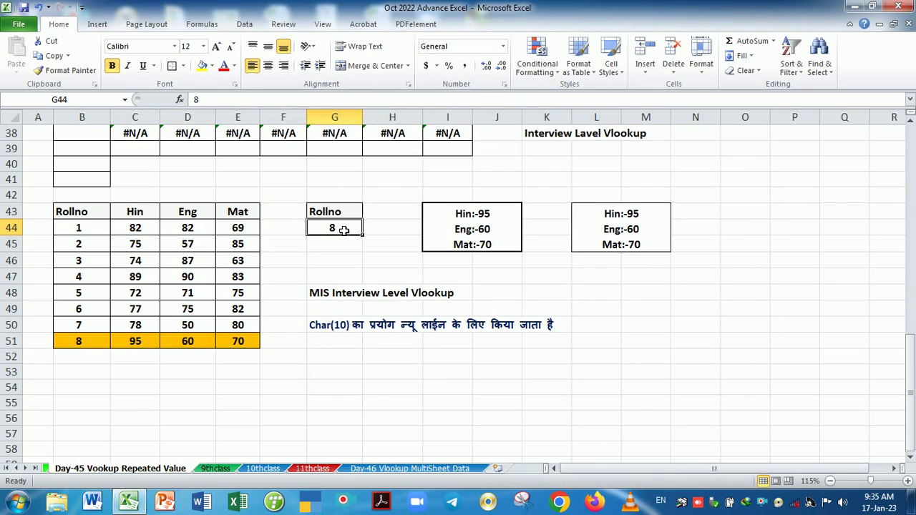
- Enter roll numbers 1, 3, then 4 in G44, leaving roll 4's row highlighted orange
text(1)
key(Return)
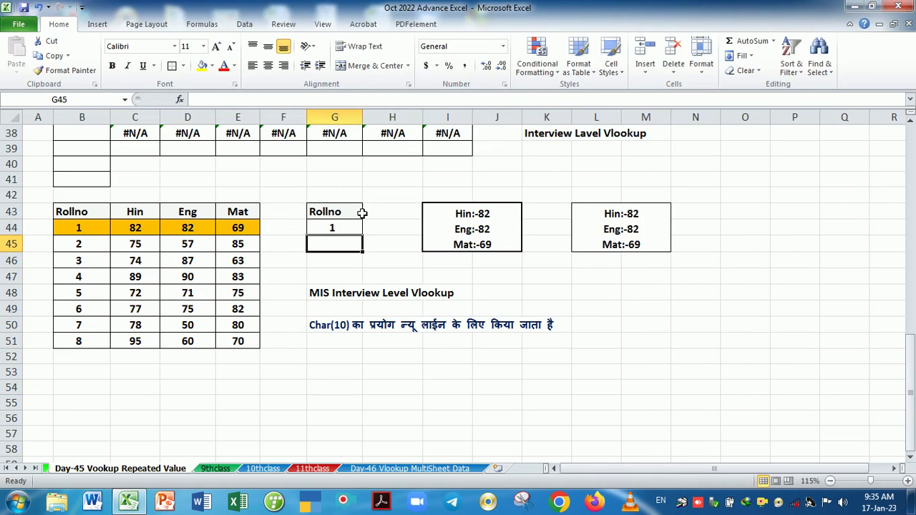
click(336, 228)
text(3)
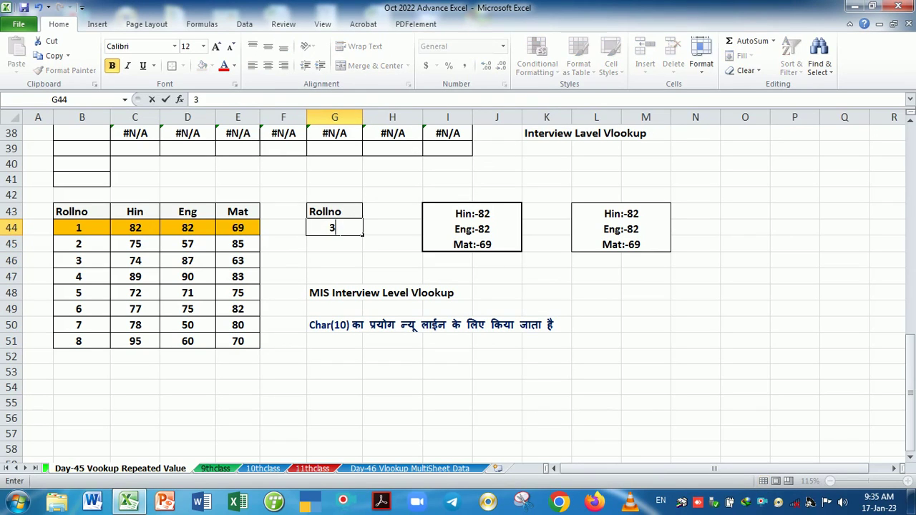
key(Return)
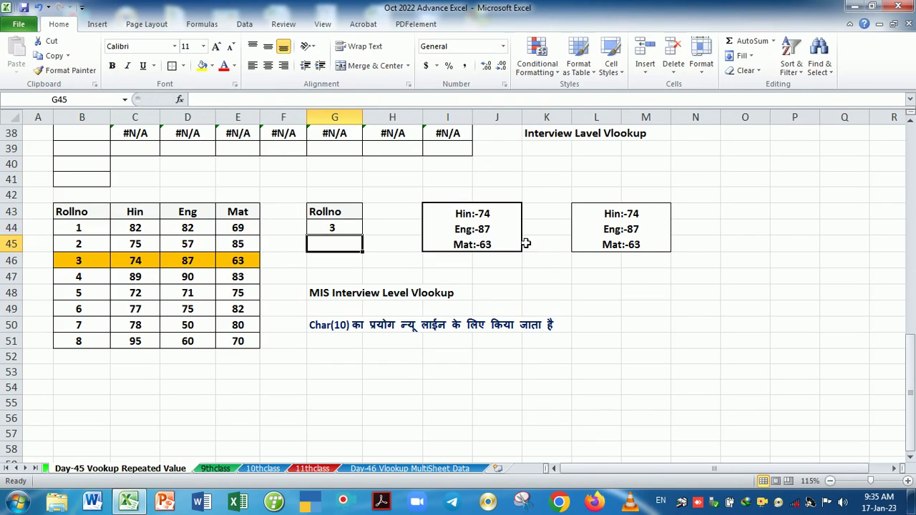
click(323, 232)
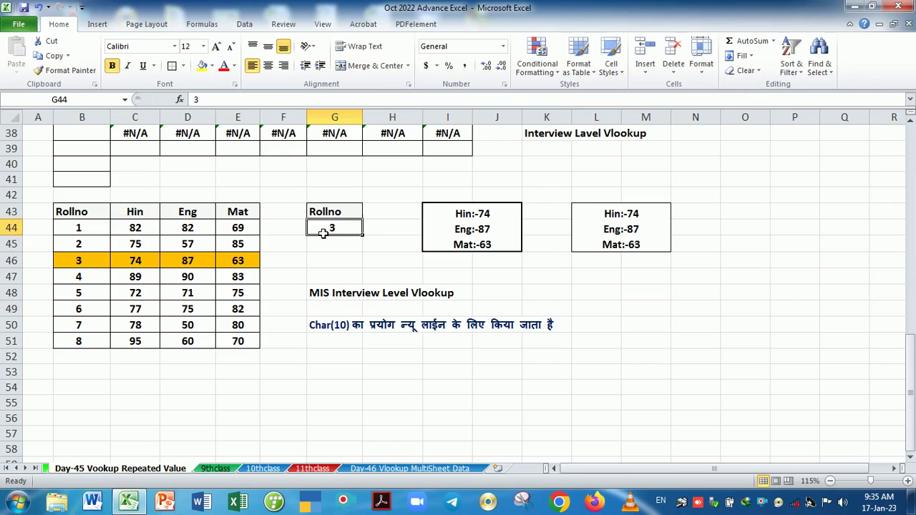
text(4)
key(Return)
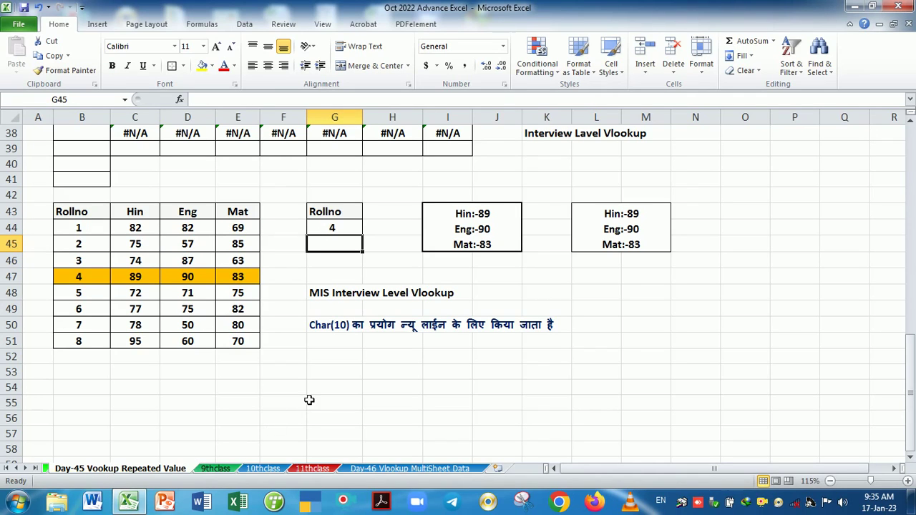
click(307, 403)
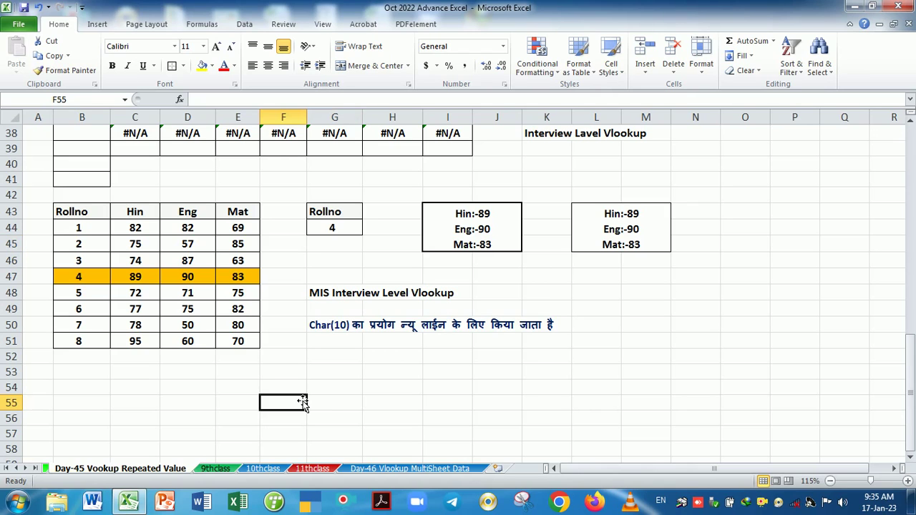
- Look through the 9thclass, 10thclass and 11thclass sheets in turn
click(216, 469)
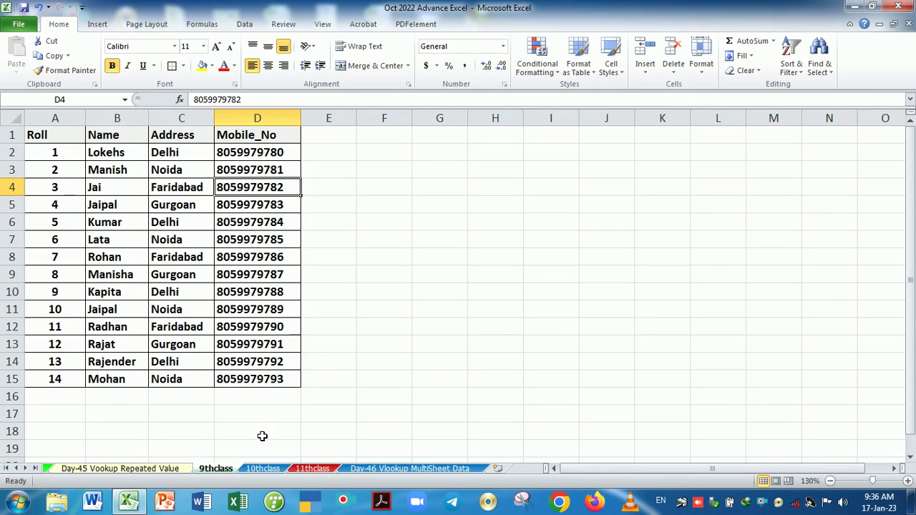
click(263, 469)
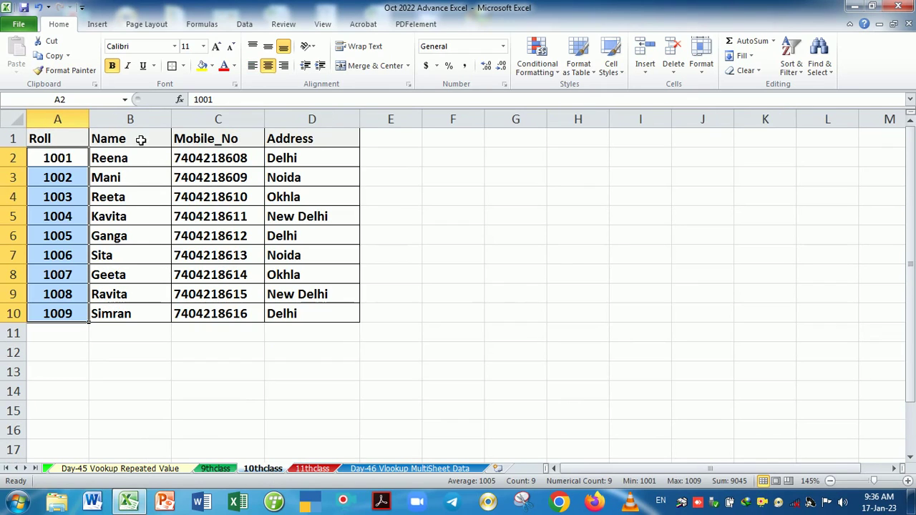
click(313, 469)
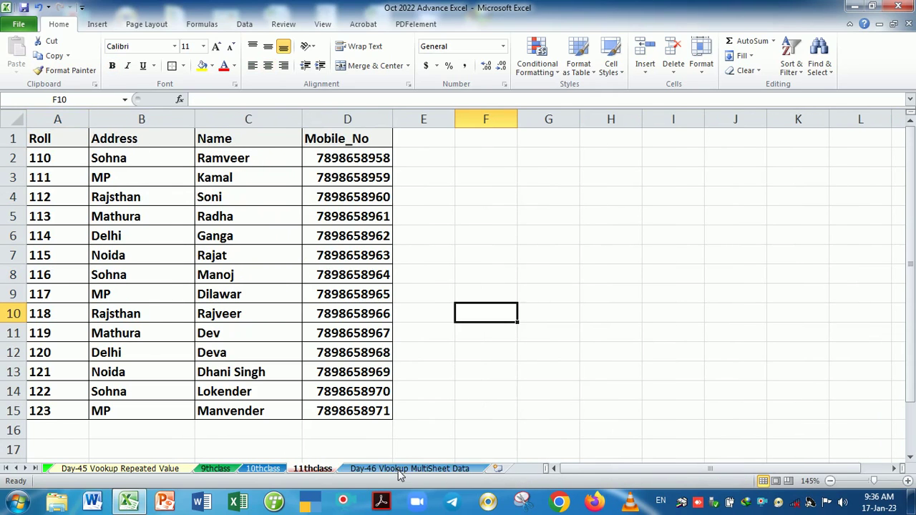
- Open the Day-46 Vlookup MultiSheet Data sheet and scroll through its combined class records
click(401, 468)
scroll(359, 341, down, 6)
scroll(359, 340, up, 4)
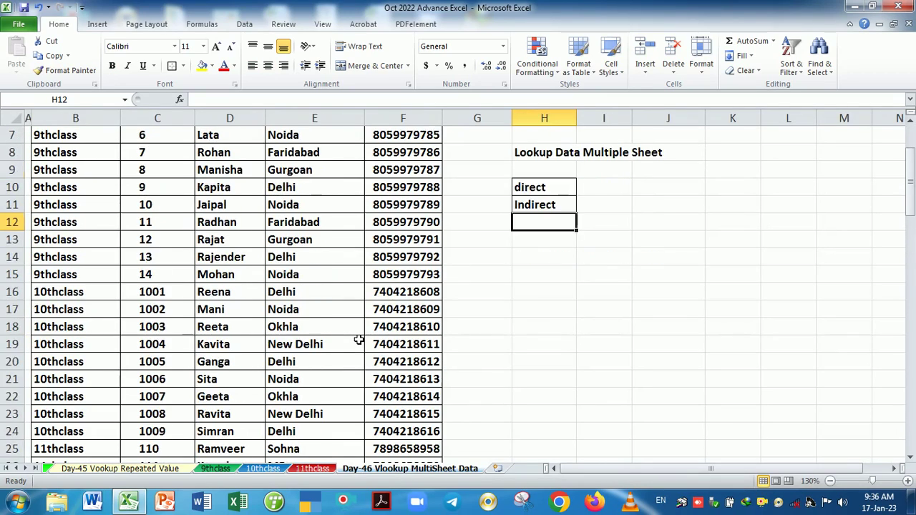
scroll(359, 340, up, 2)
scroll(368, 324, down, 5)
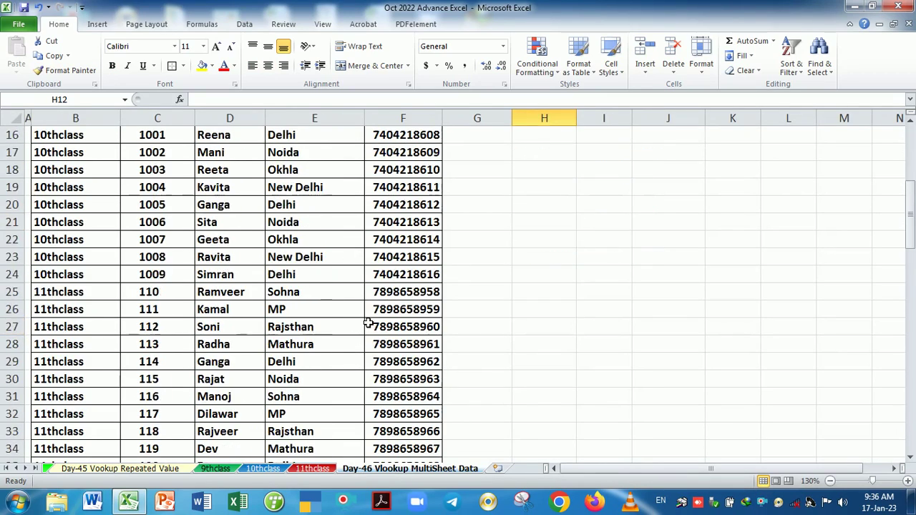
scroll(368, 323, down, 5)
scroll(368, 323, down, 1)
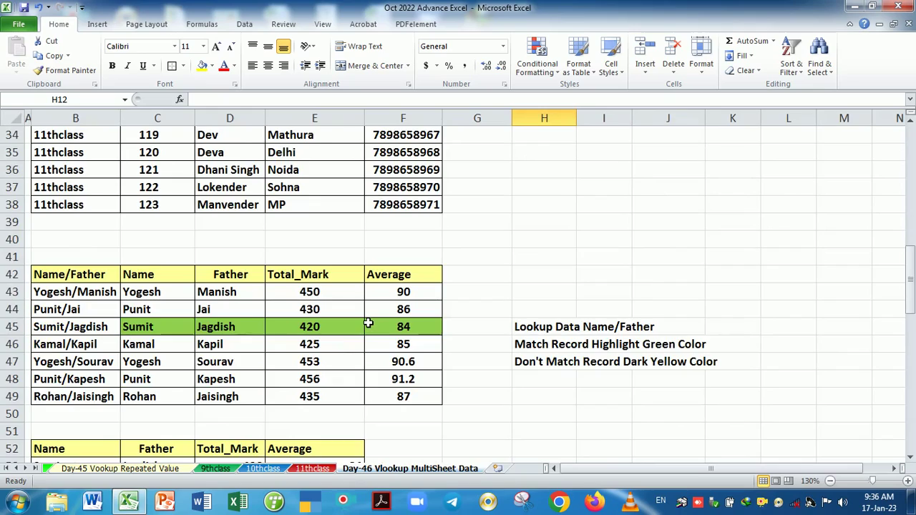
scroll(368, 323, down, 4)
scroll(367, 323, down, 4)
scroll(368, 324, down, 2)
scroll(368, 323, down, 4)
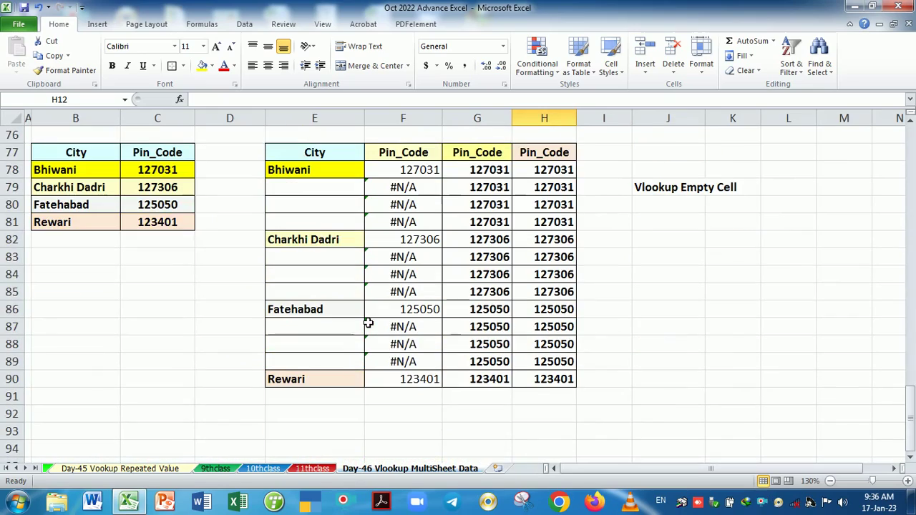
scroll(367, 329, up, 6)
scroll(365, 349, up, 8)
scroll(362, 356, up, 11)
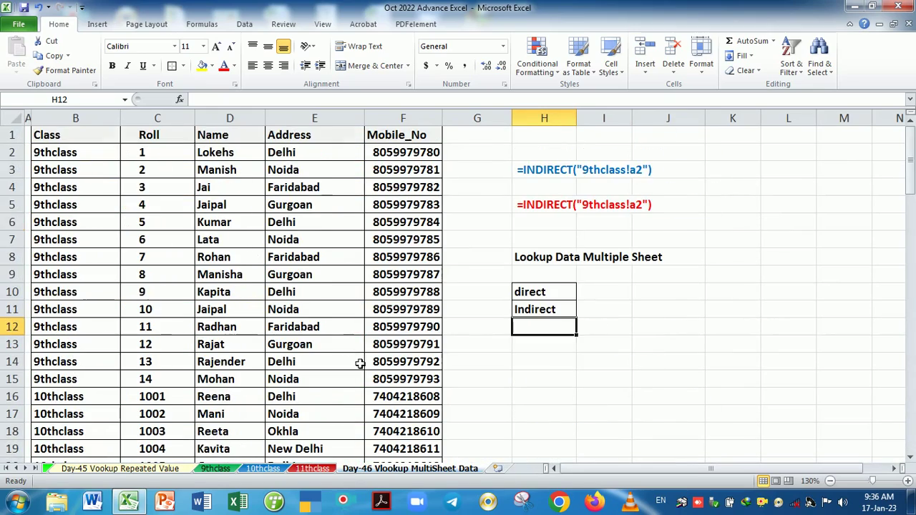